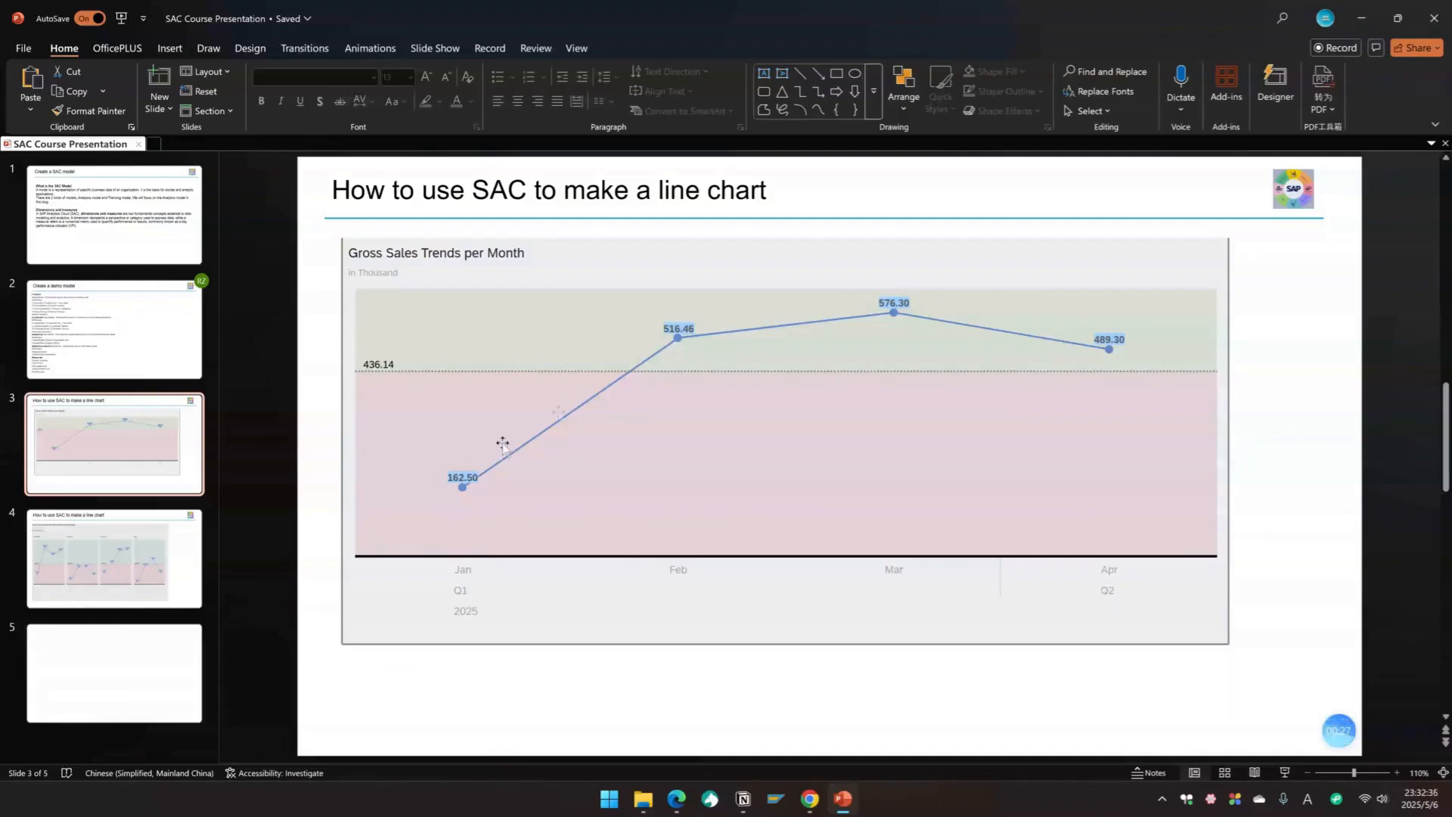
Step: Show the next slide's example chart, then switch to SAP Analytics Cloud in the browser
key(Page_Down)
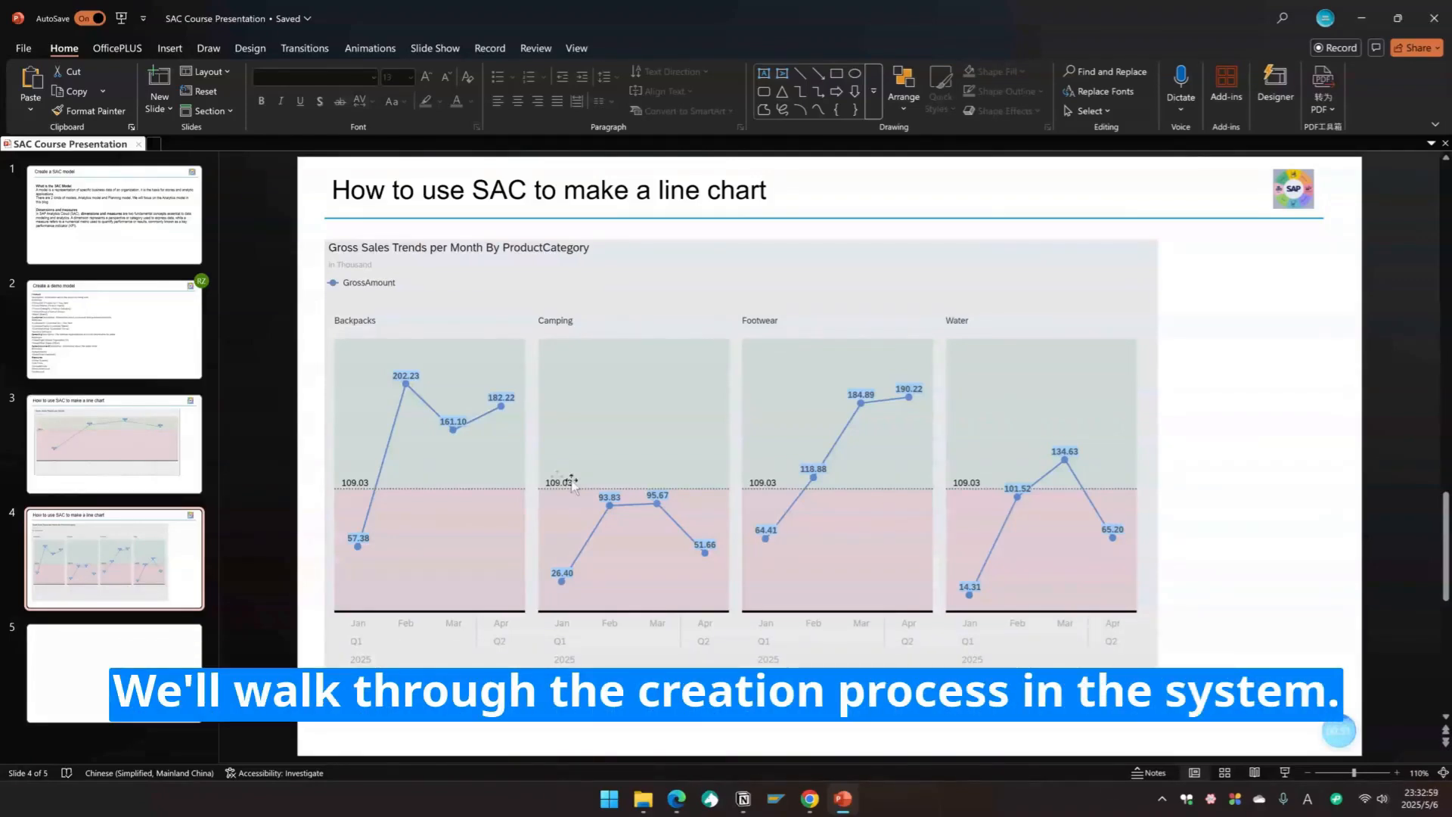
click(809, 799)
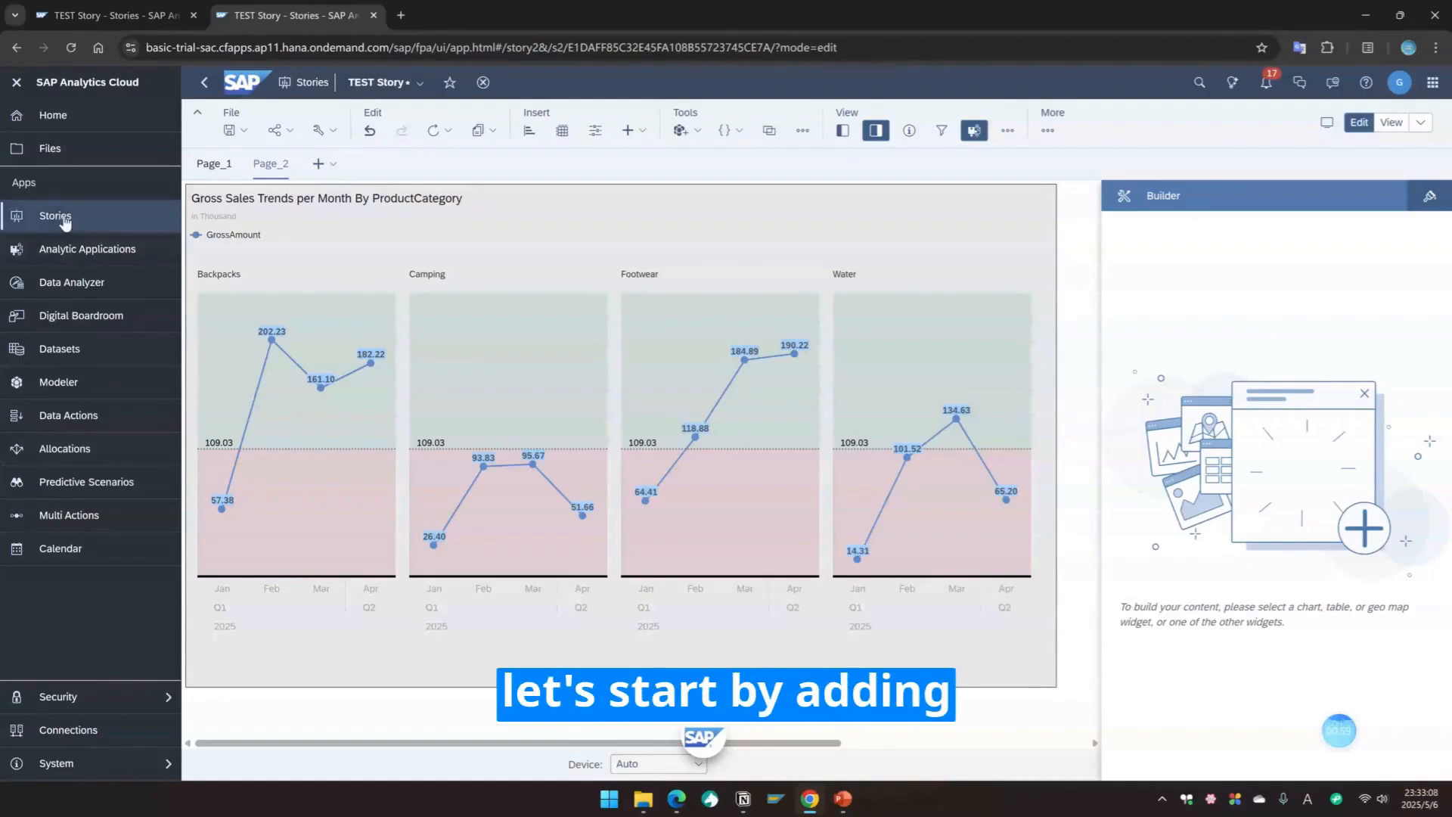
Step: Add a new page to the story and insert a chart on it, setting its type to Line
click(318, 164)
click(363, 210)
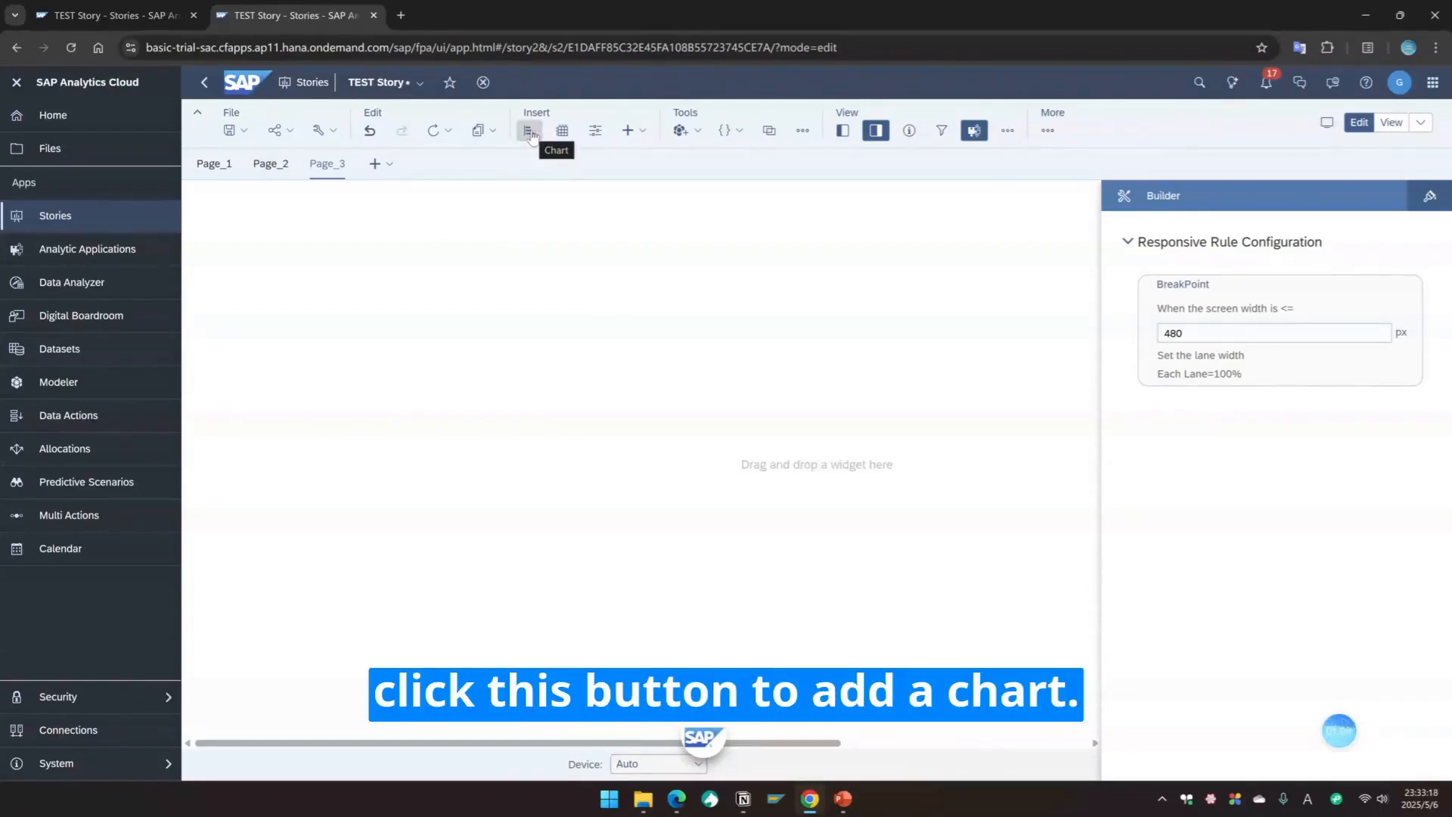
click(530, 131)
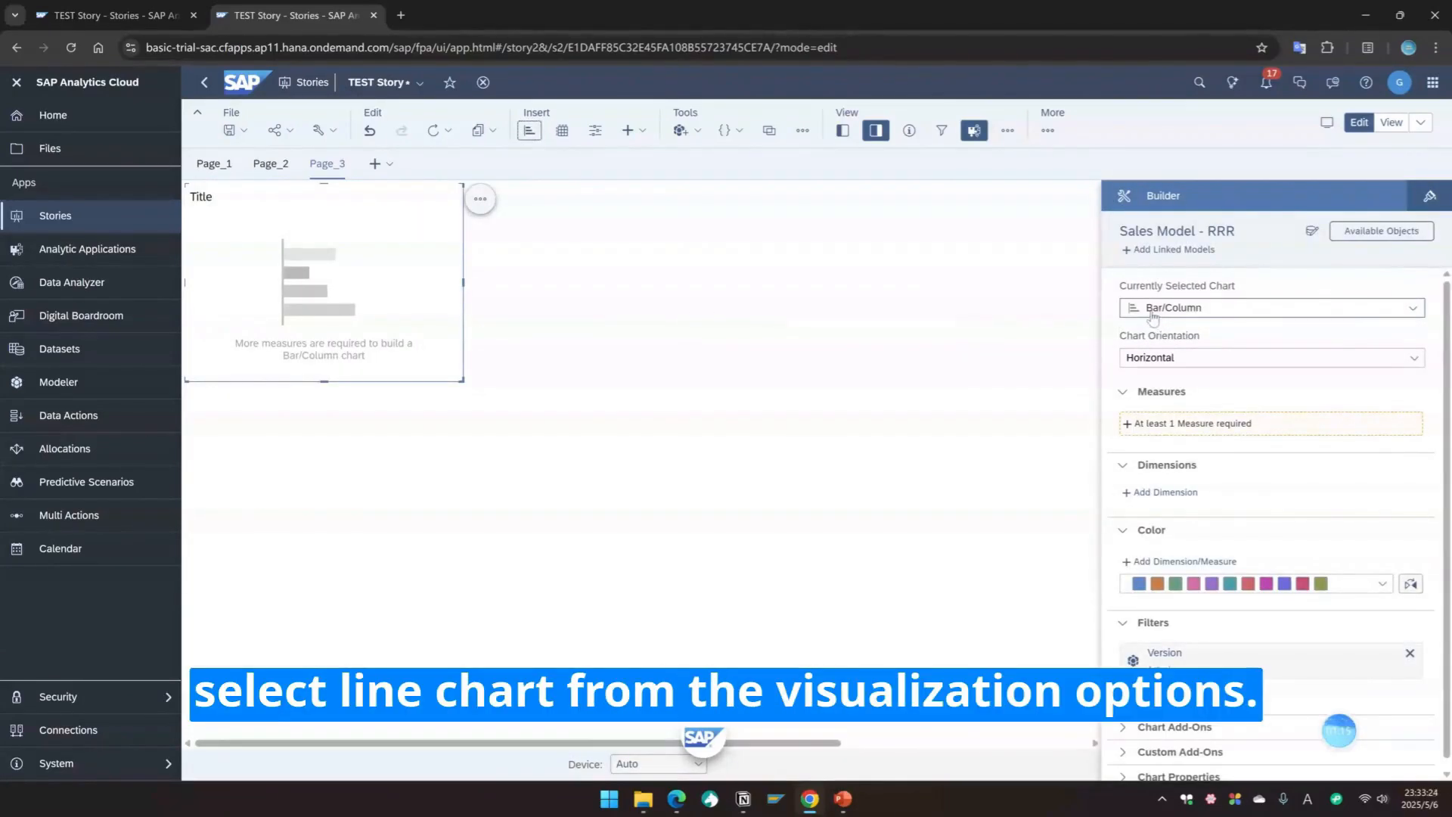
click(1181, 309)
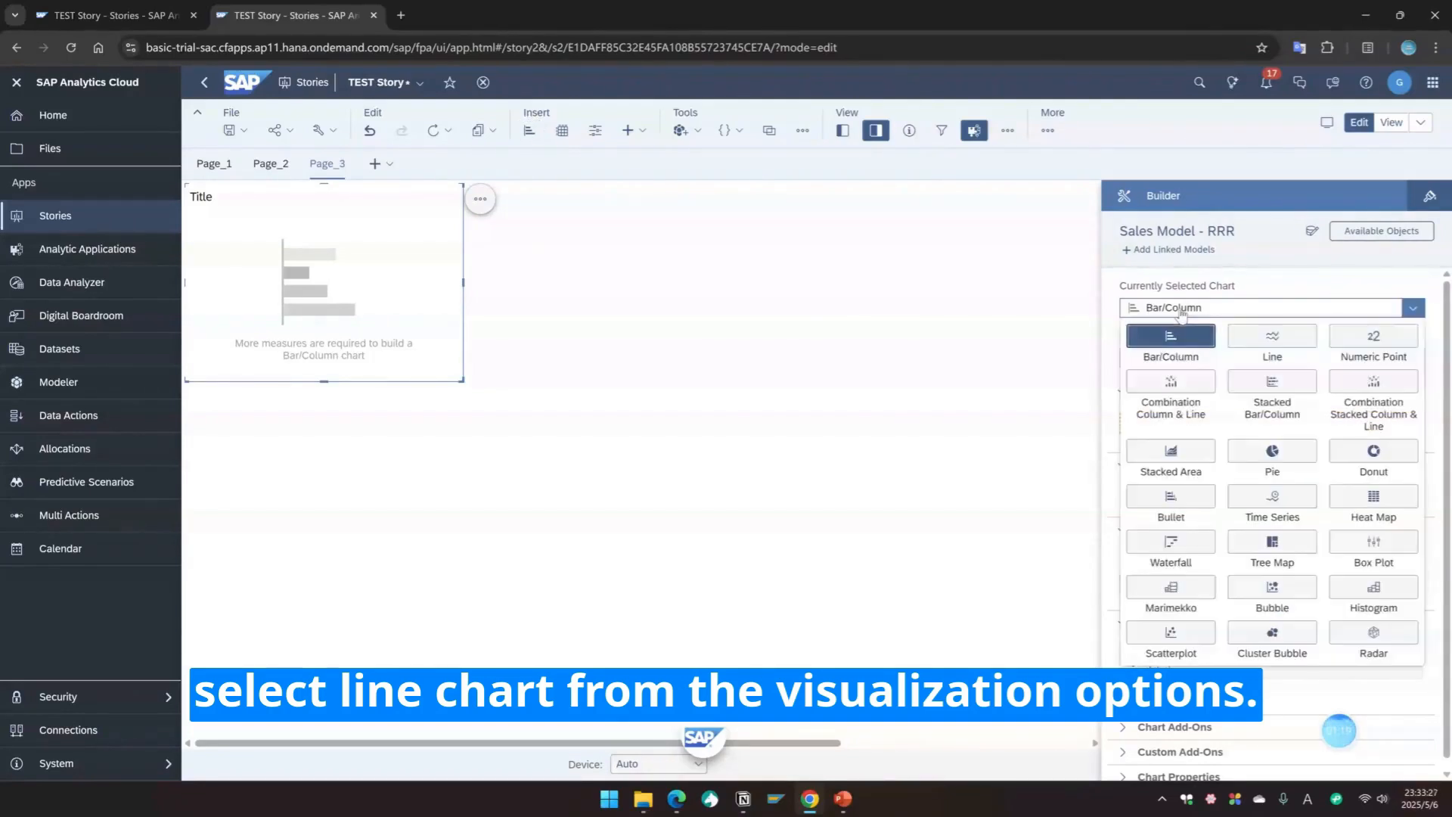
click(1259, 342)
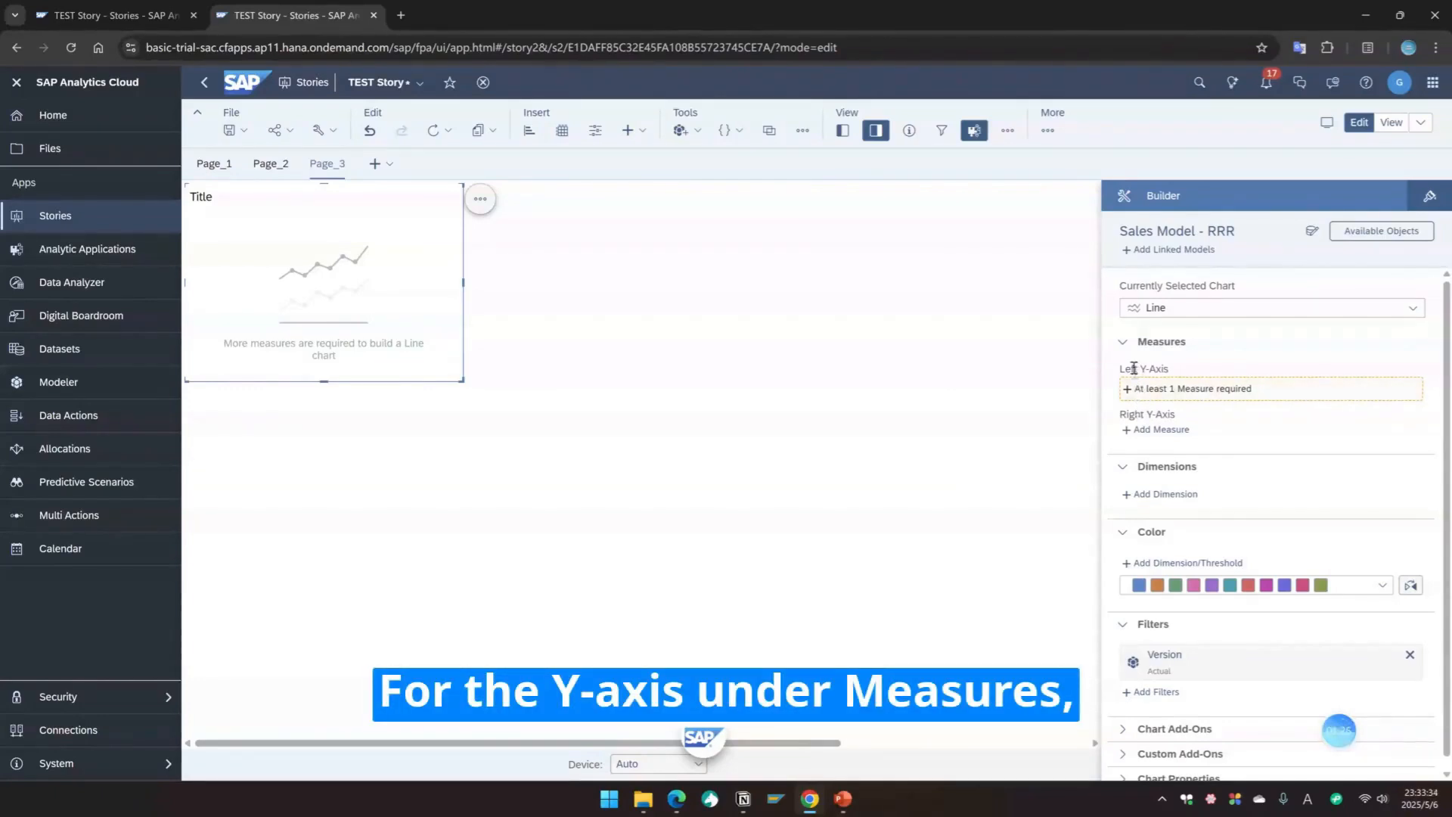
Step: Add GrossAmount as the measure on the chart's left Y-axis
click(1146, 389)
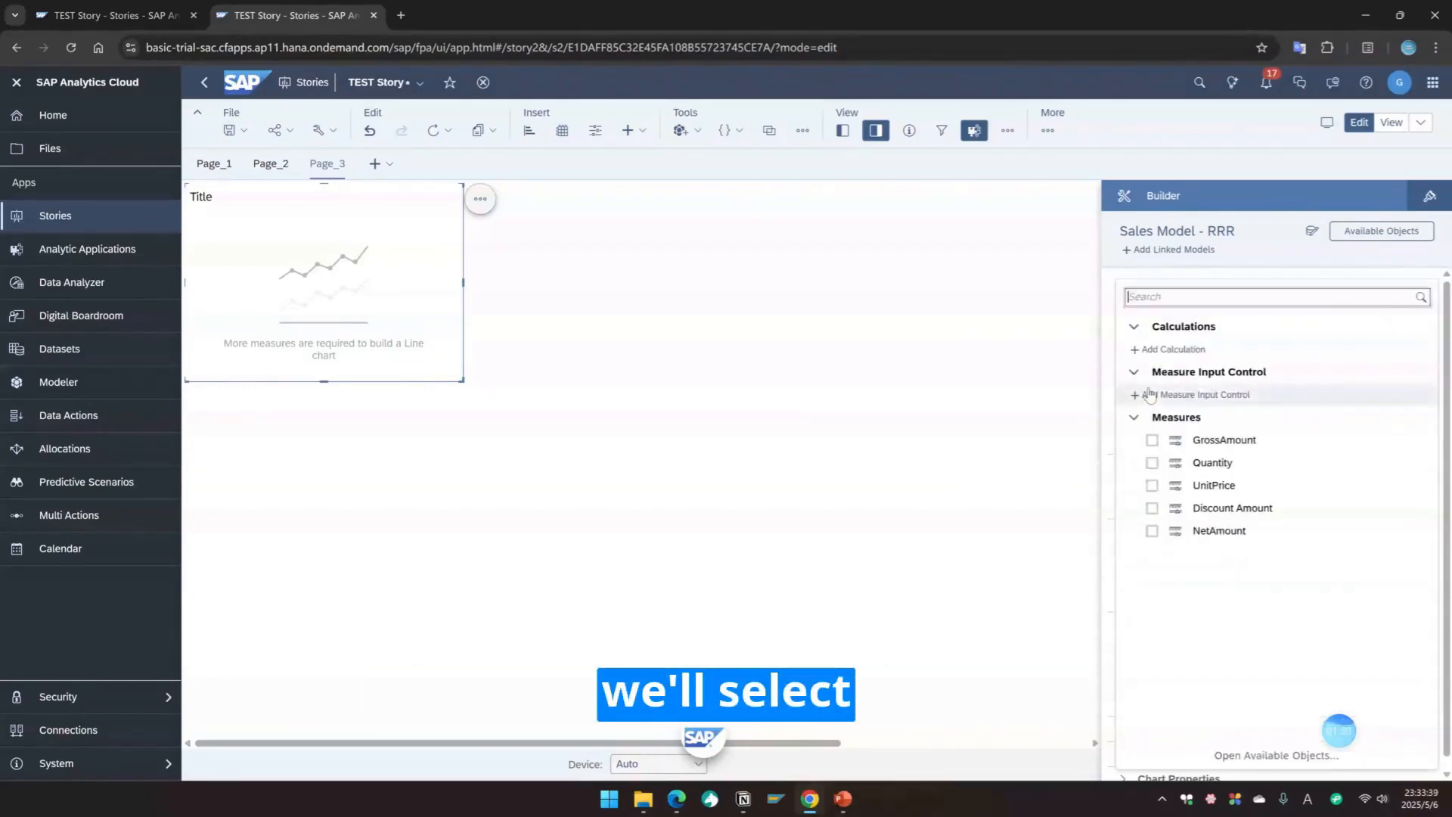
click(1151, 443)
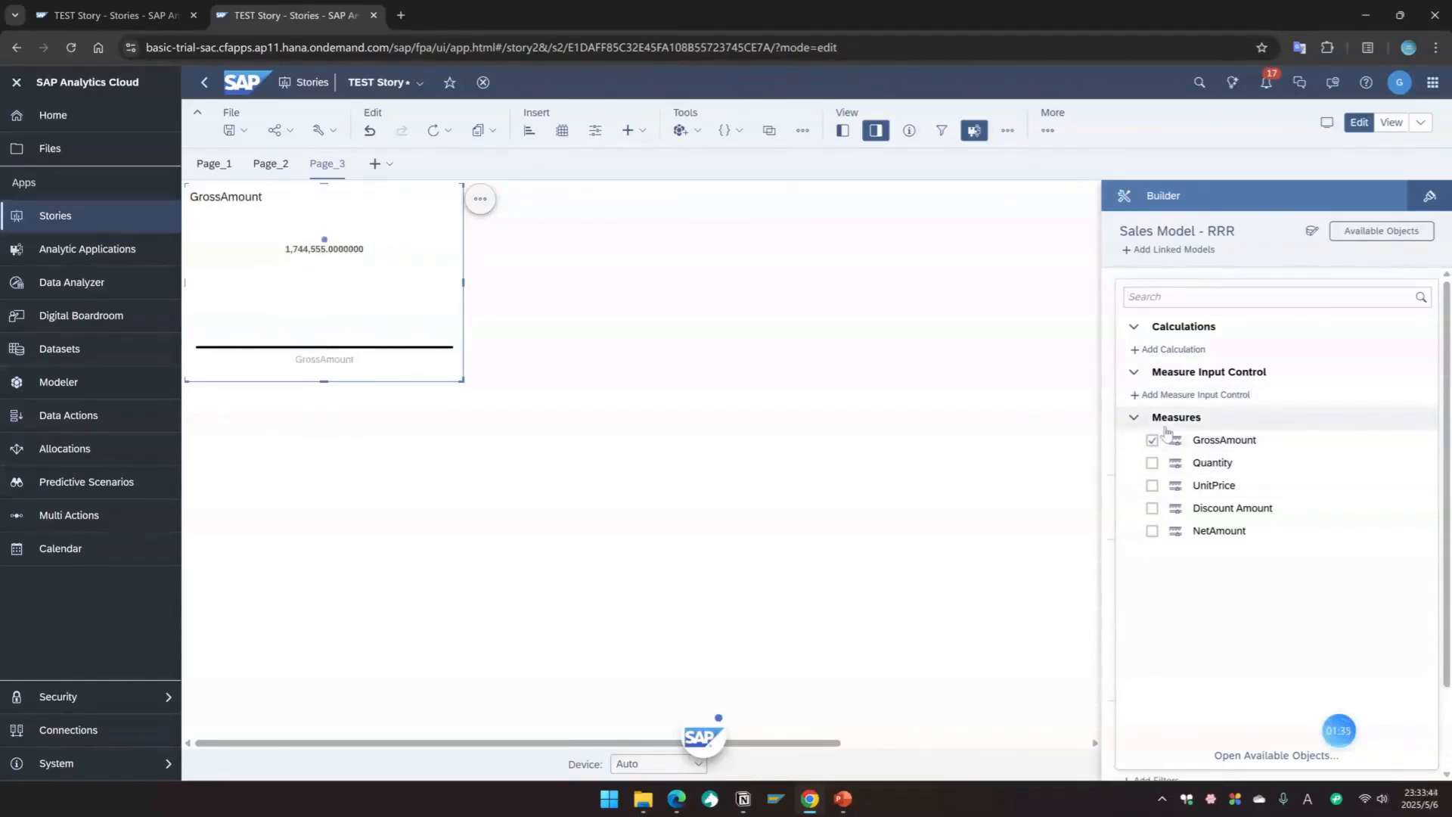
click(1134, 418)
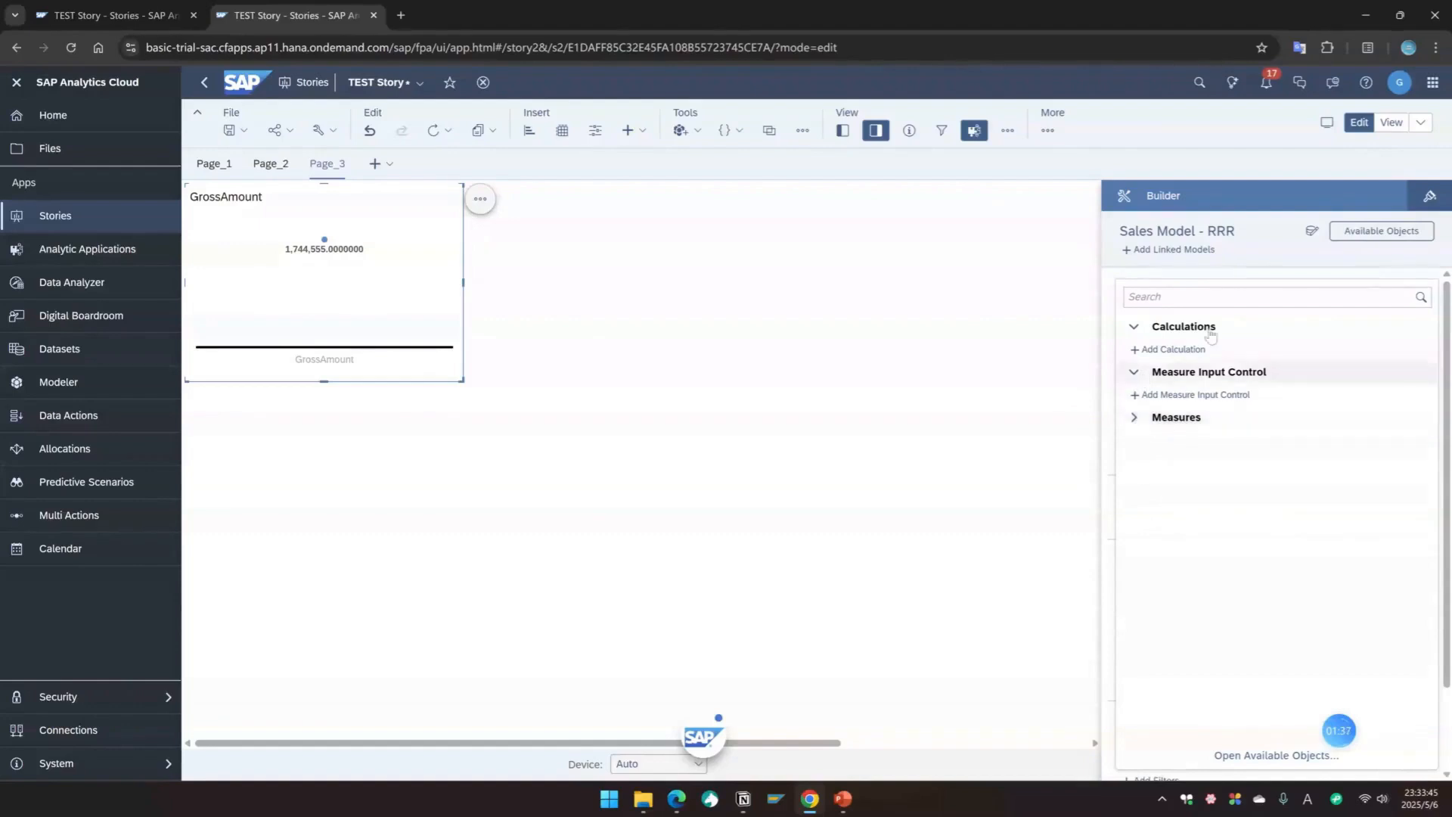
click(1280, 281)
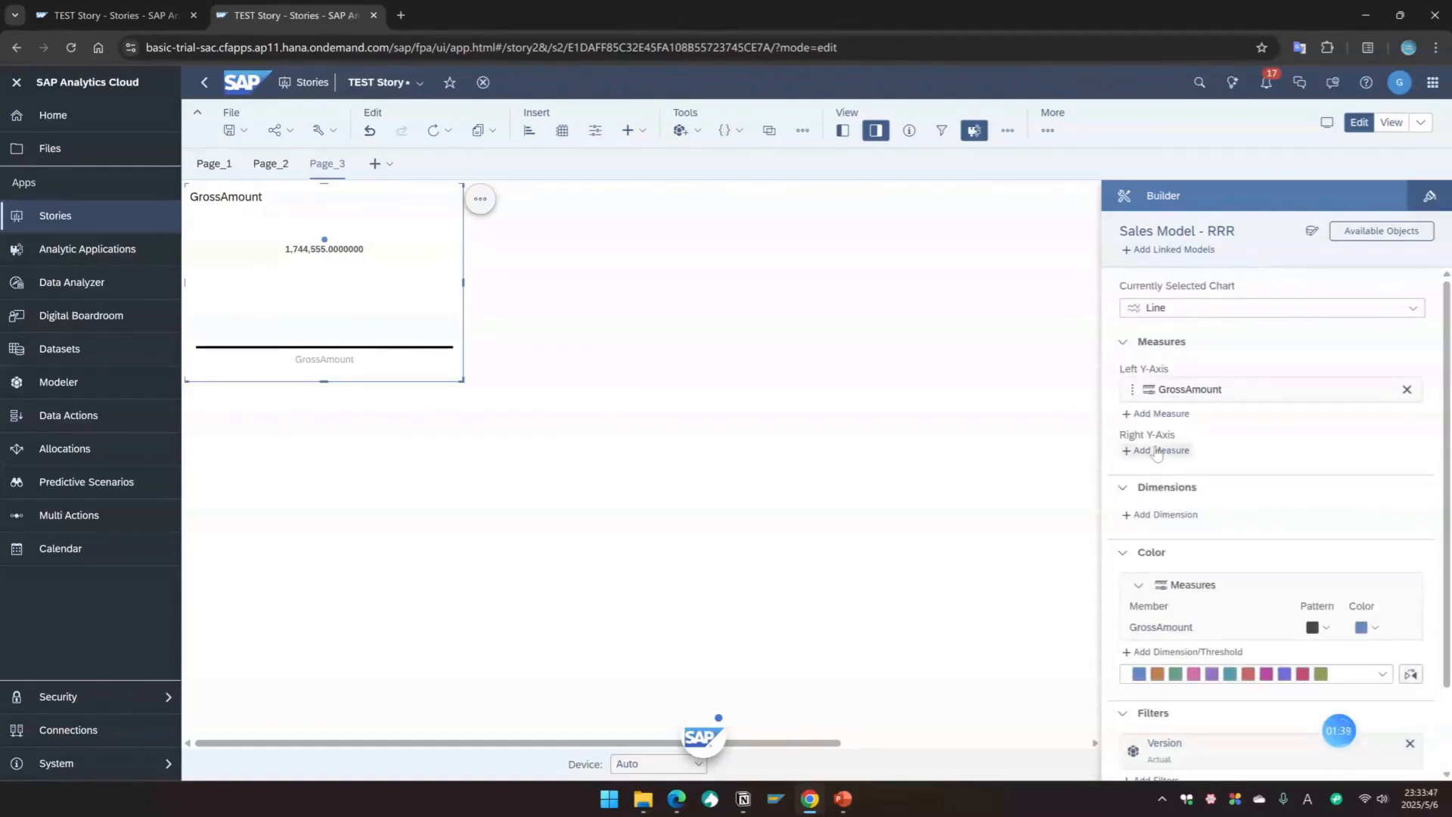
Step: Add Date as the chart's dimension and set its hierarchy drill to Level 4
click(1158, 516)
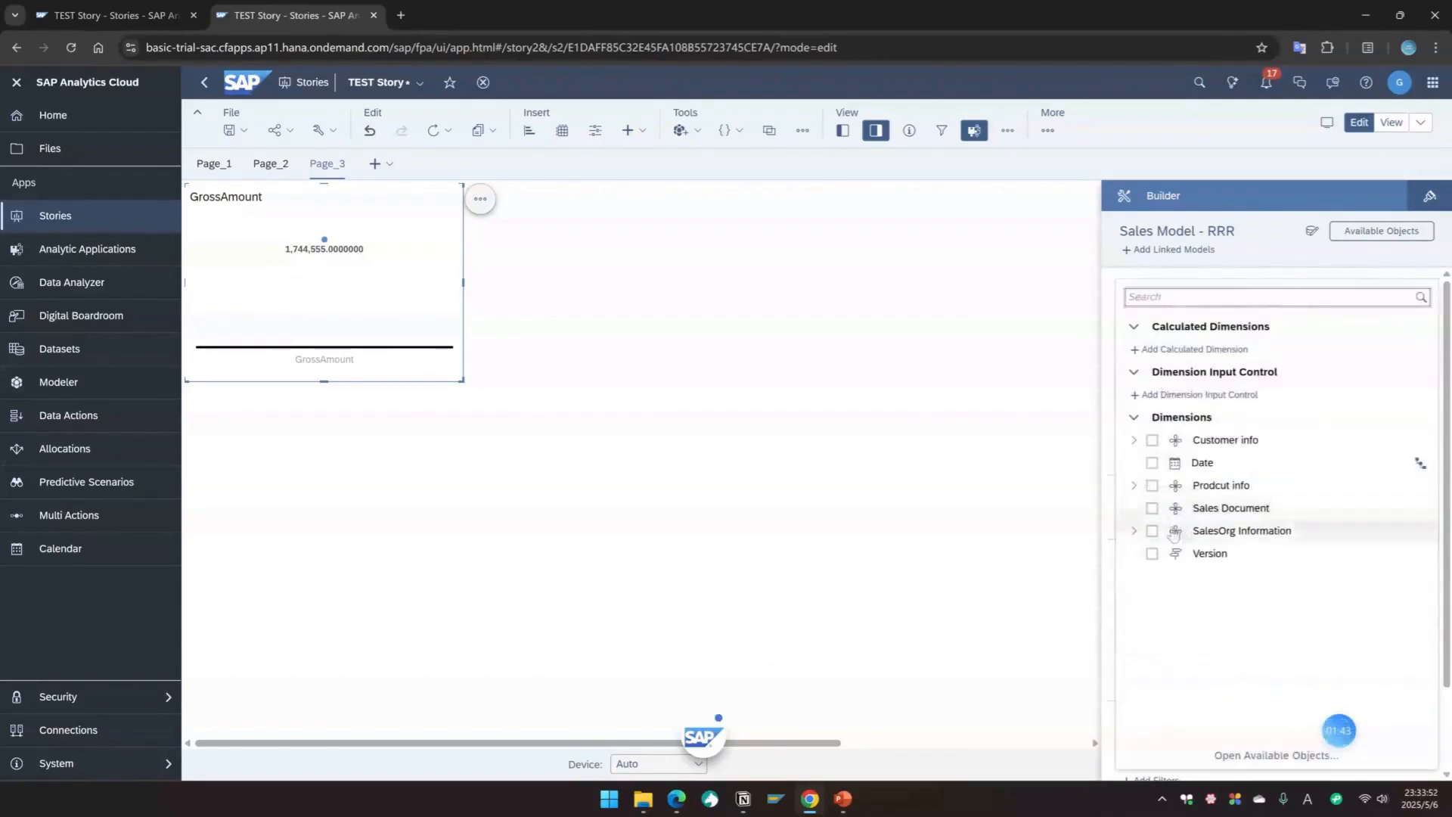
click(1151, 463)
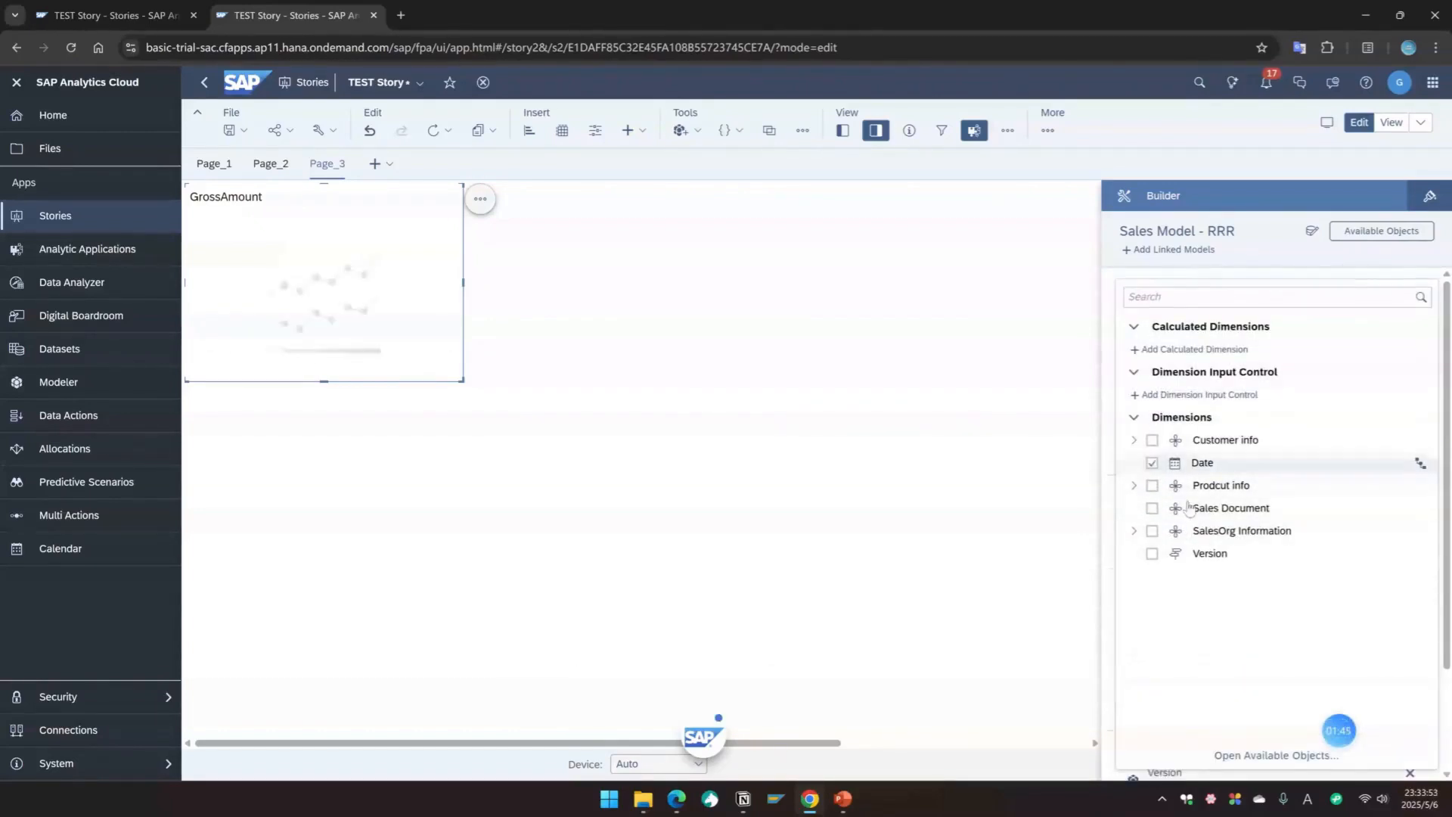
click(1050, 488)
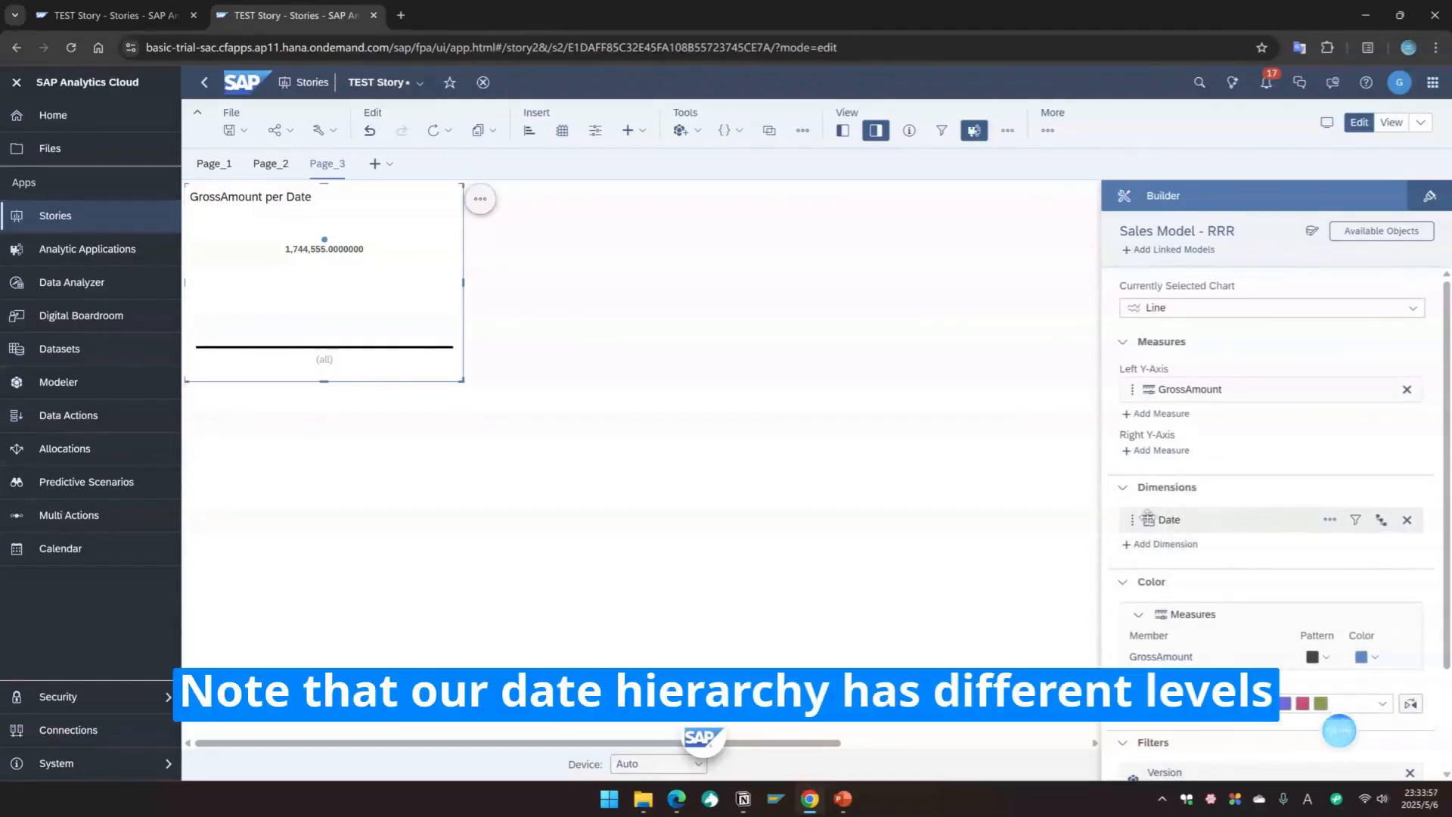
click(1380, 519)
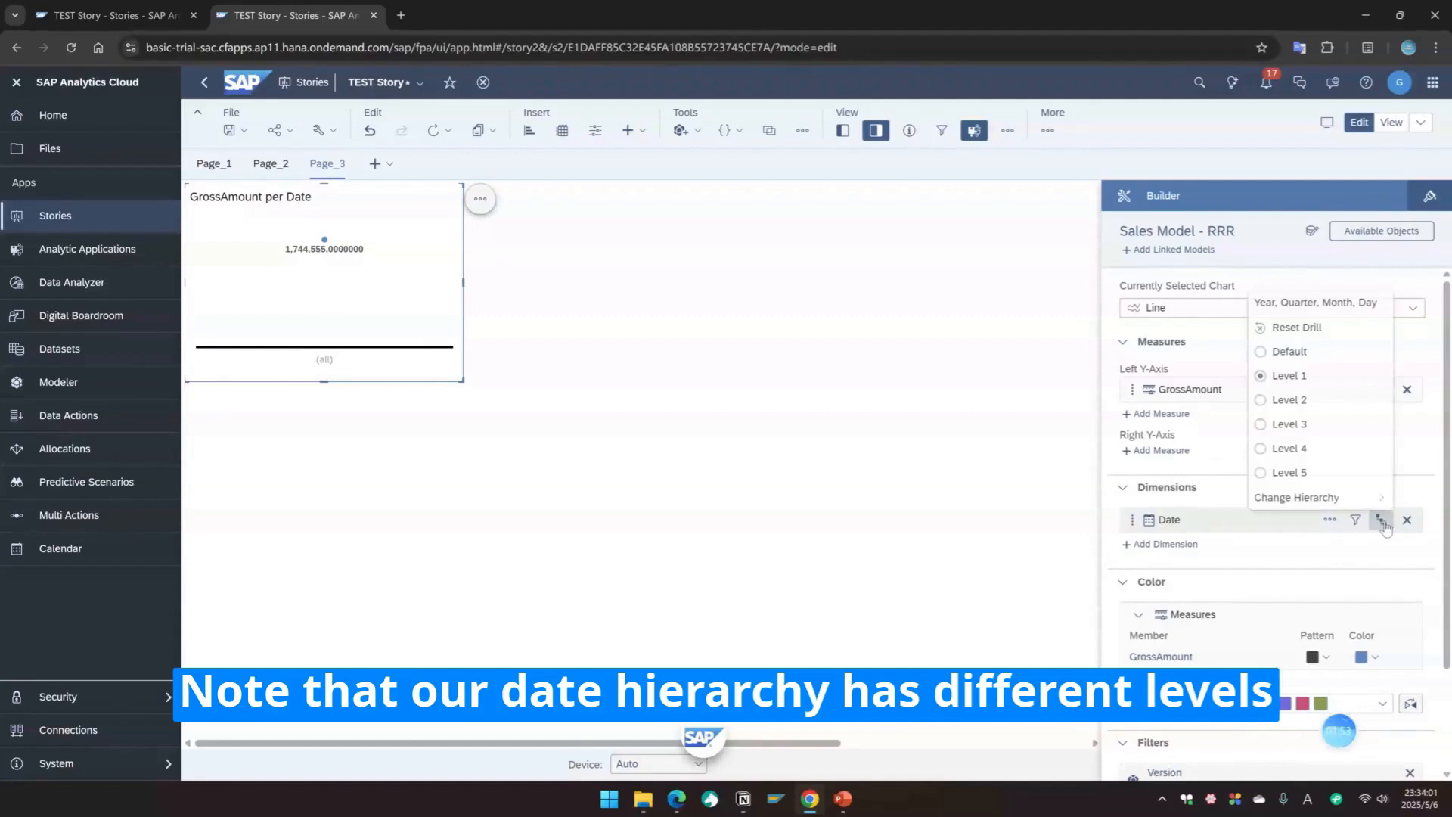
click(1261, 449)
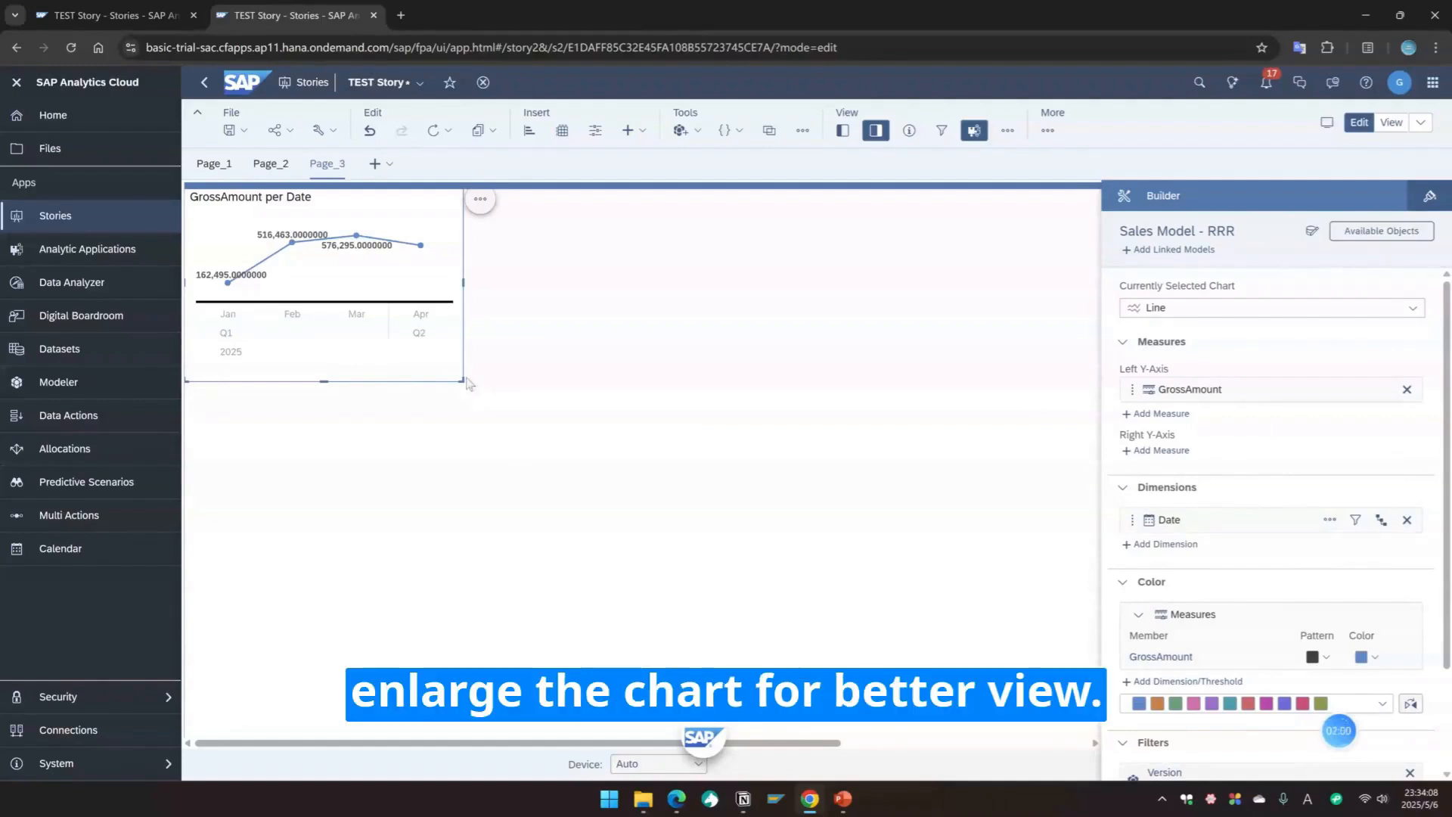
Step: Enlarge the chart to nearly the full page width and open its styling options
drag(463, 379, 1024, 435)
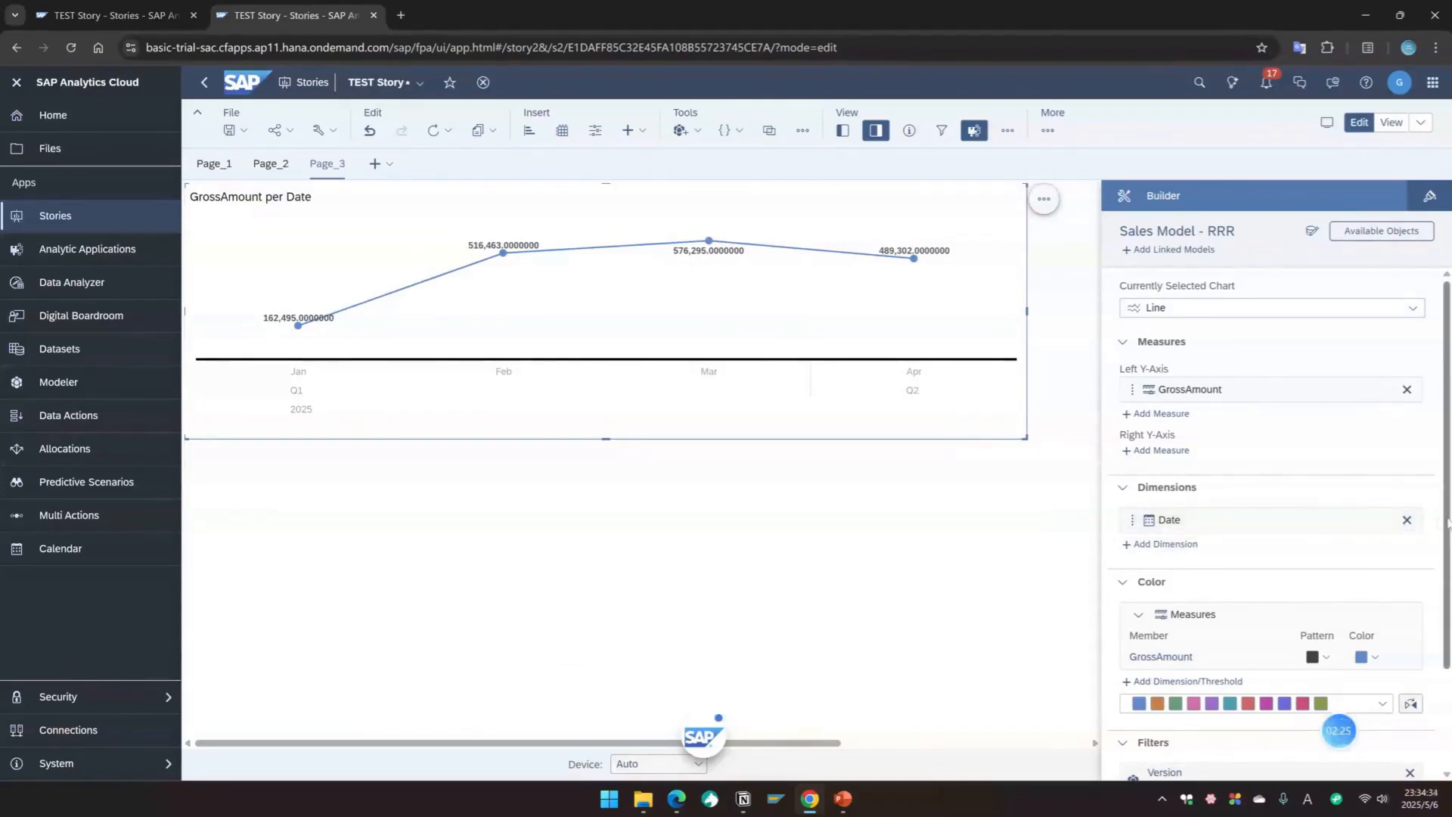
scroll(1338, 729, down, 2)
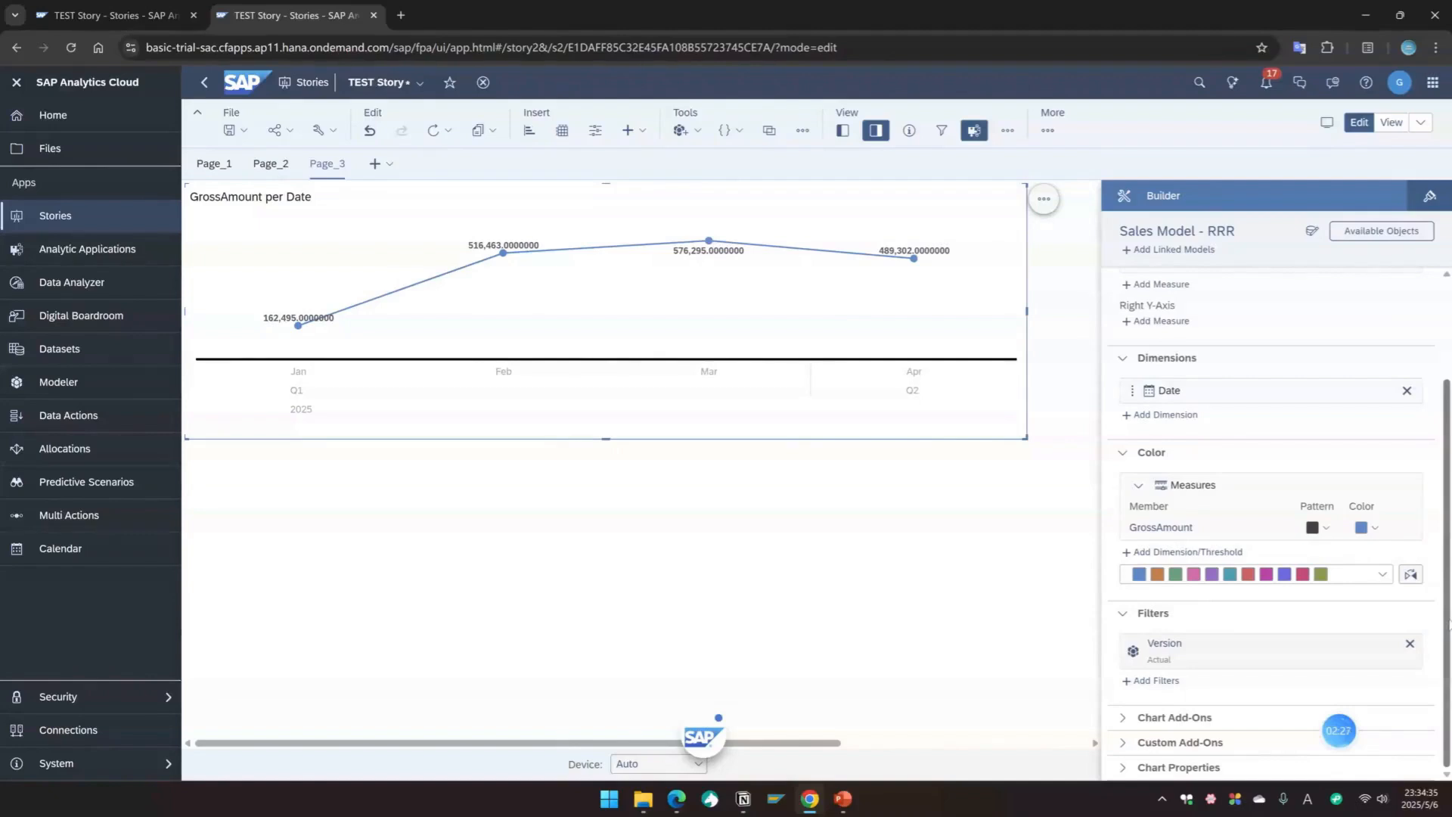
click(1431, 198)
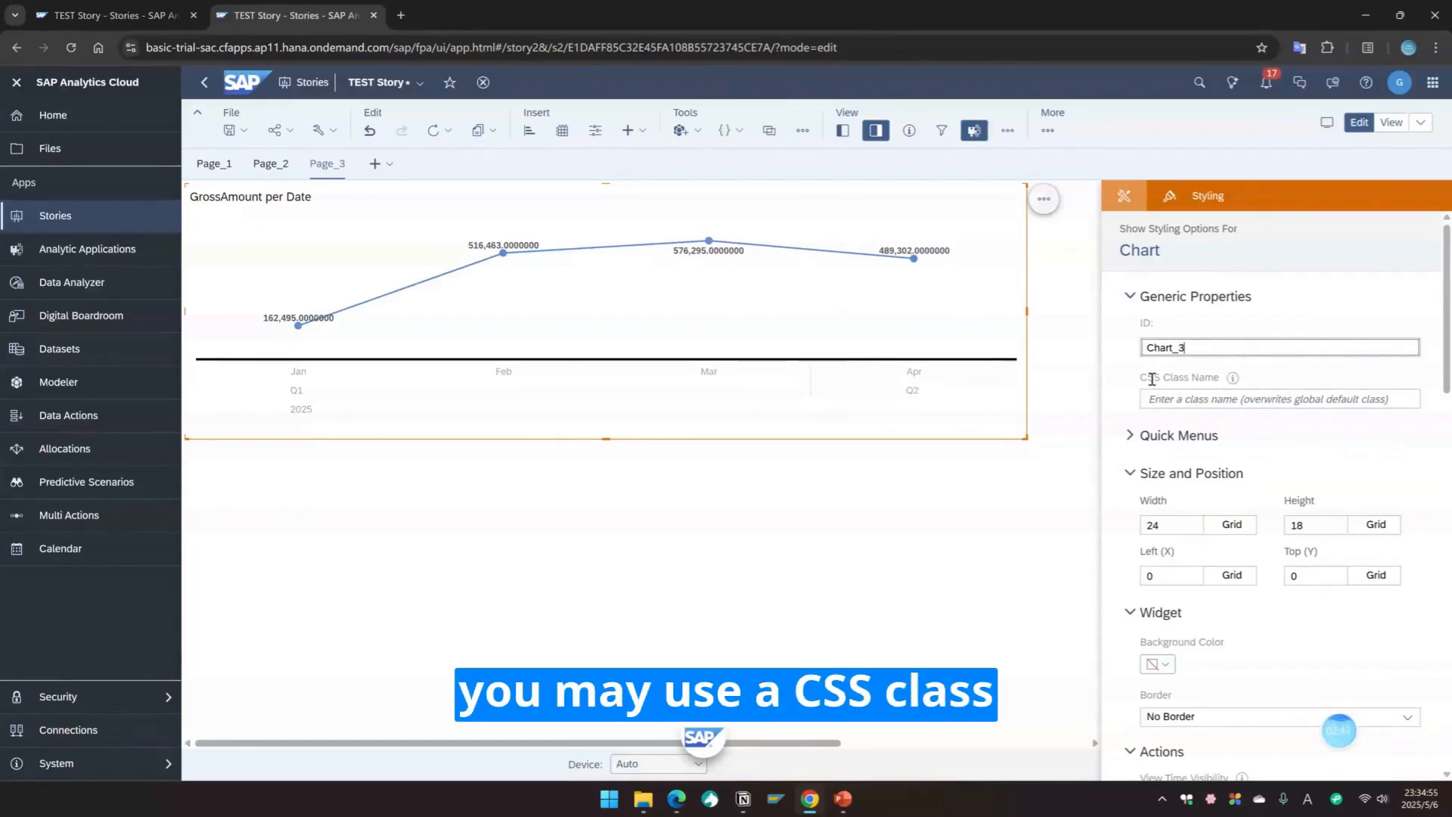
Step: Set the chart's Left (X) and Top (Y) positions to 5 grid units
scroll(1161, 443, down, 1)
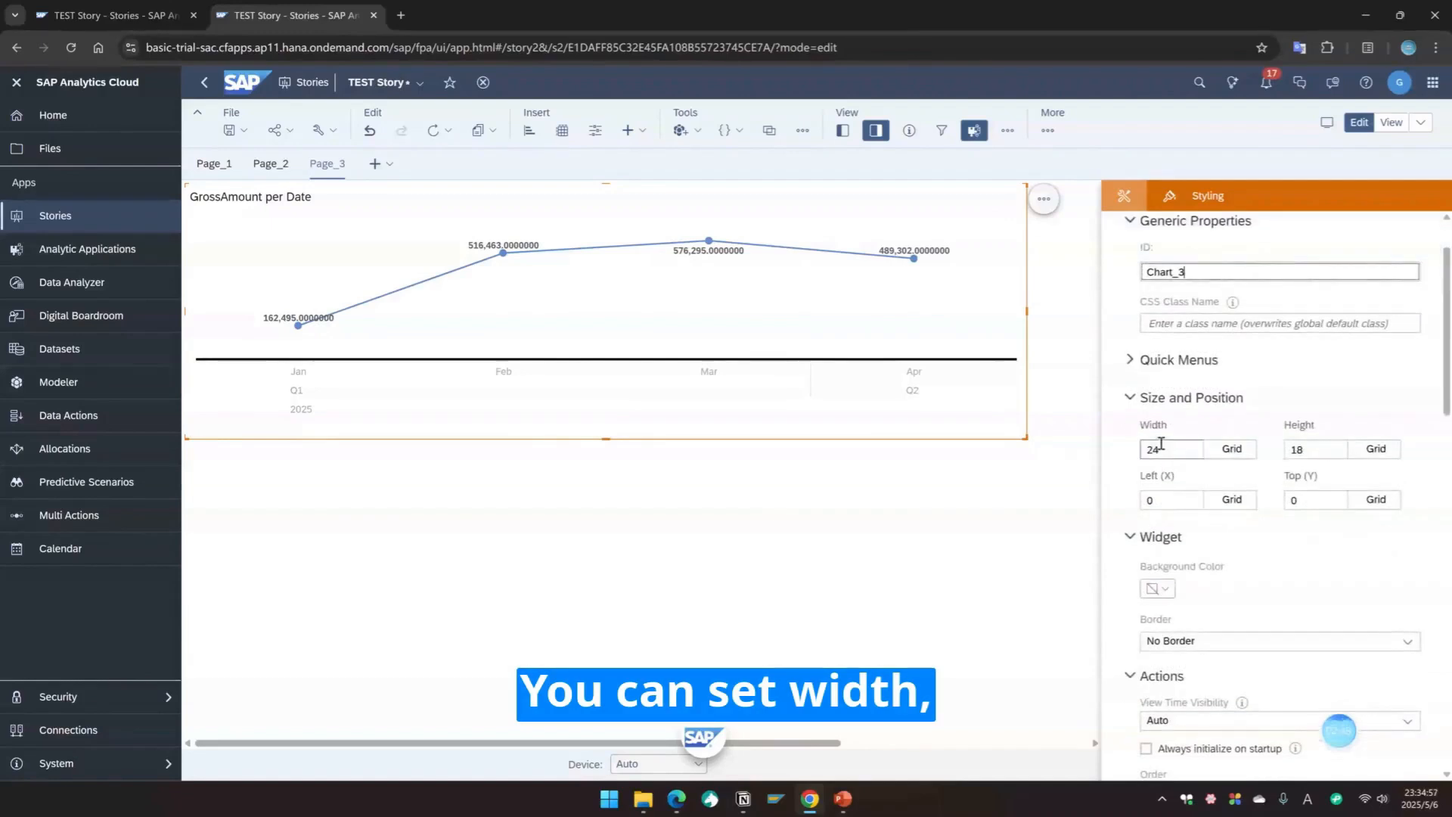
click(1145, 500)
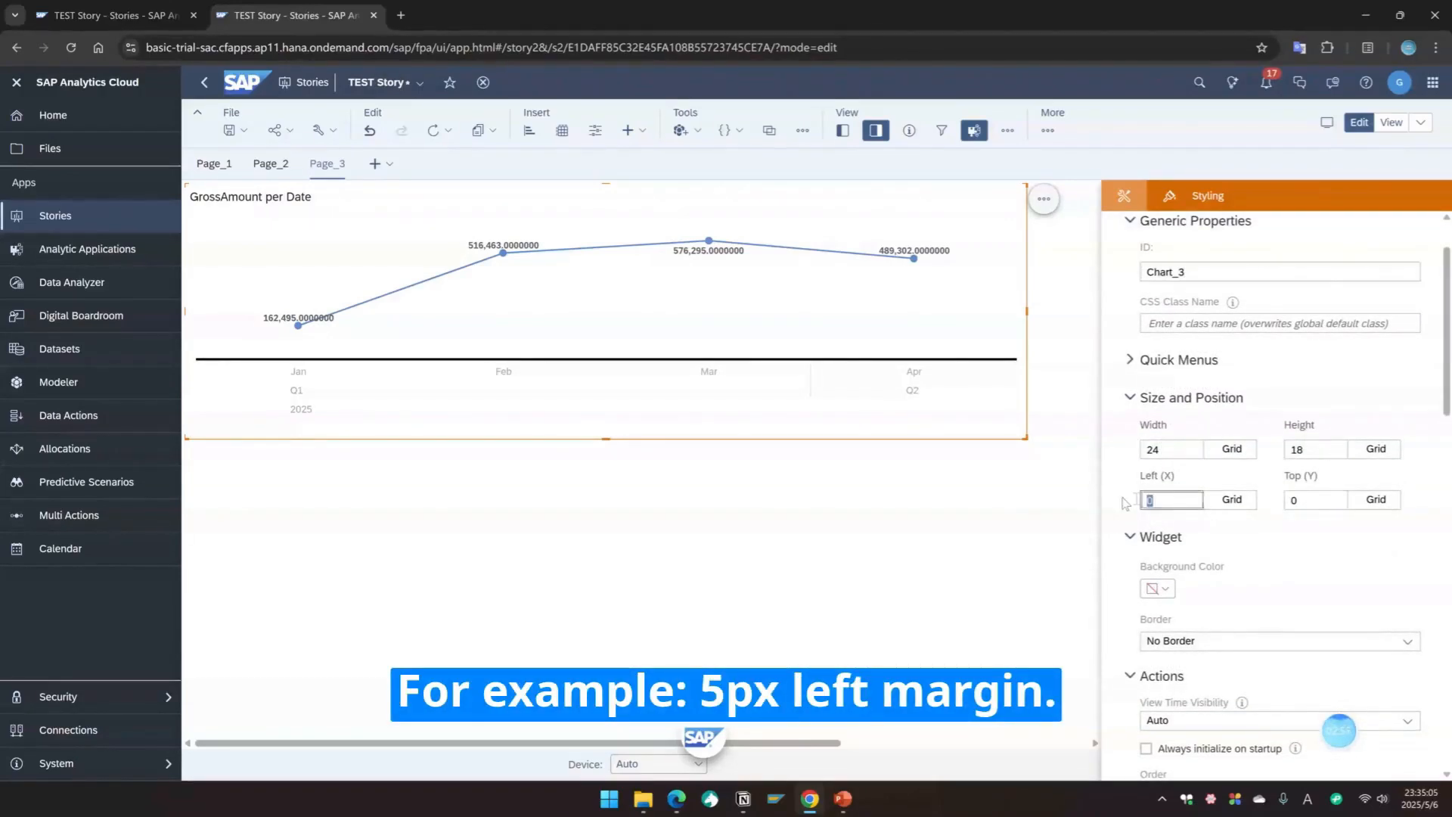
click(1311, 500)
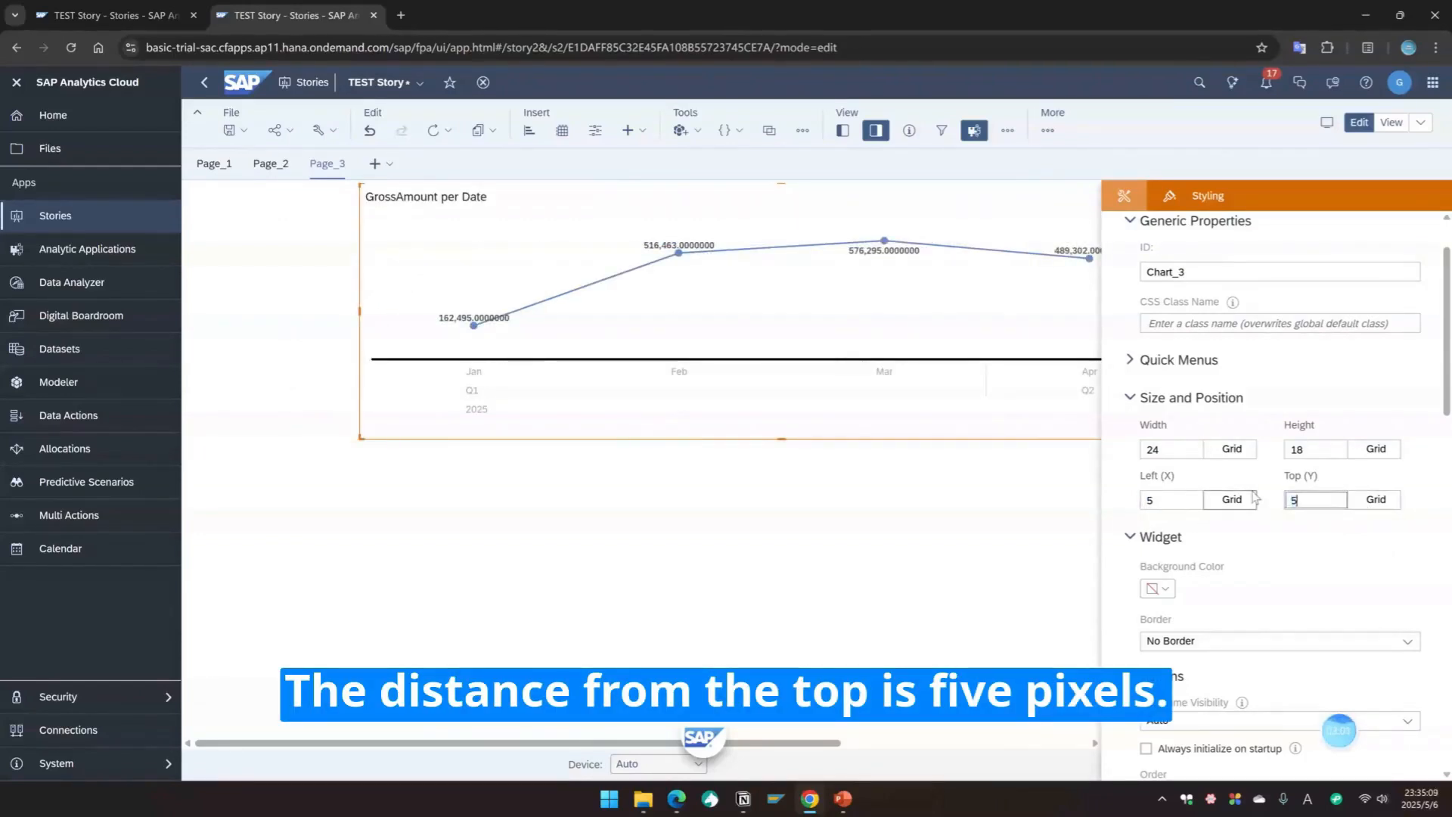
click(1344, 571)
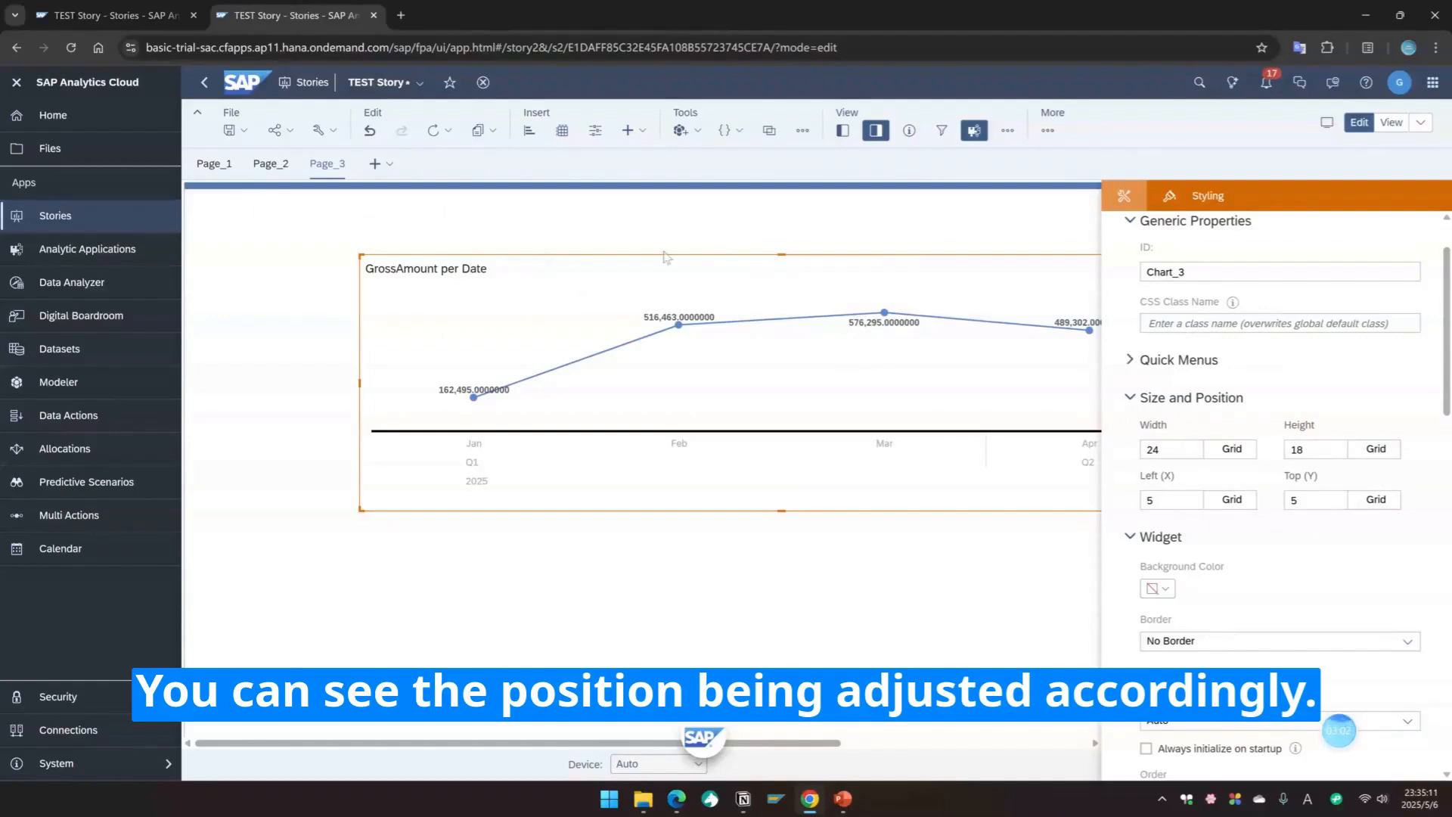
Step: Set the chart's Left (X) and Top (Y) positions to 2 grid units
click(1145, 500)
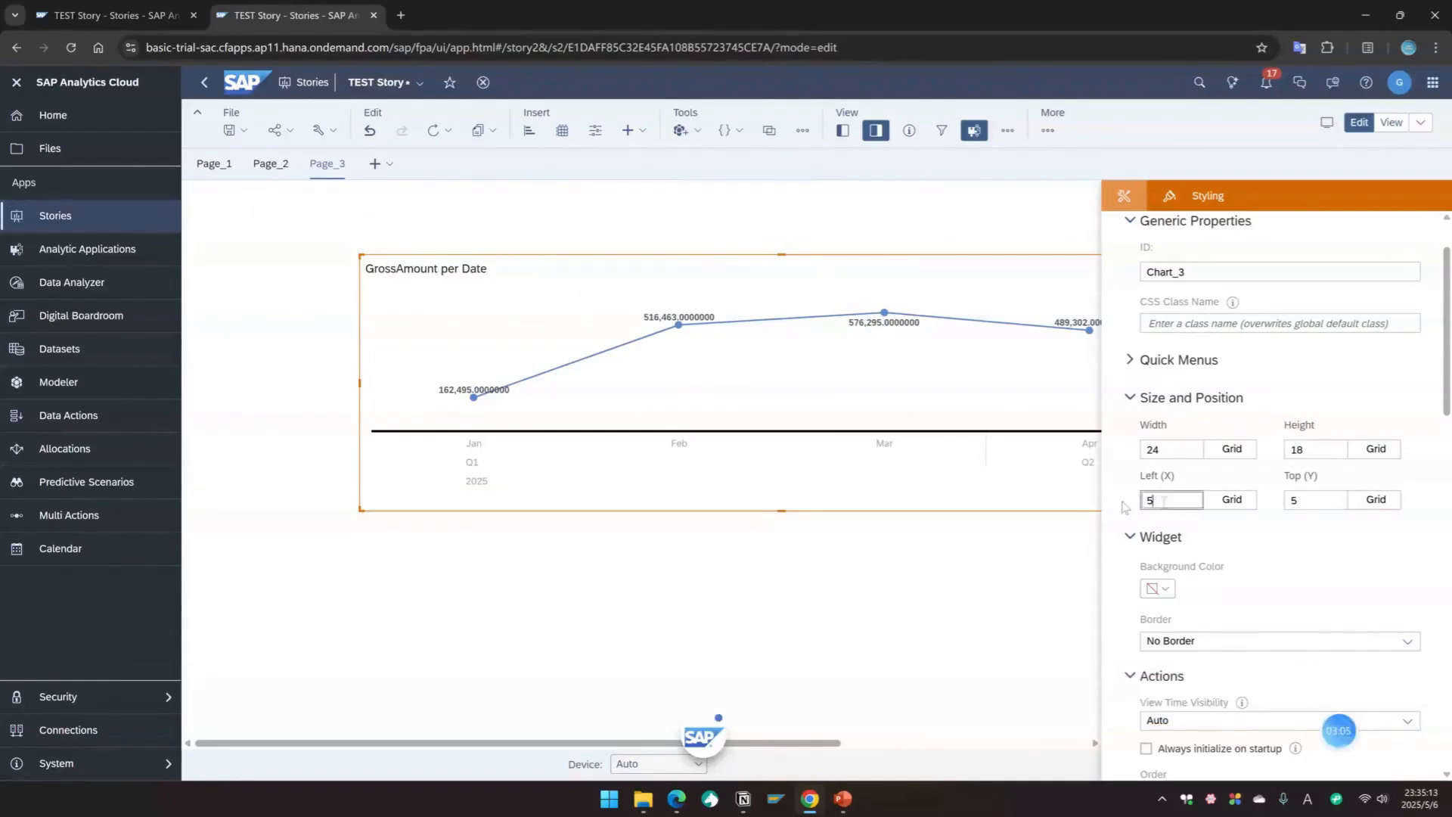
click(1325, 499)
text(2)
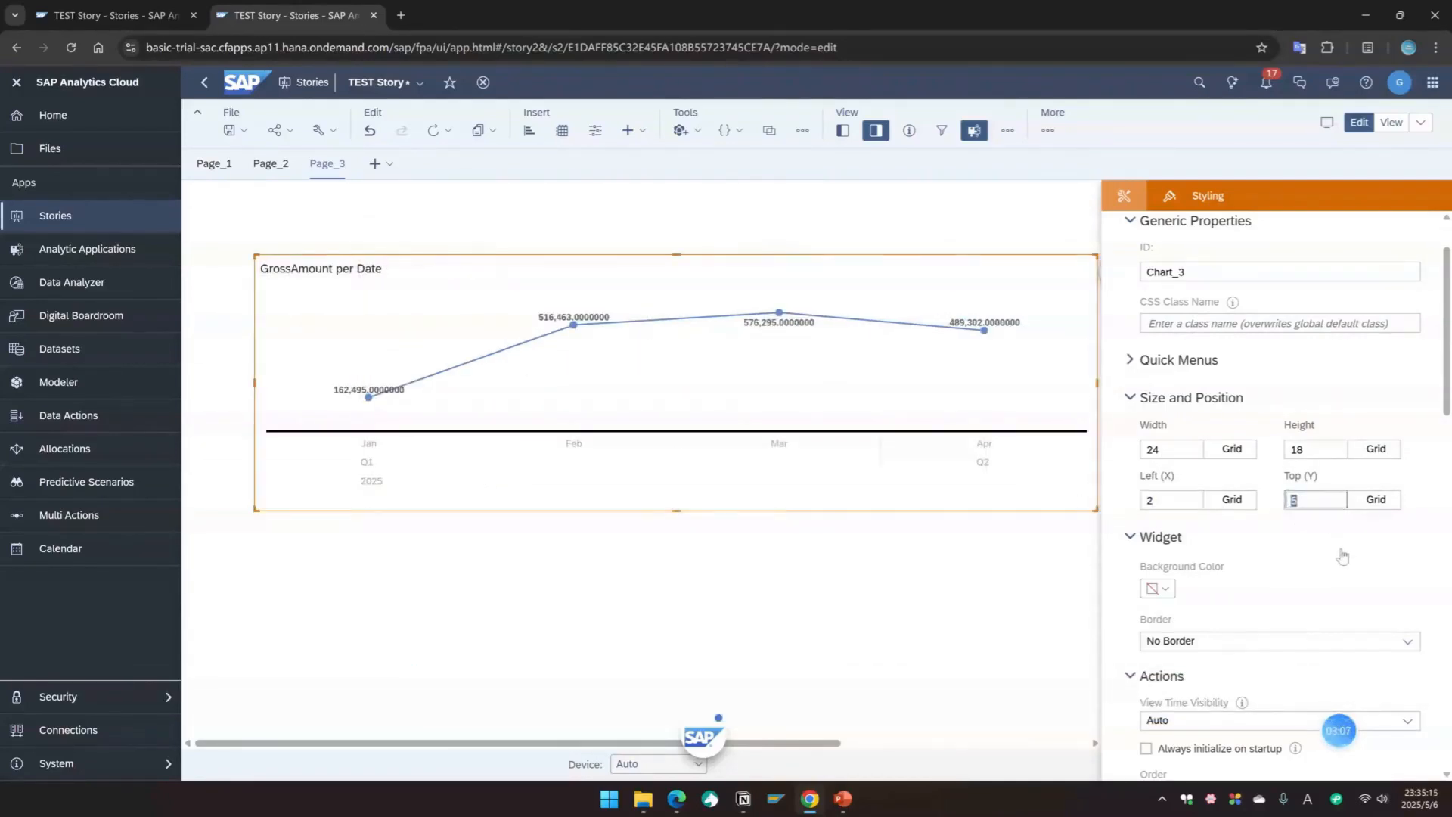
click(708, 608)
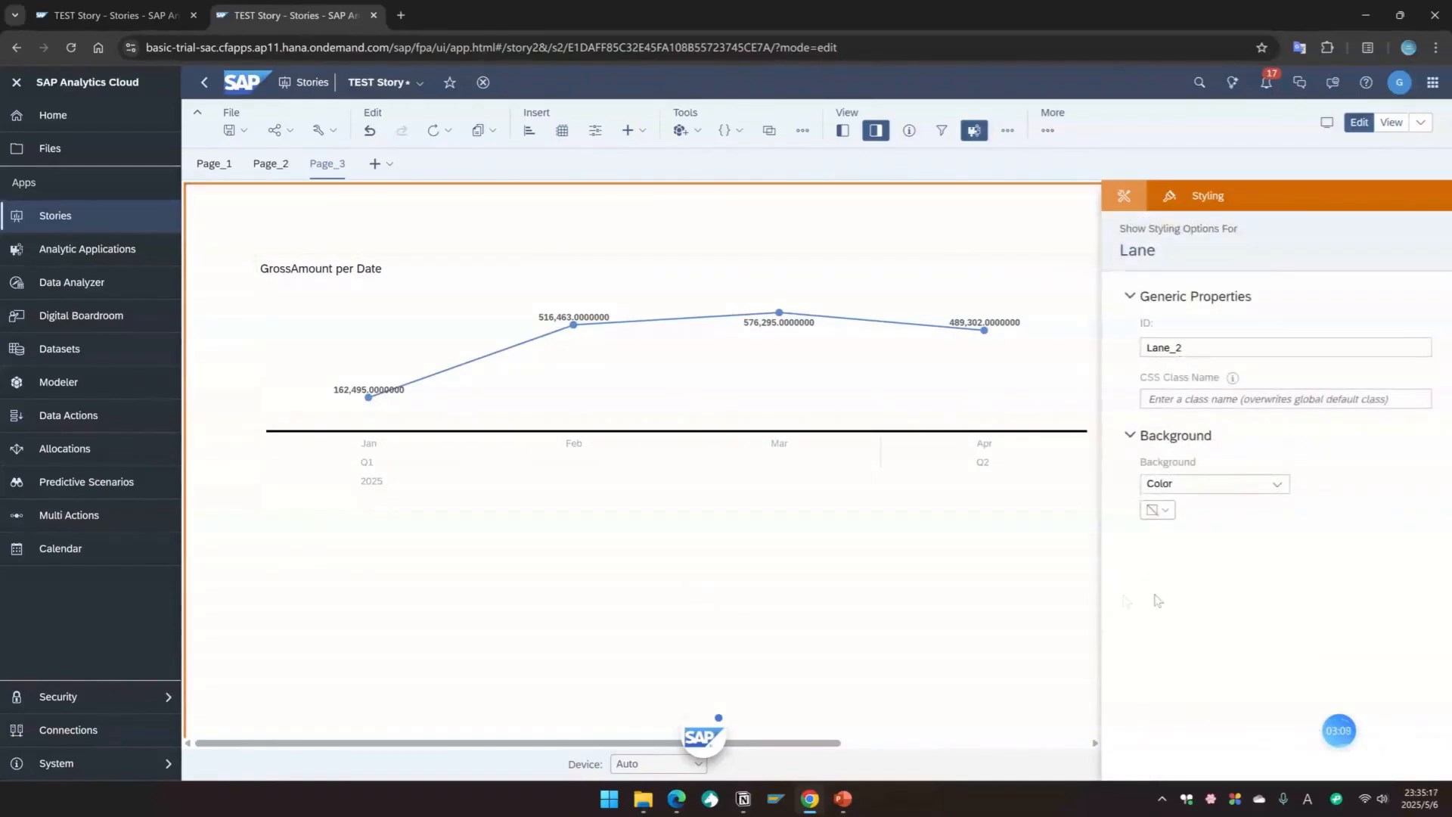
click(712, 334)
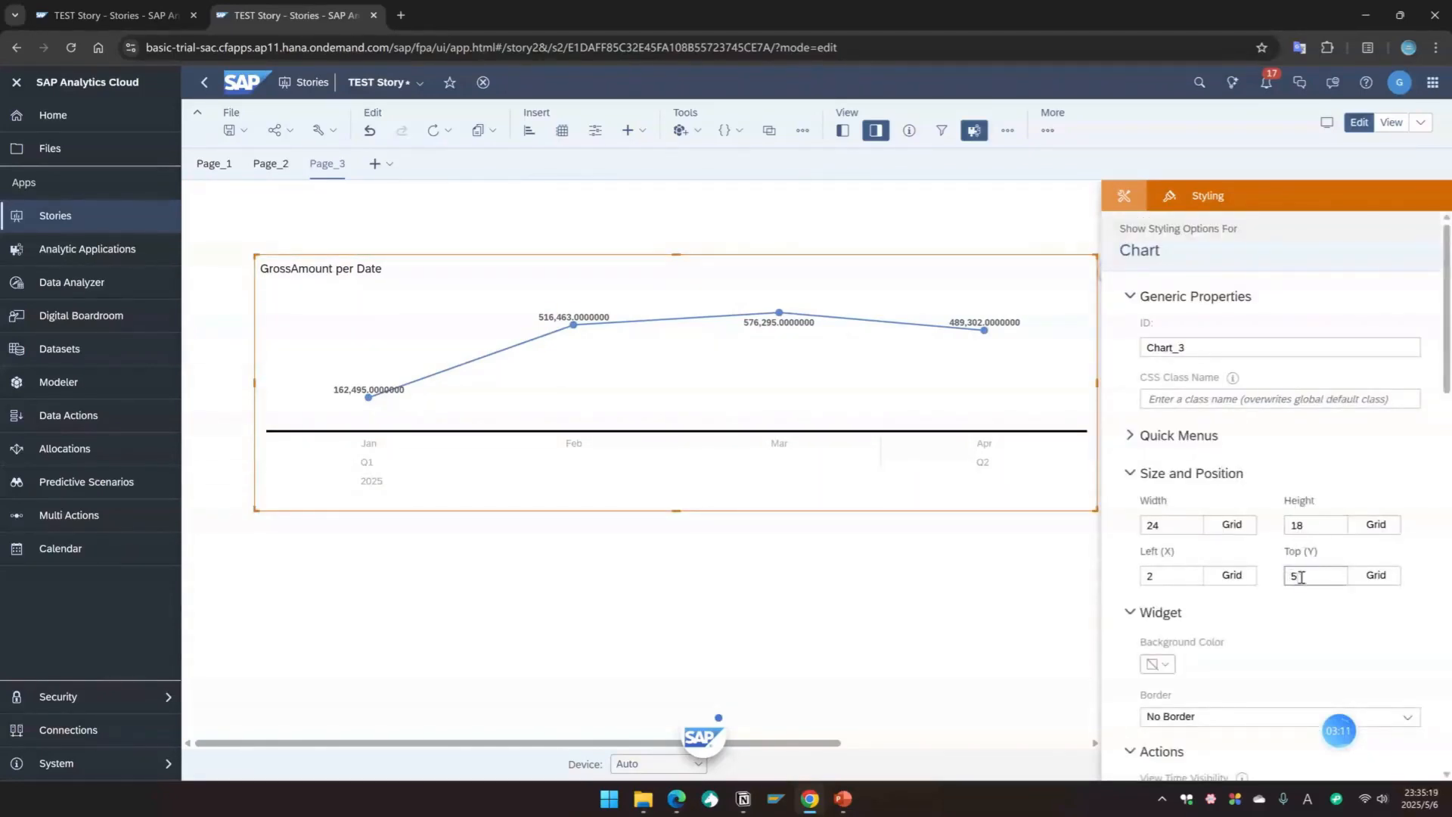
click(1336, 614)
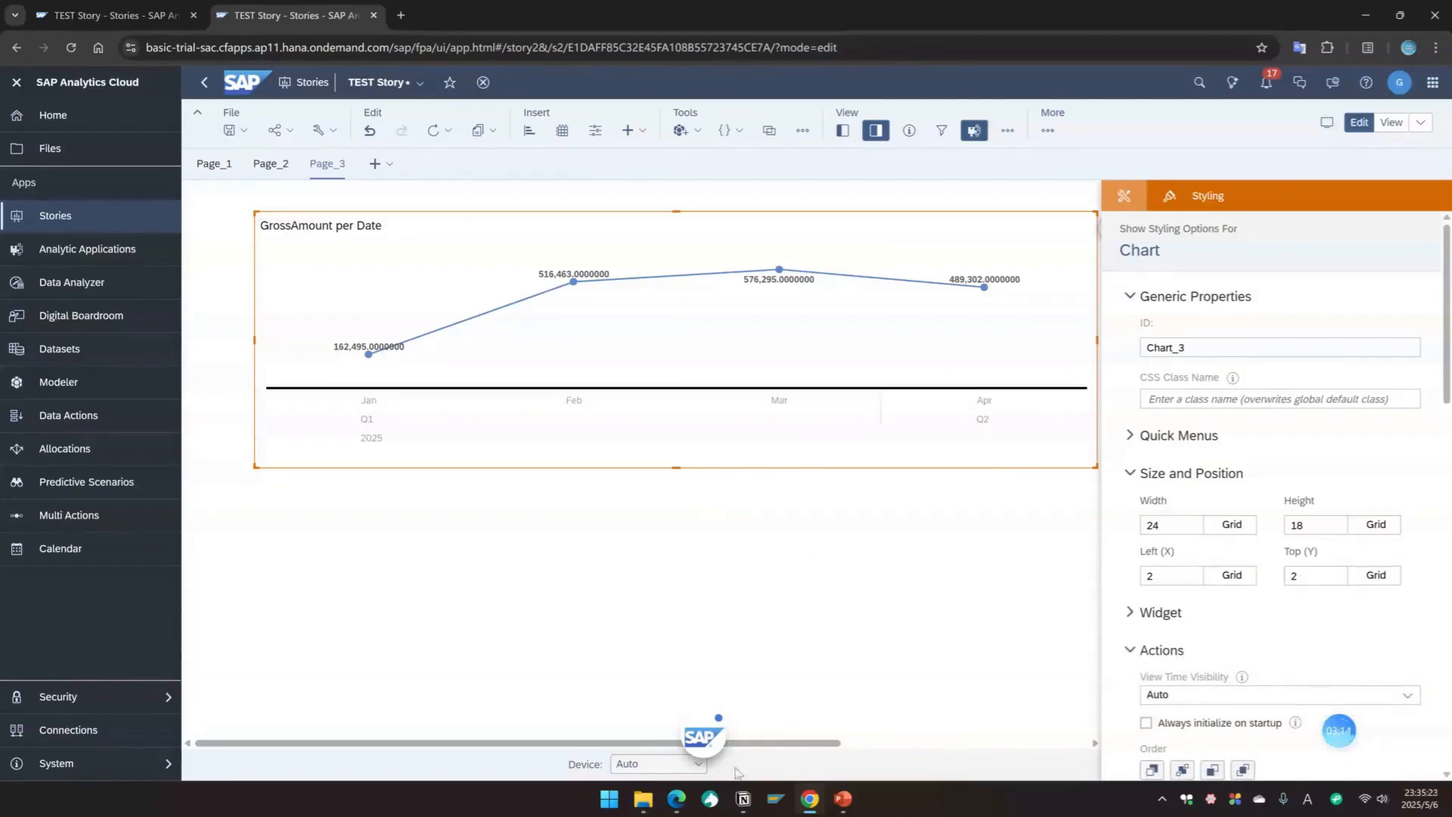
Step: Set the chart widget's background color to a light grey-blue, hex dce5ed
drag(799, 744, 815, 745)
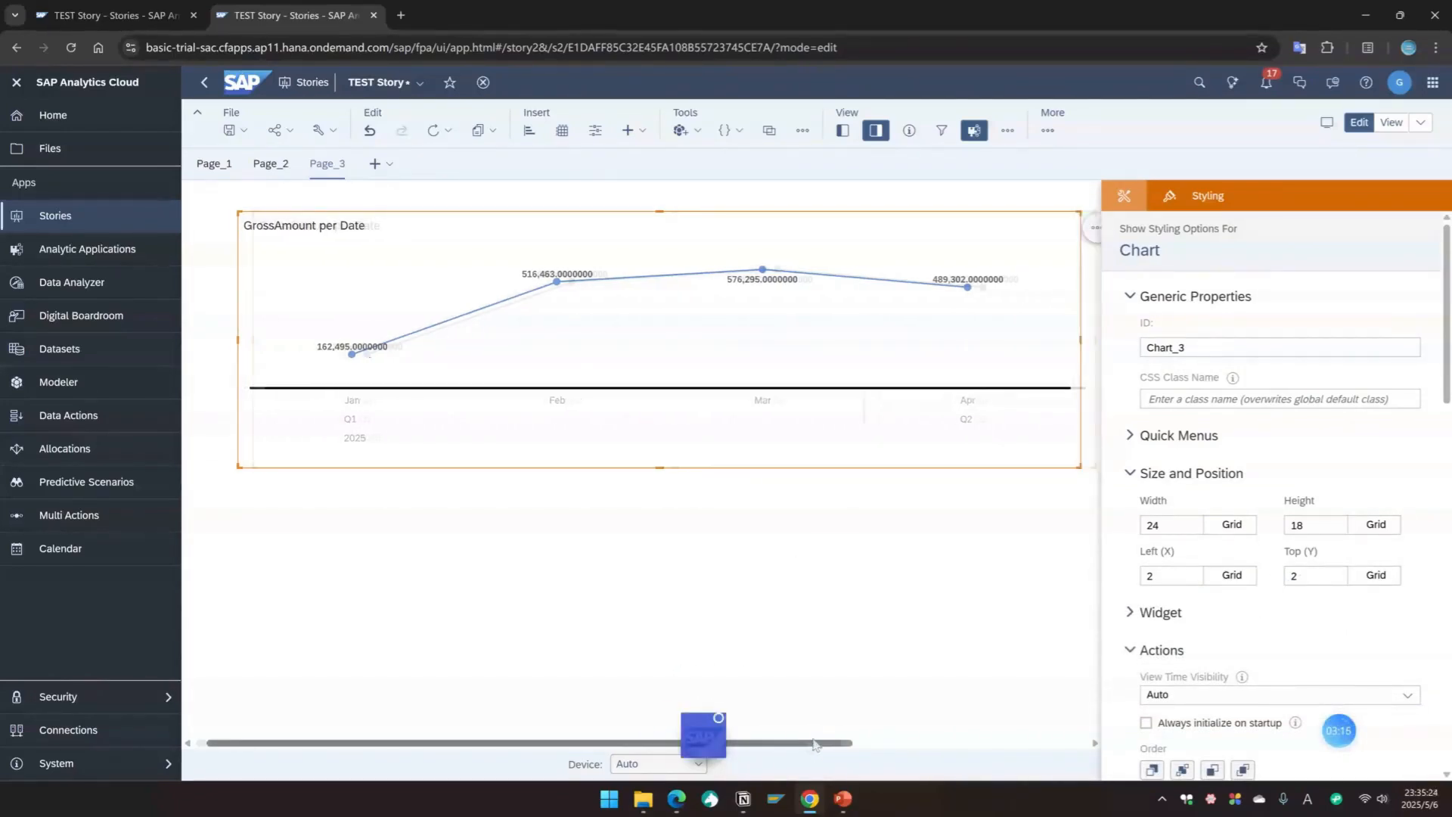
click(716, 316)
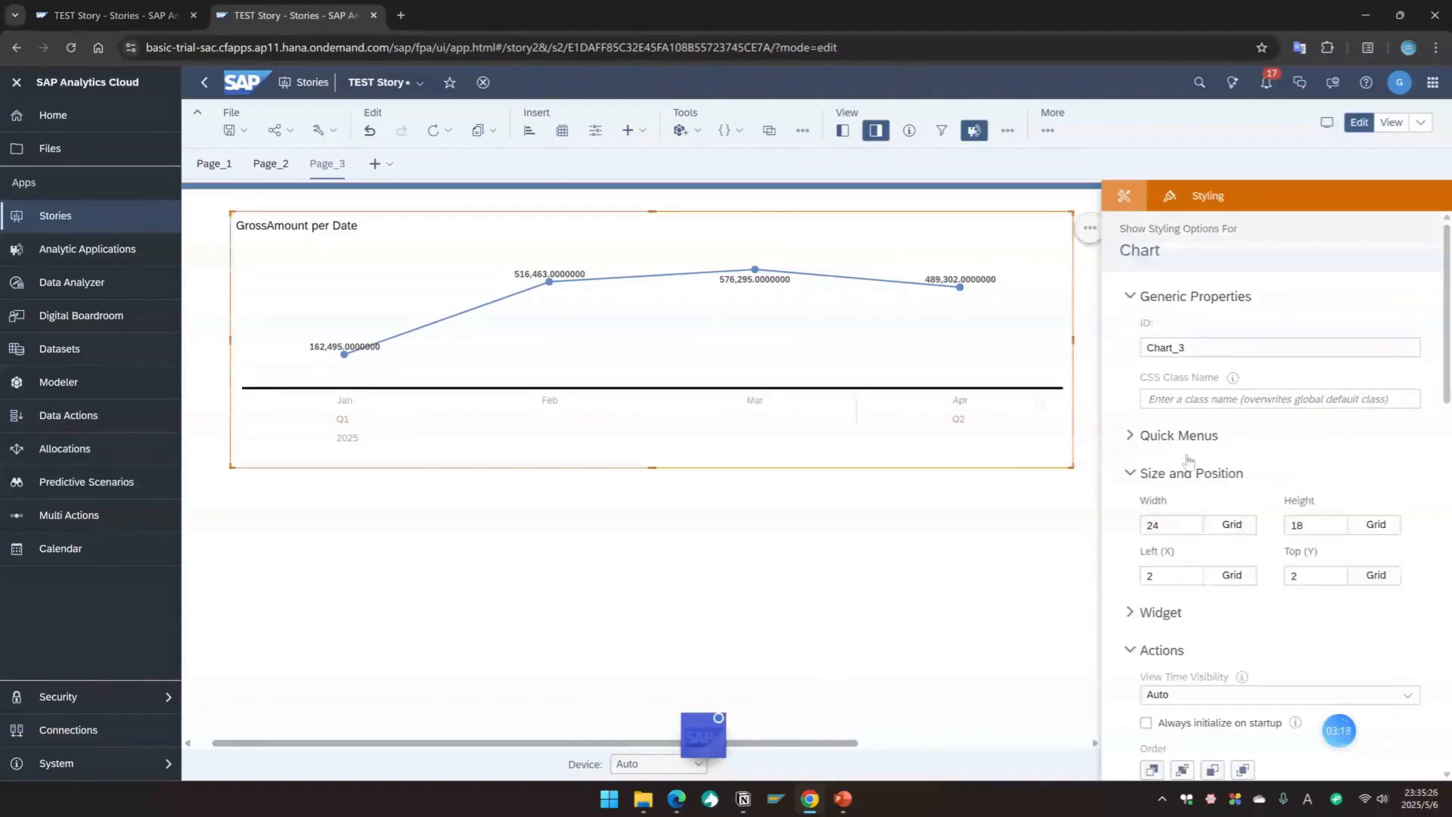
scroll(1222, 540, down, 1)
scroll(1223, 540, down, 1)
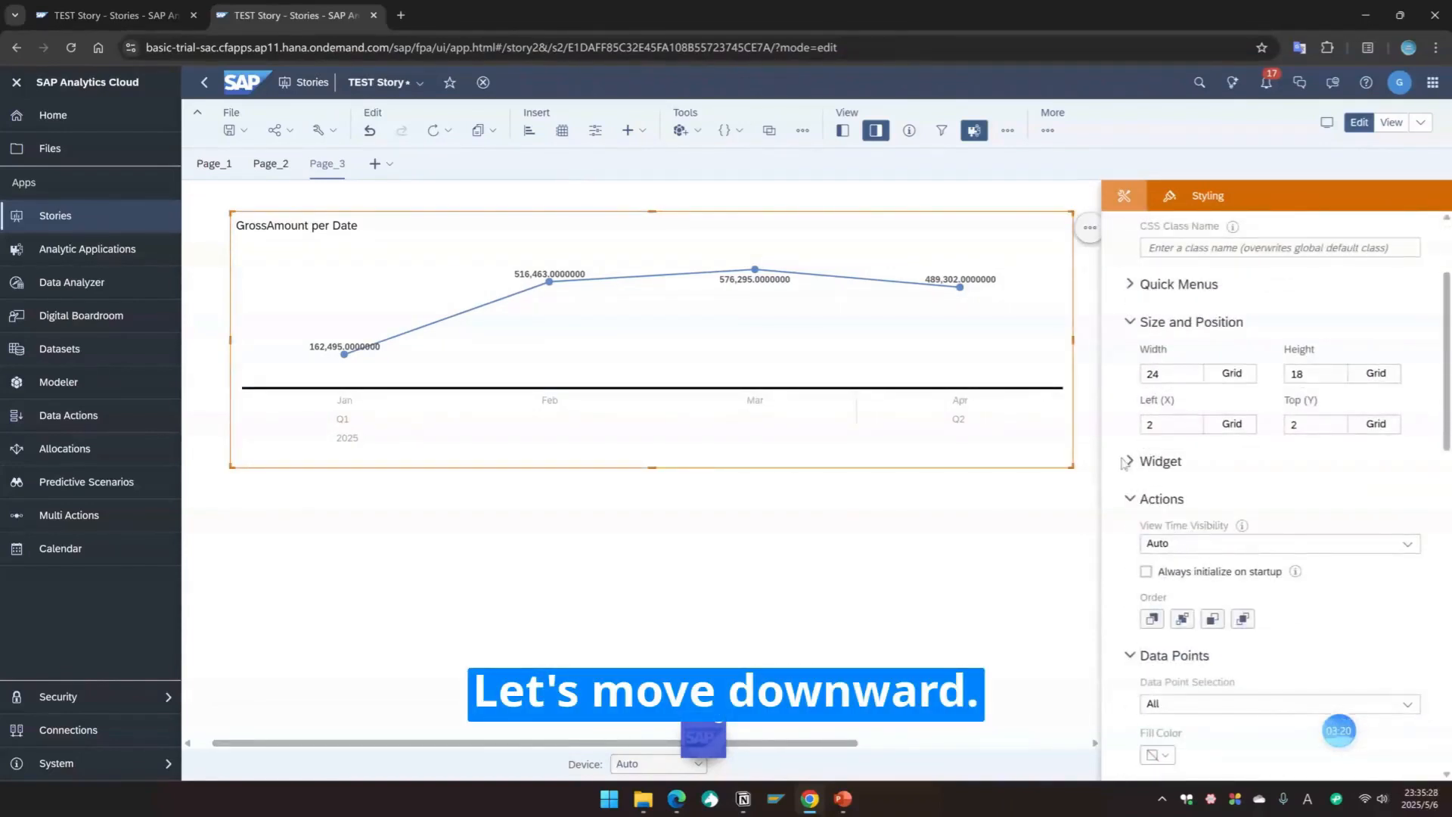
click(1210, 462)
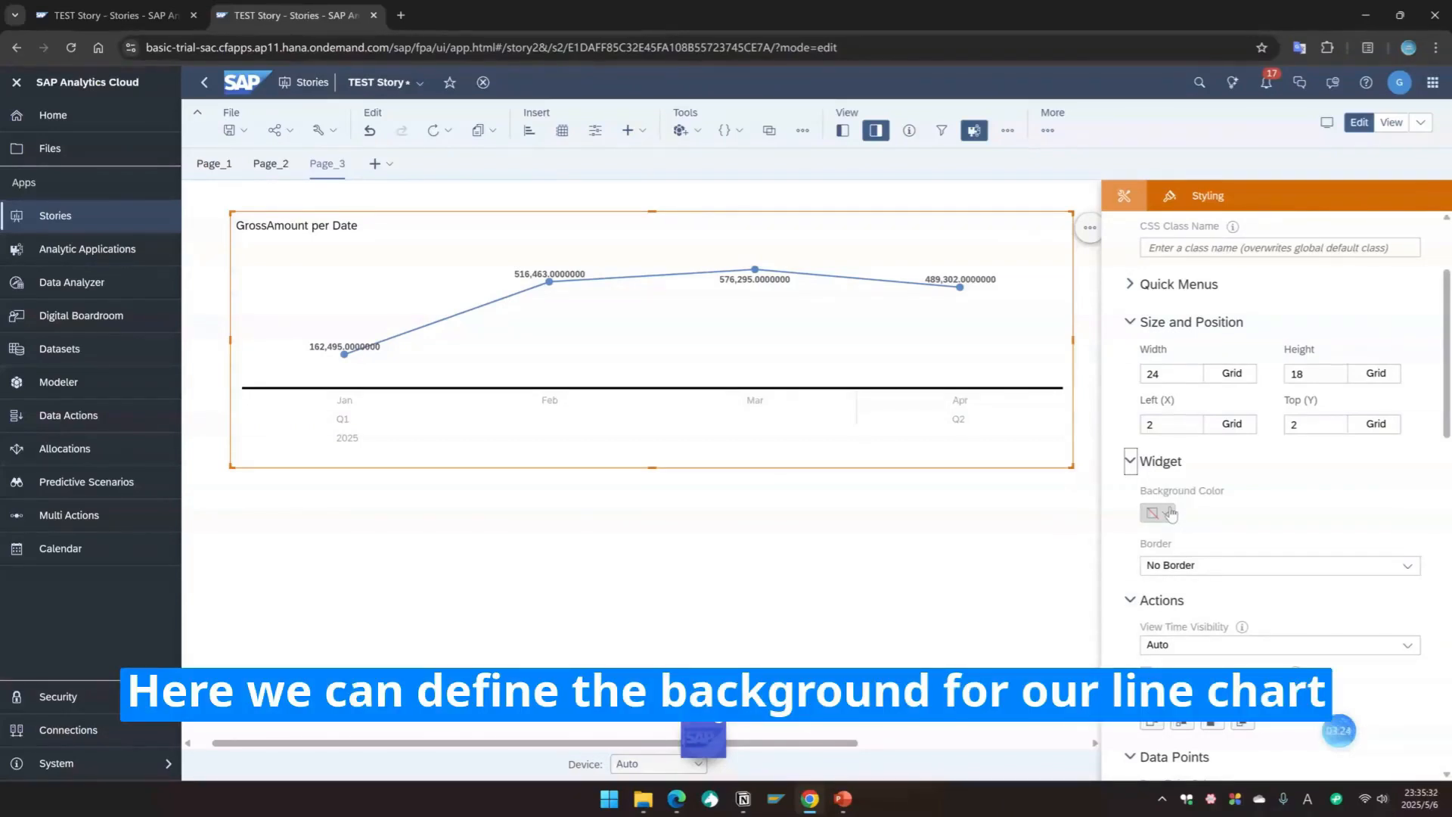
click(1169, 513)
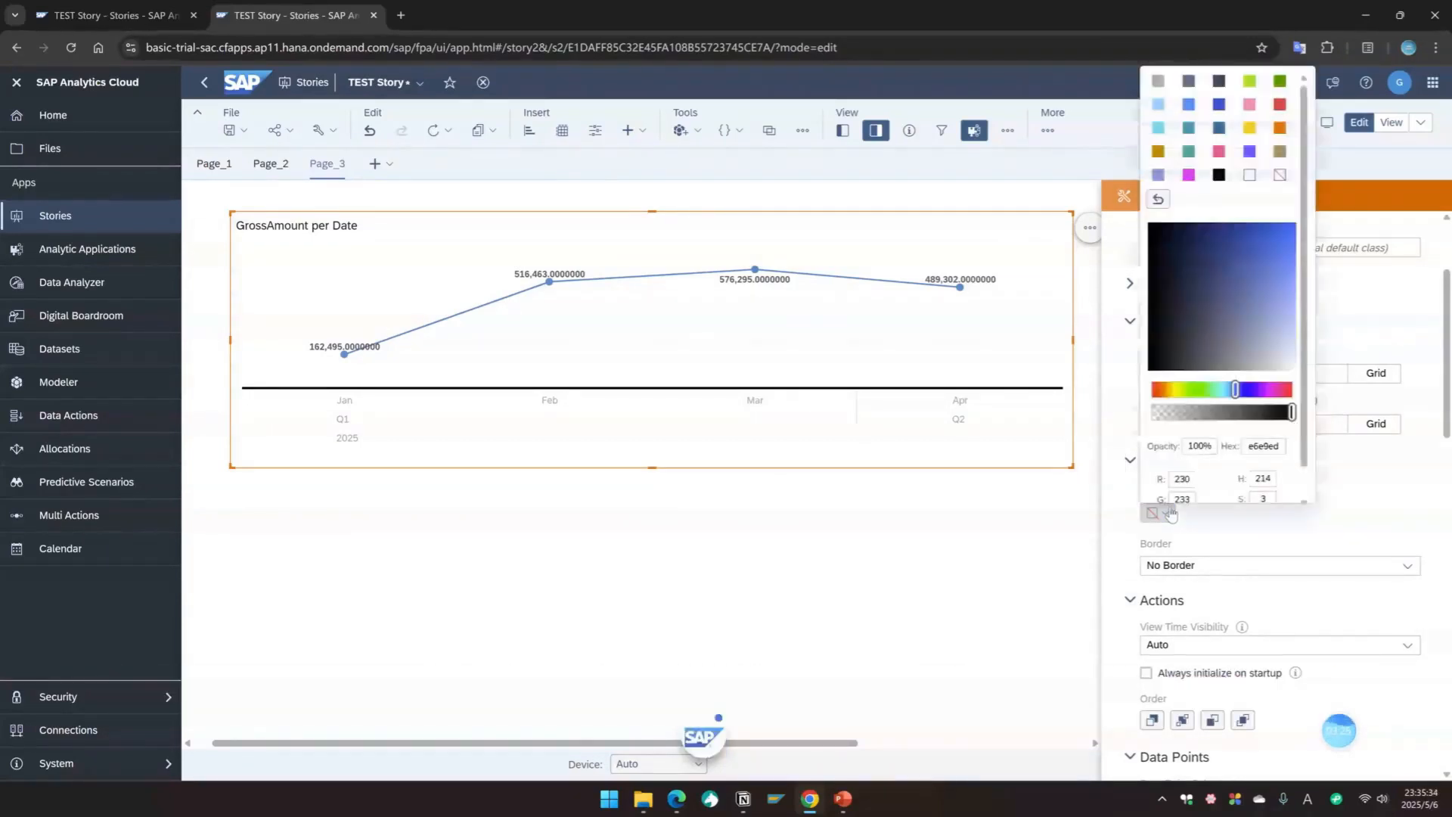
click(1158, 81)
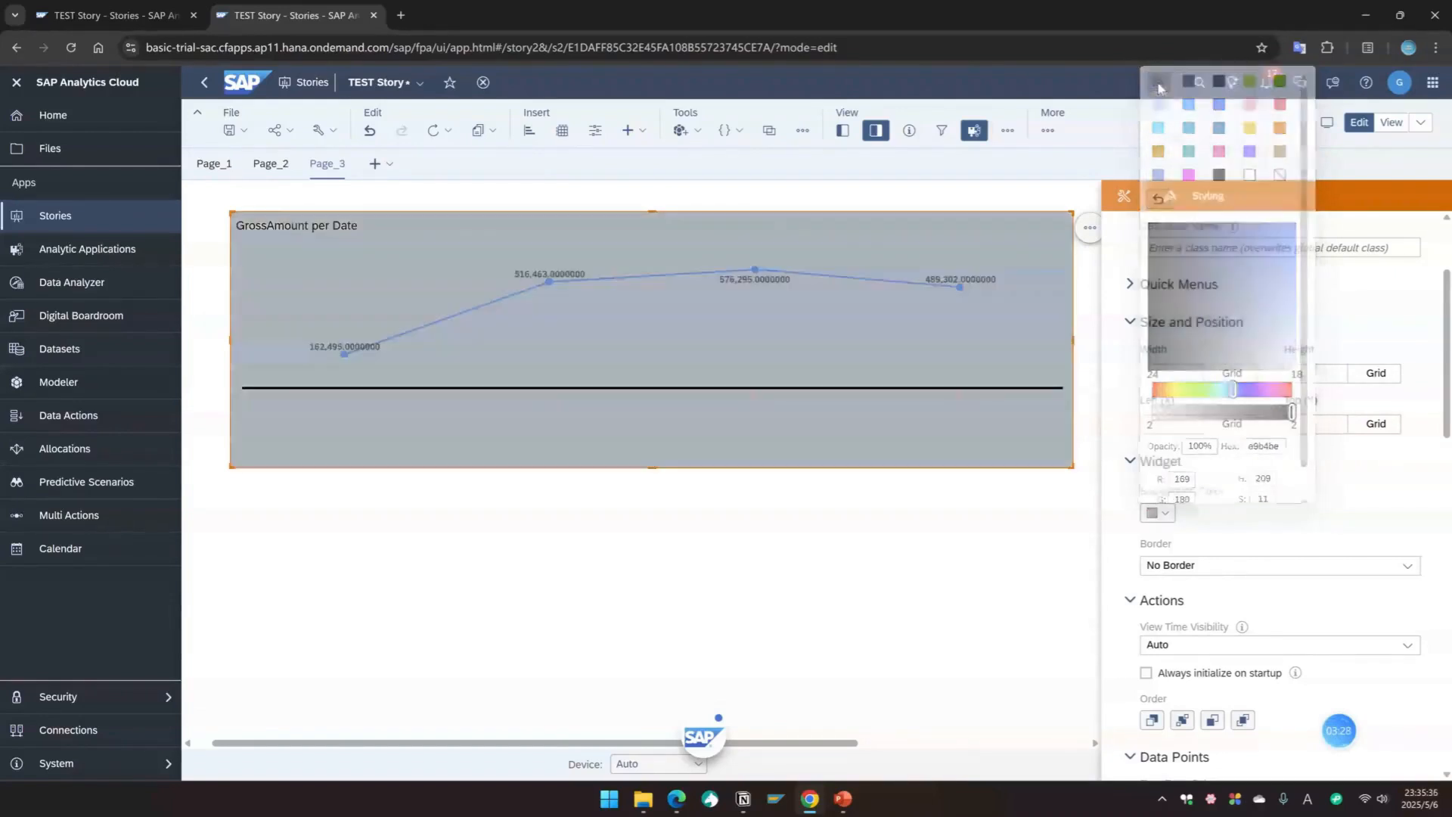
click(1164, 513)
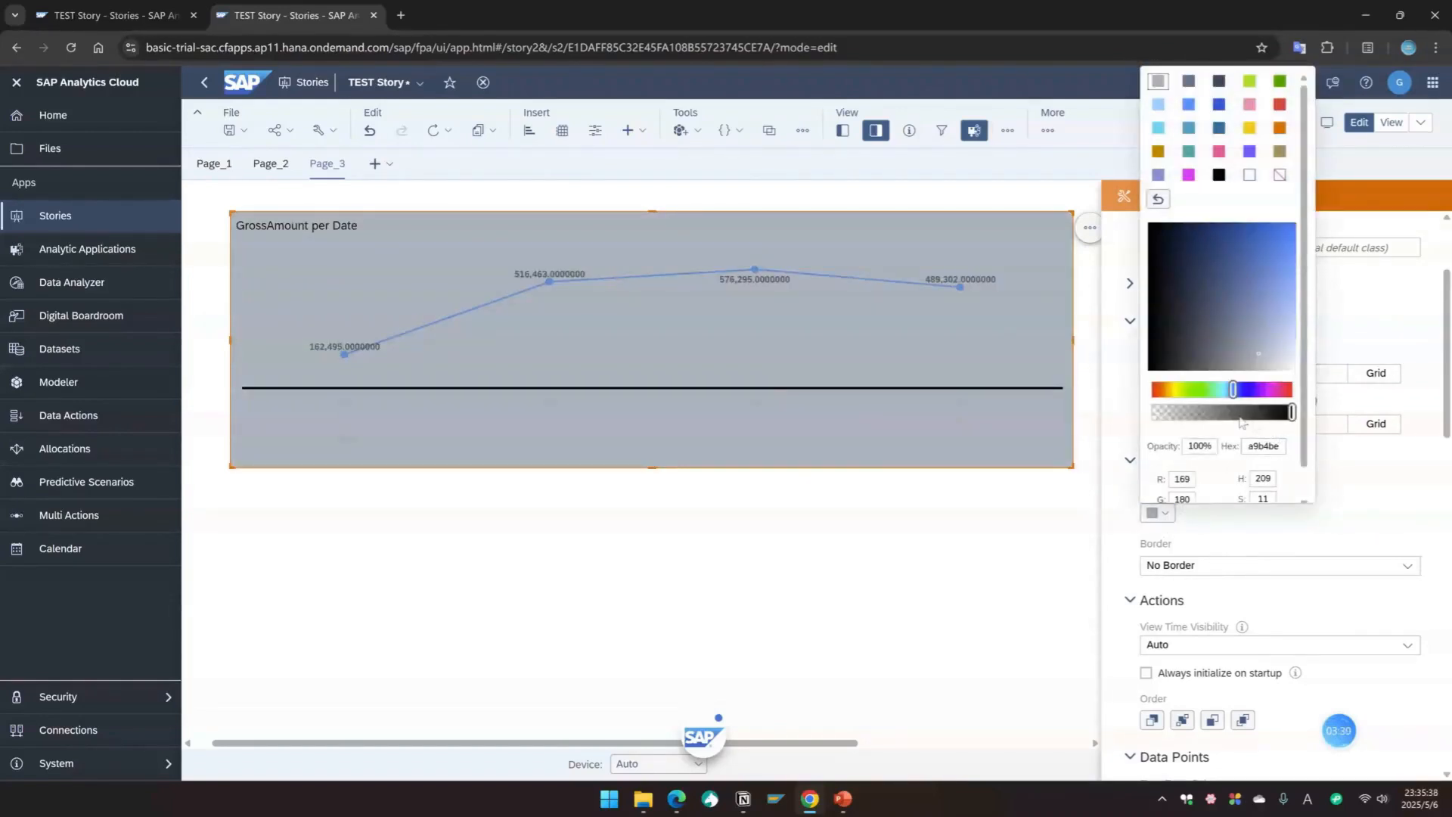
drag(1272, 357, 1286, 366)
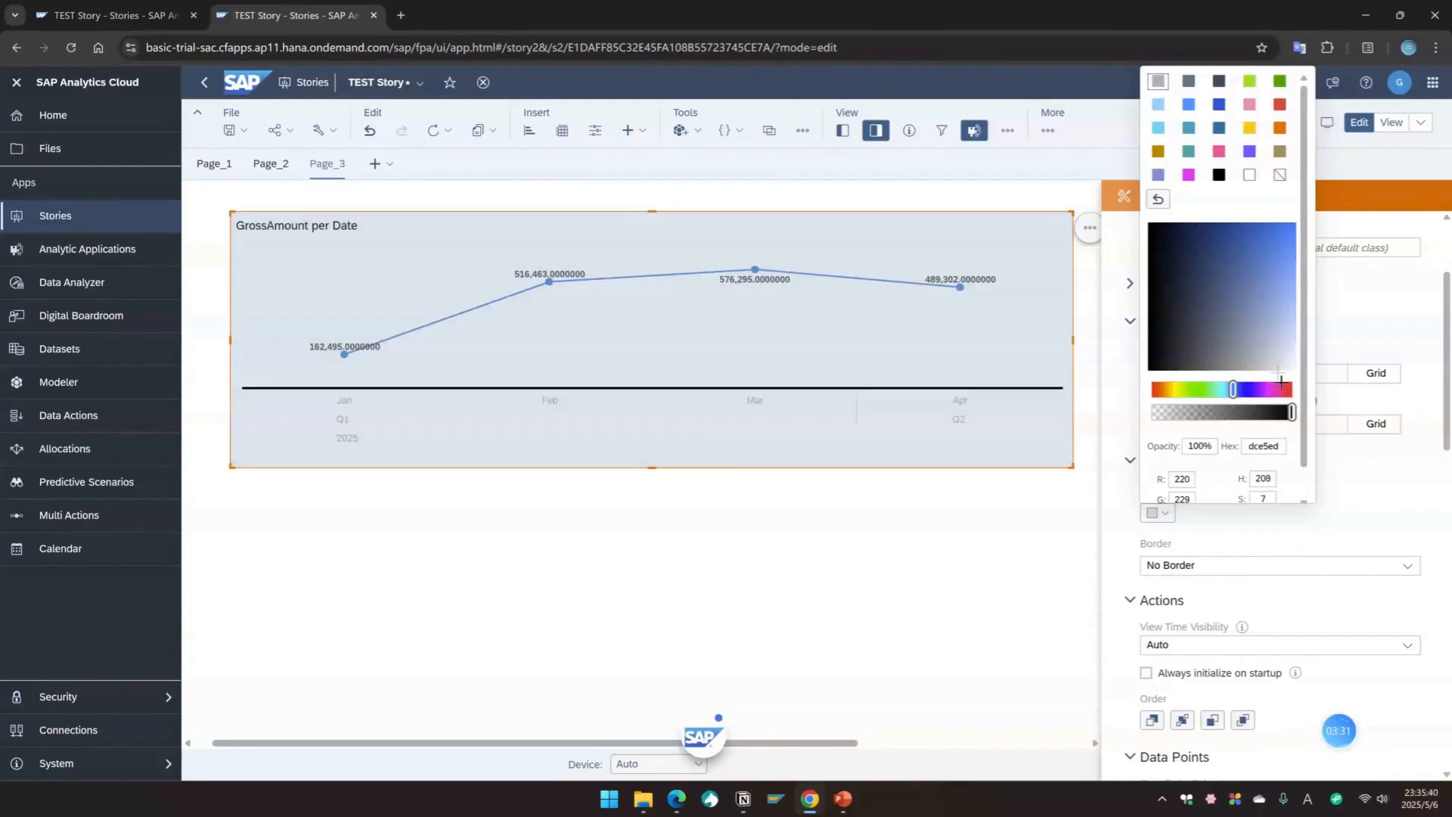
Step: Apply borders to all sides of the chart widget
click(1368, 508)
scroll(1225, 554, down, 1)
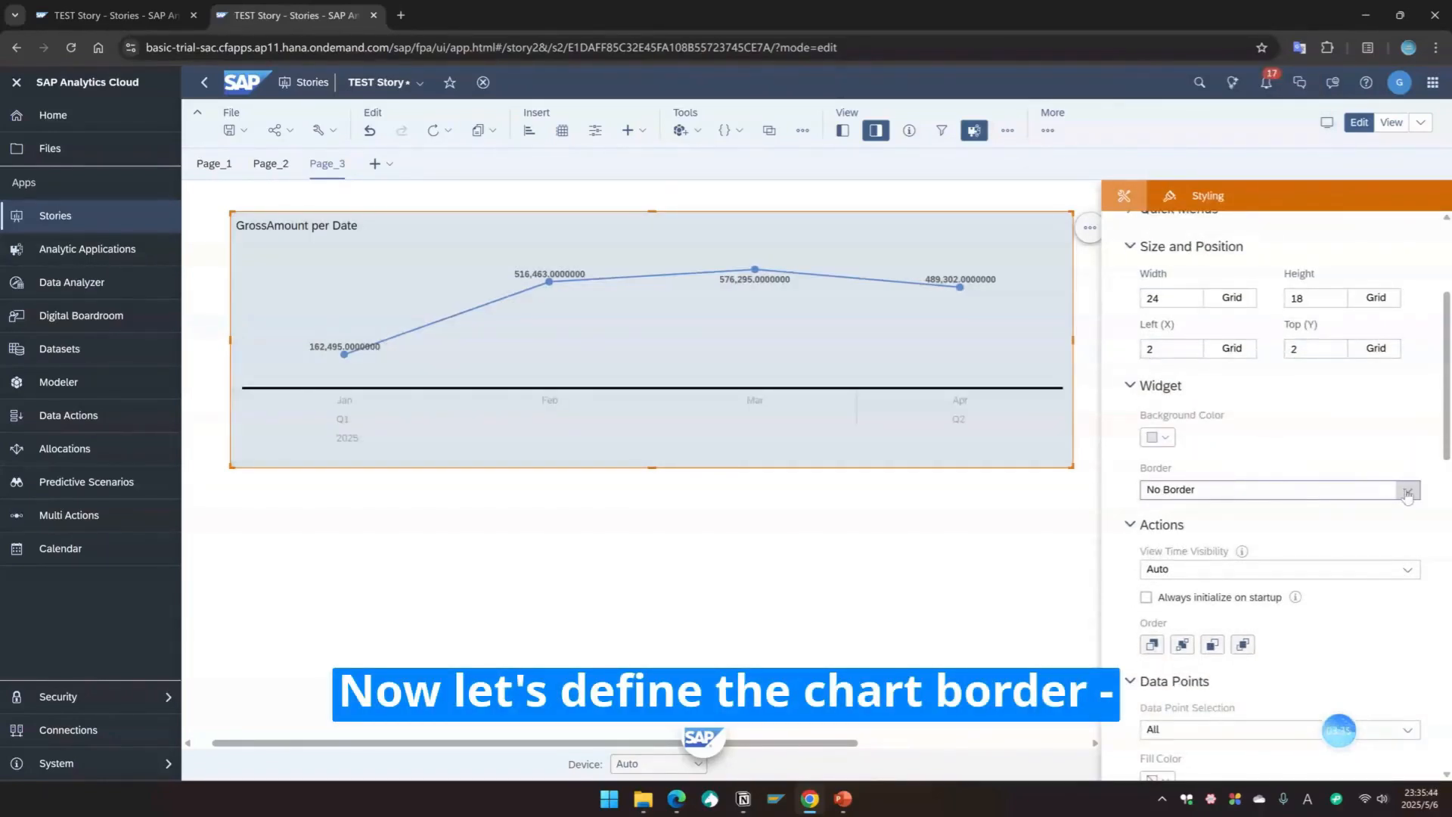
click(1406, 491)
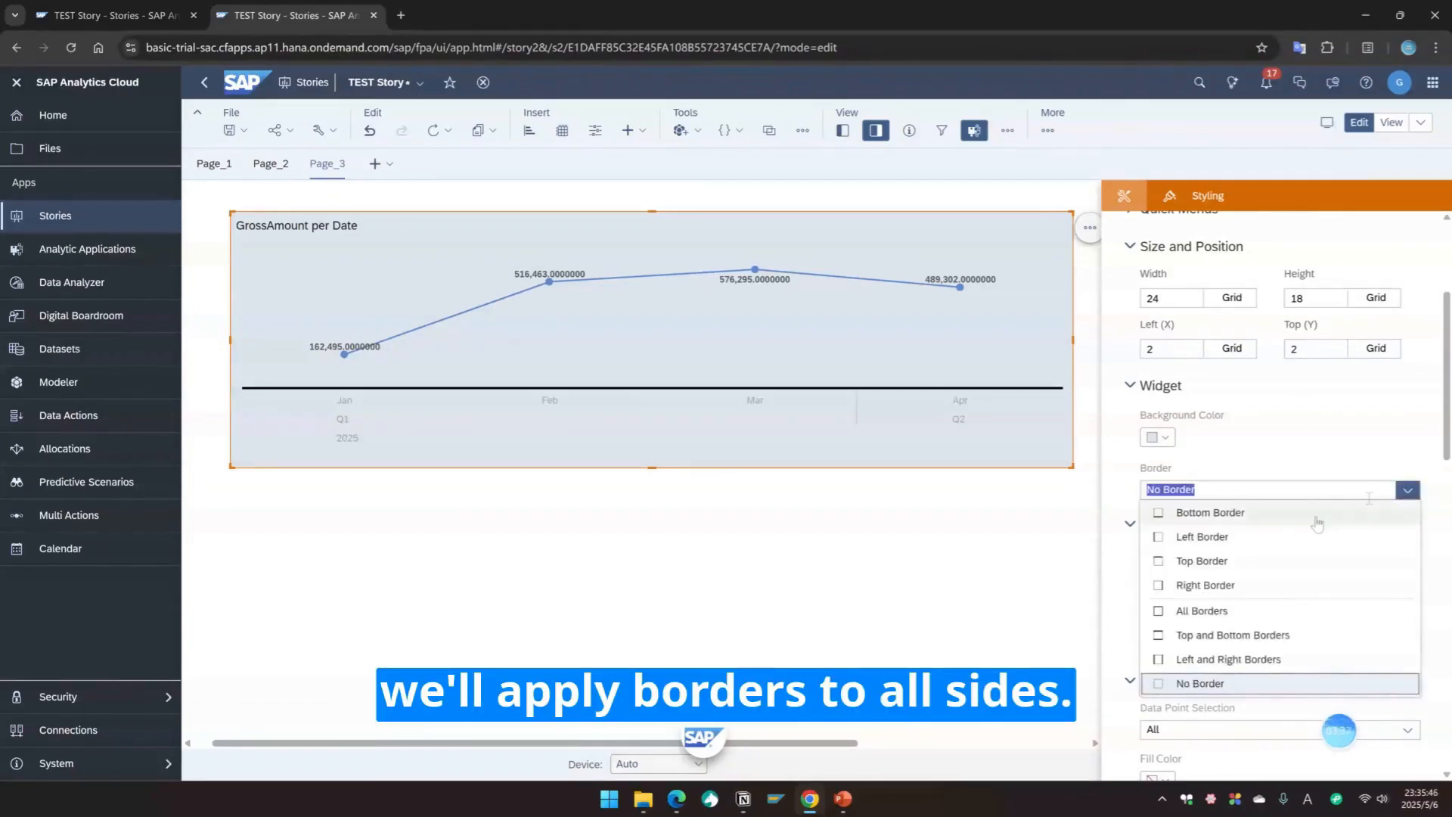
click(1198, 613)
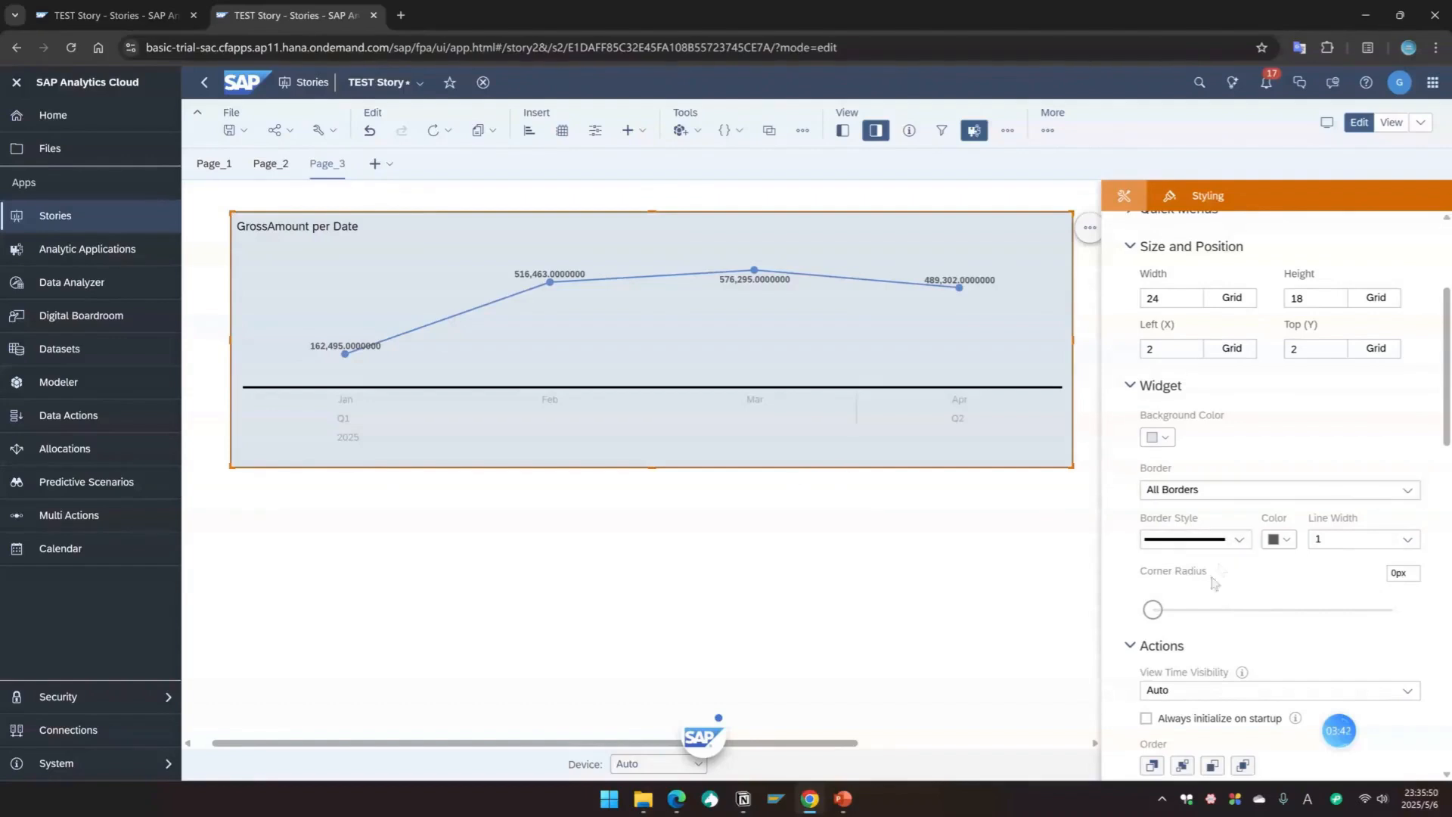
Step: Set the chart's left Y-axis scale to Thousand
scroll(1210, 597, down, 2)
scroll(1199, 591, down, 3)
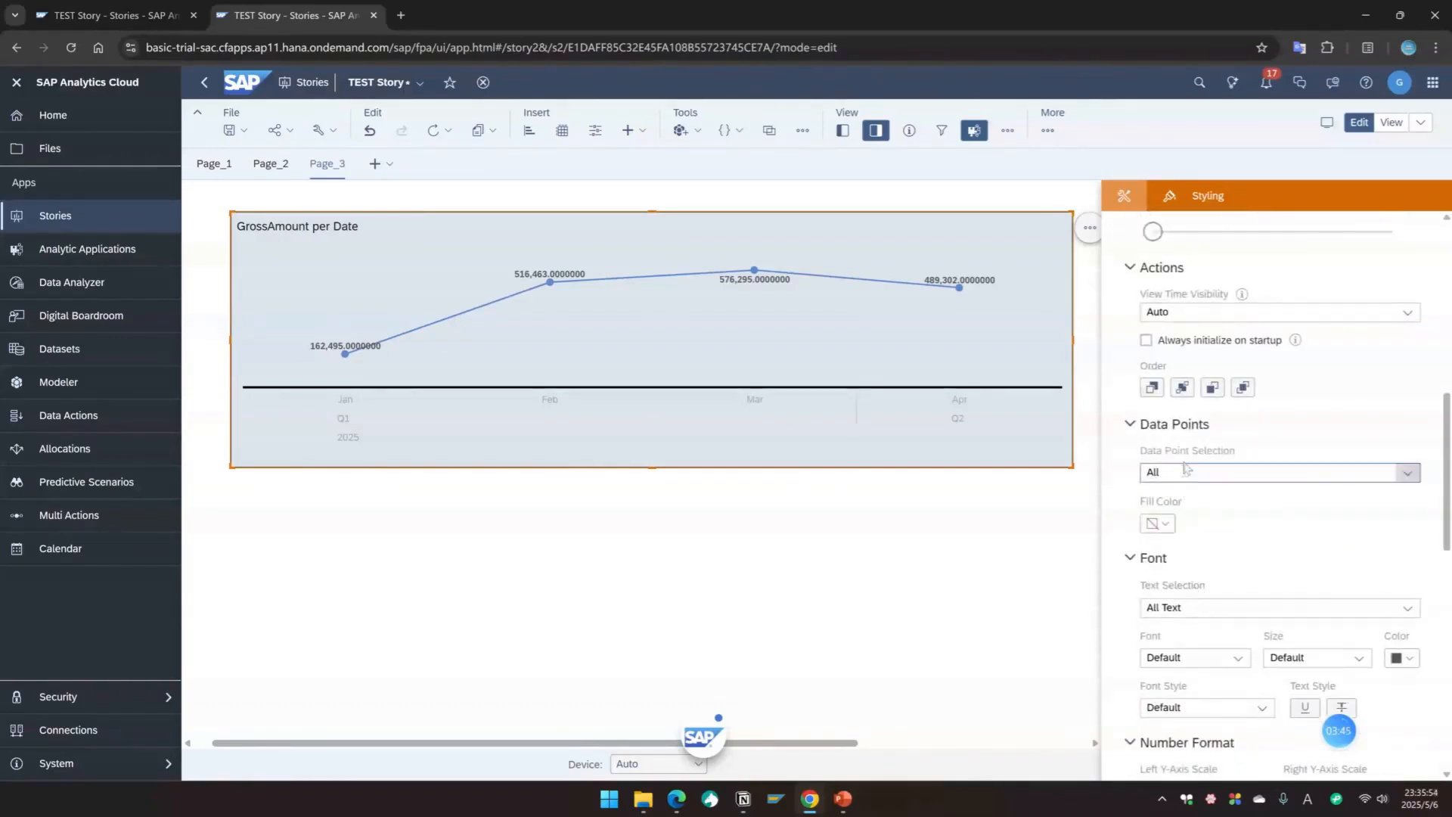
scroll(1183, 505, down, 1)
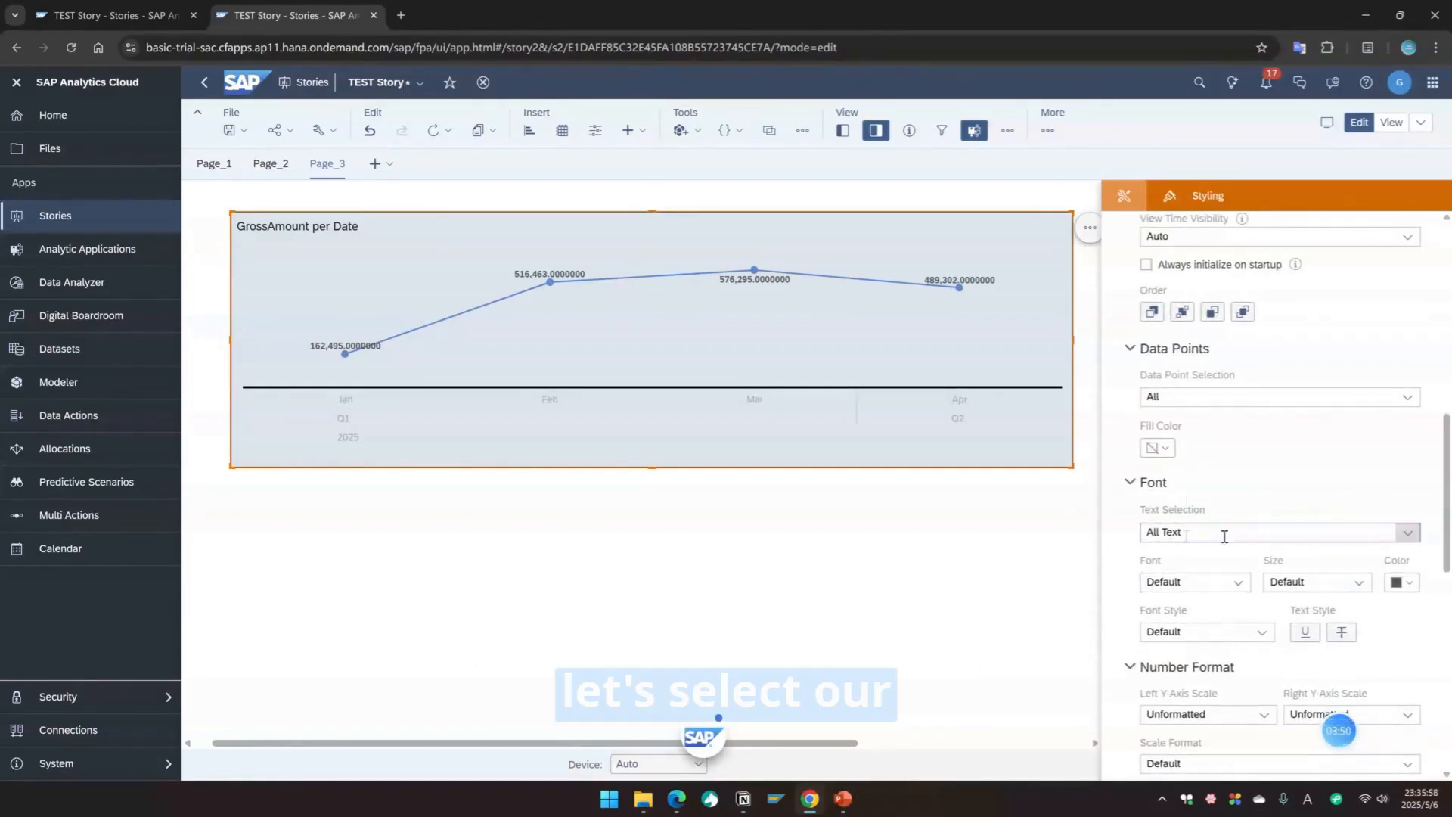
scroll(1227, 538, down, 2)
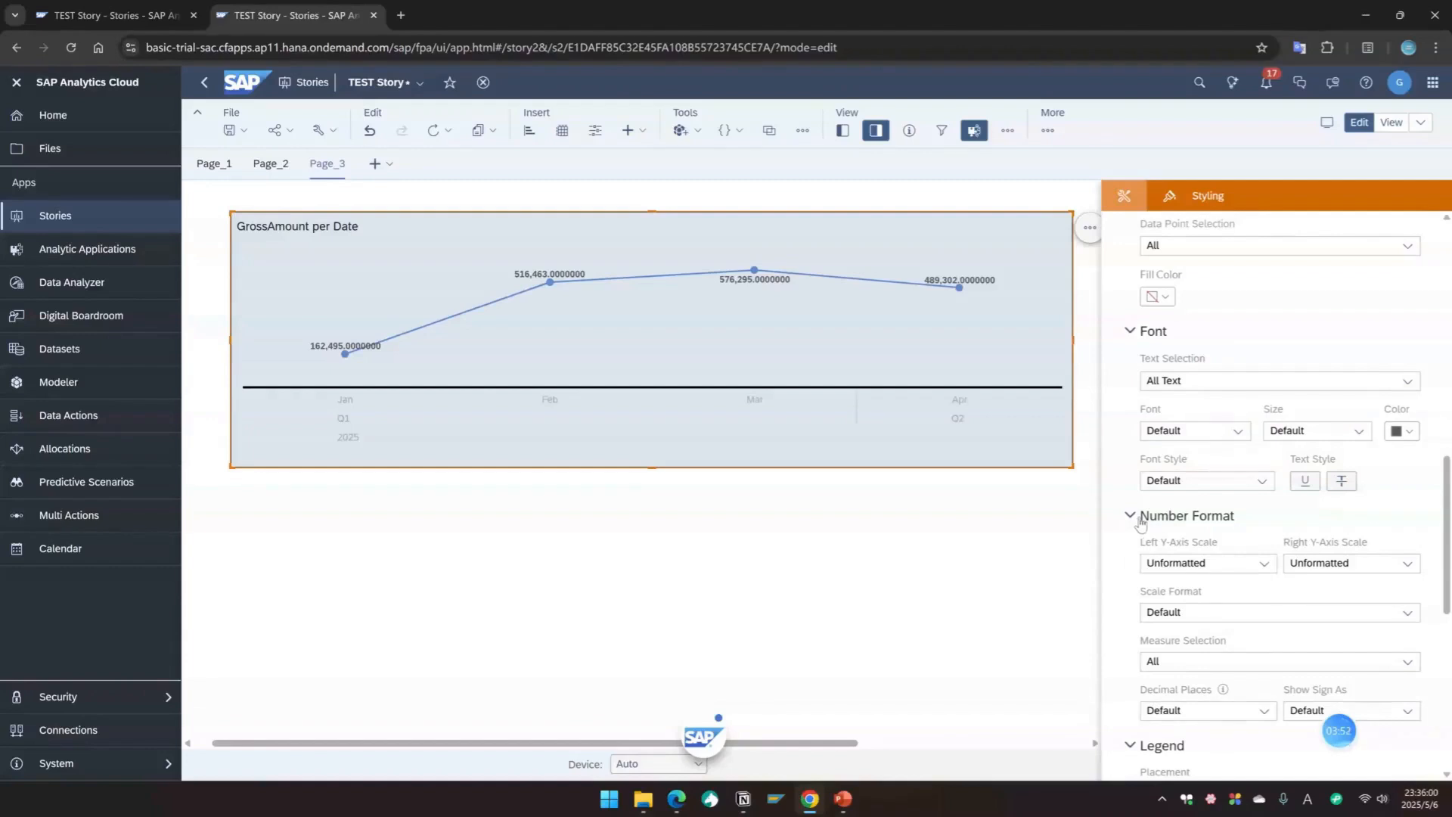
click(1263, 564)
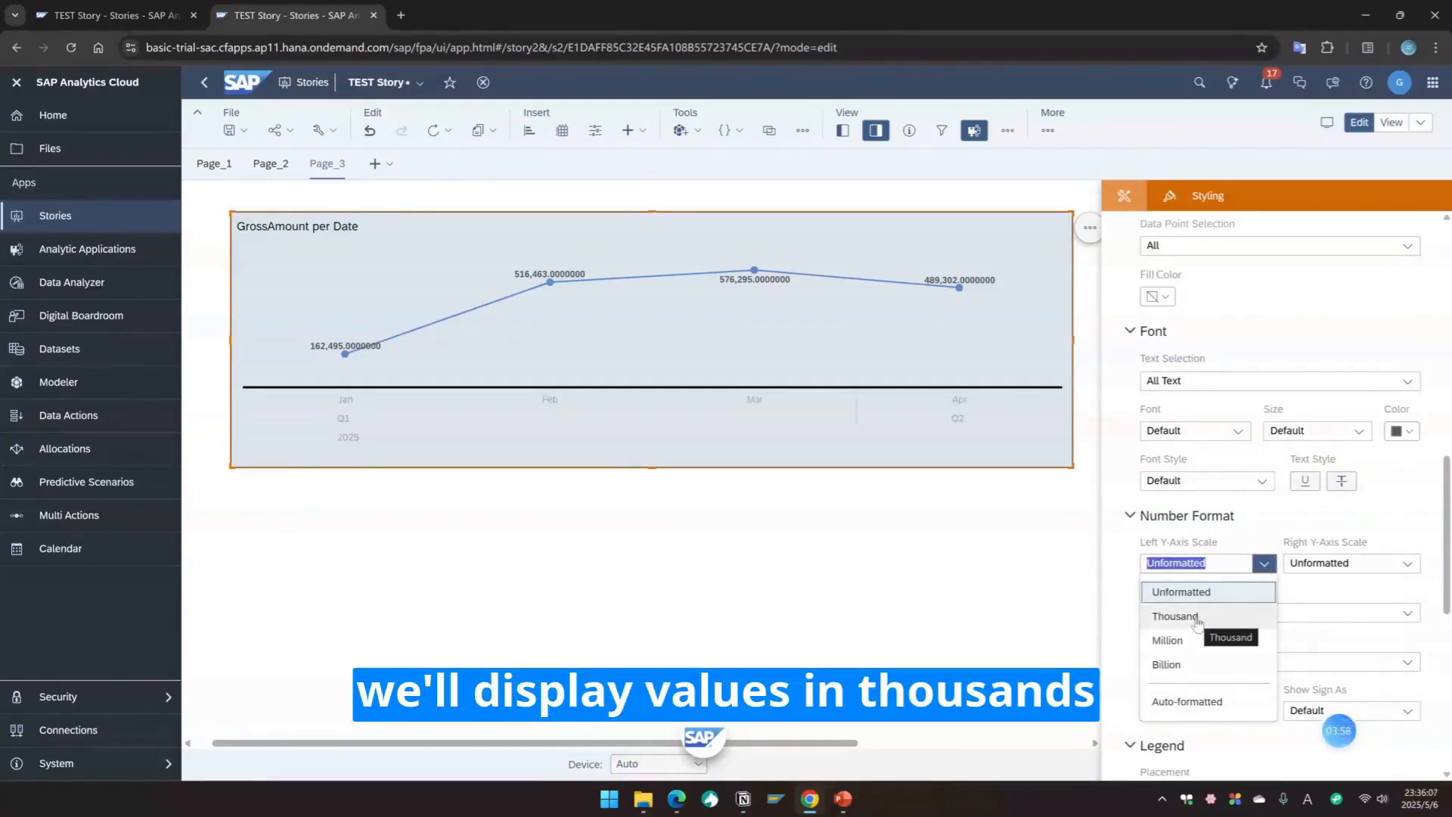
click(1197, 618)
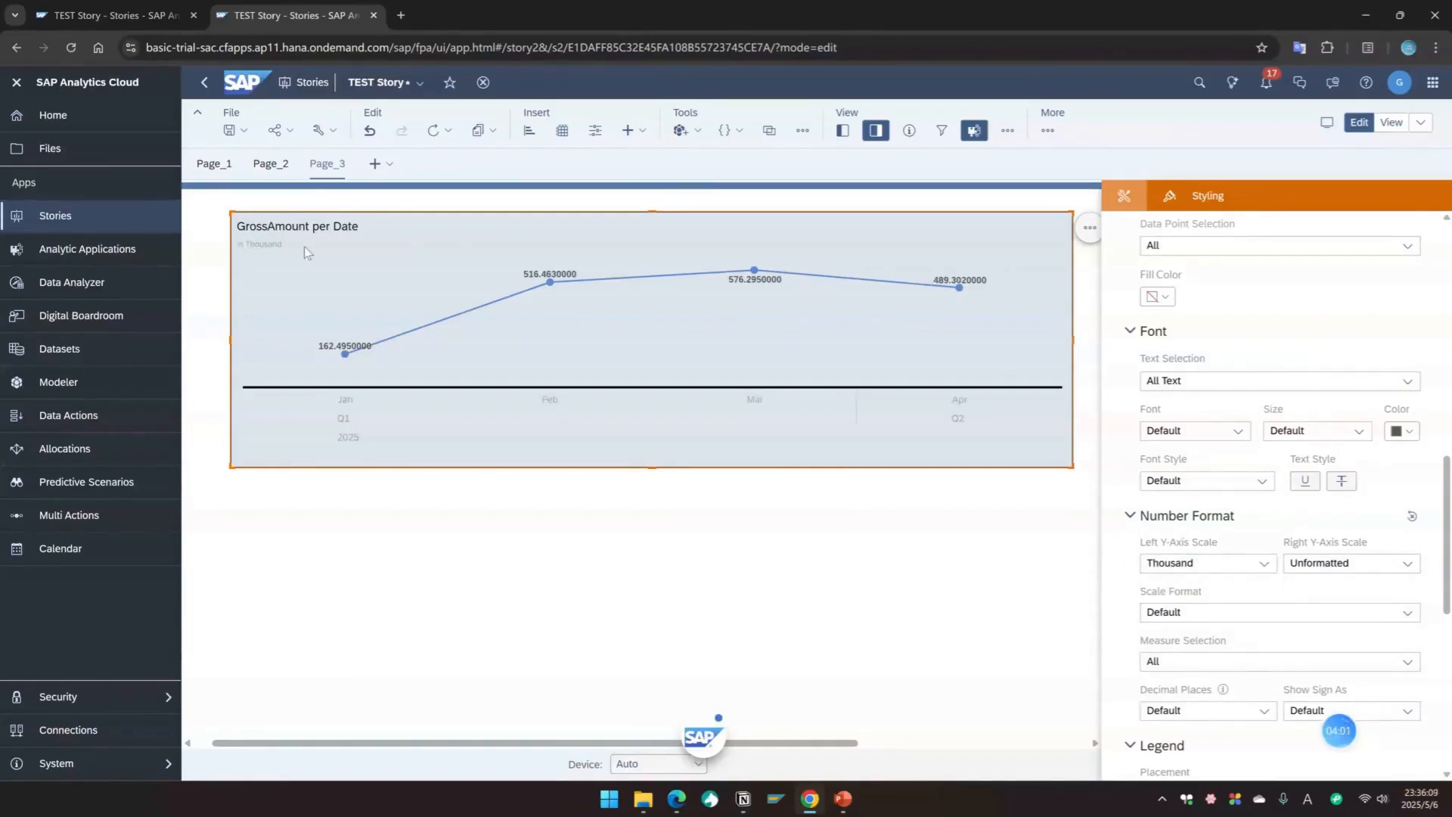
Step: Set the number format's decimal places to 2
scroll(1208, 609, down, 1)
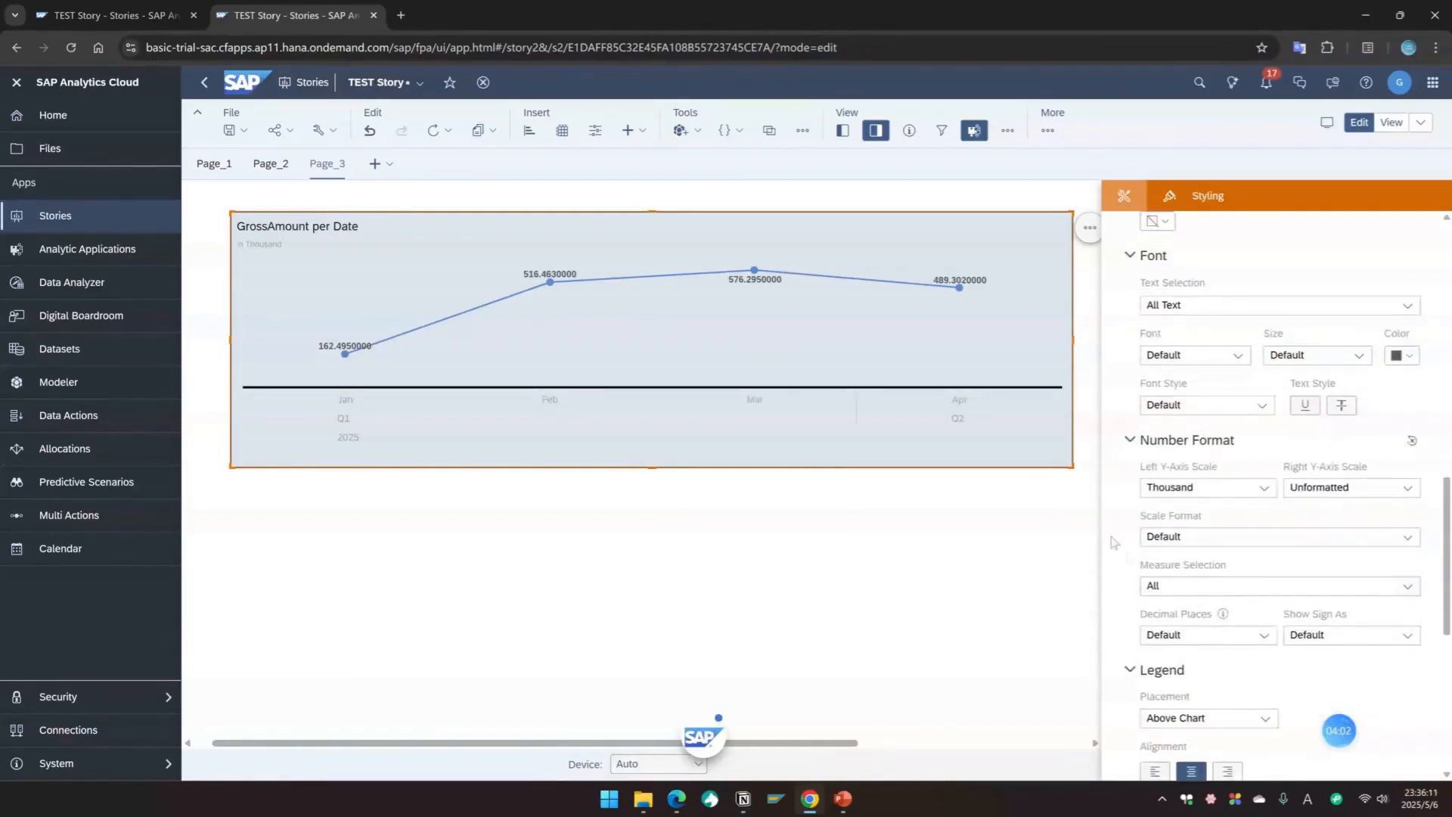
click(1157, 535)
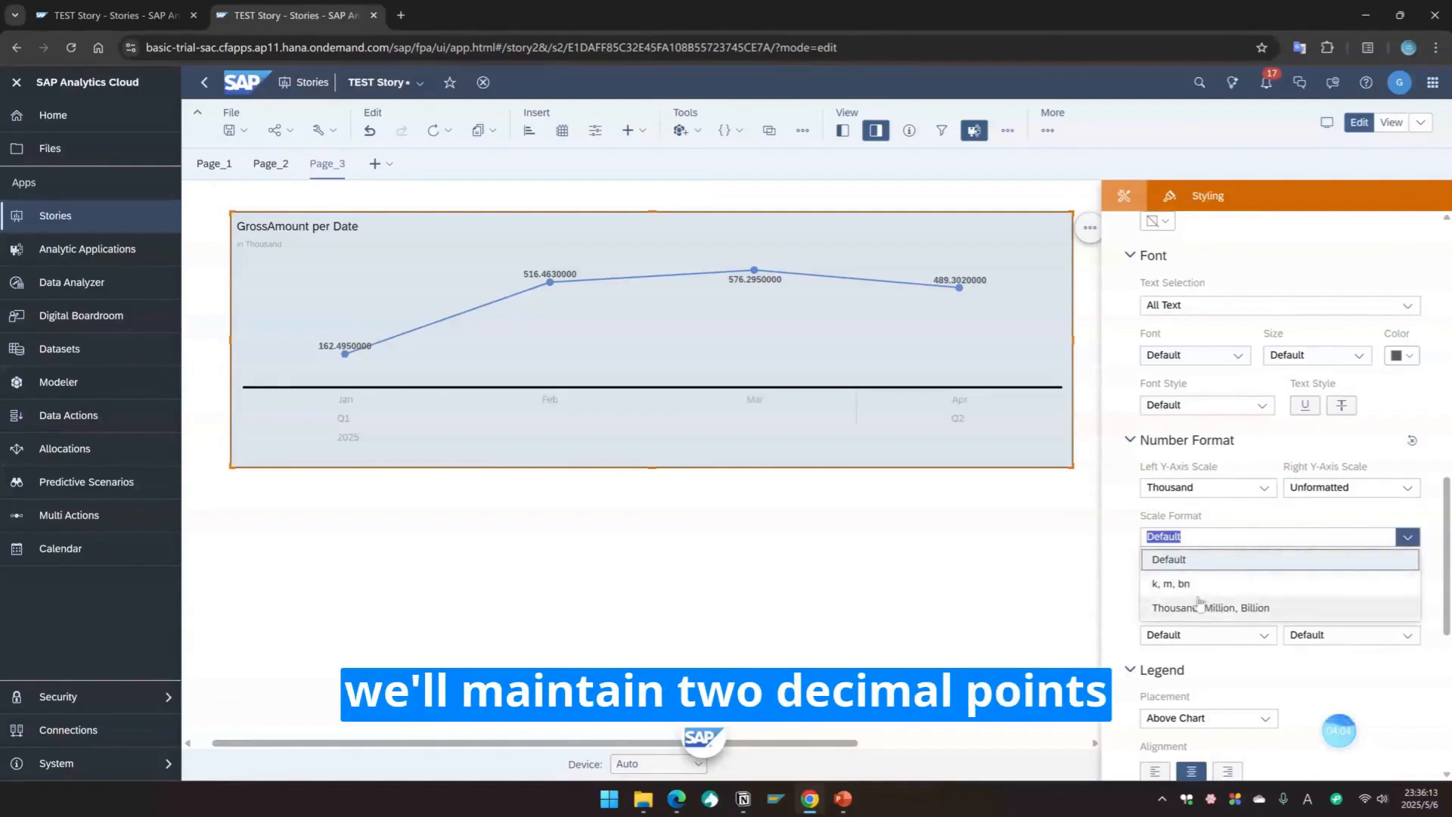
click(1409, 538)
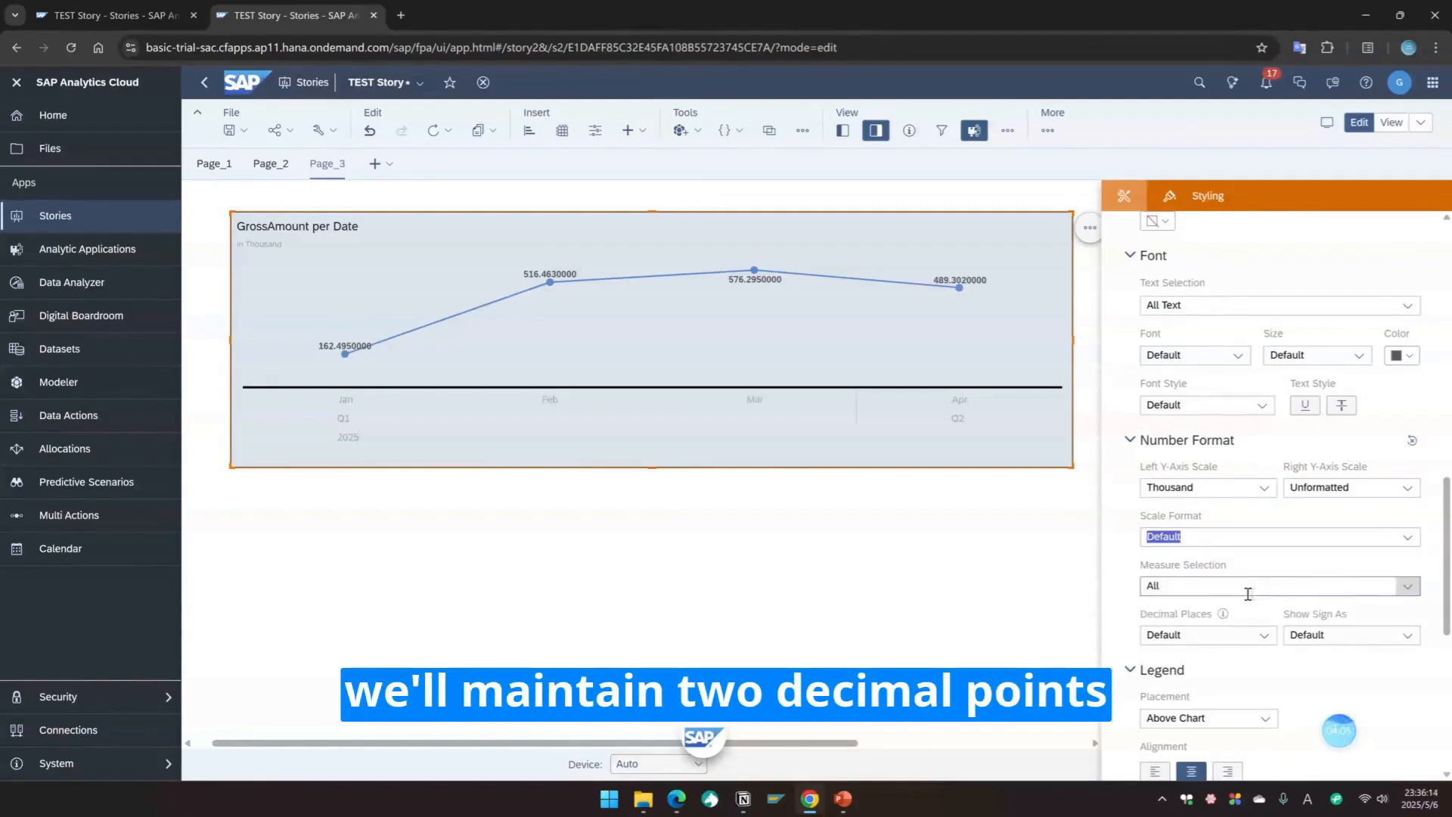
click(1263, 636)
click(1160, 469)
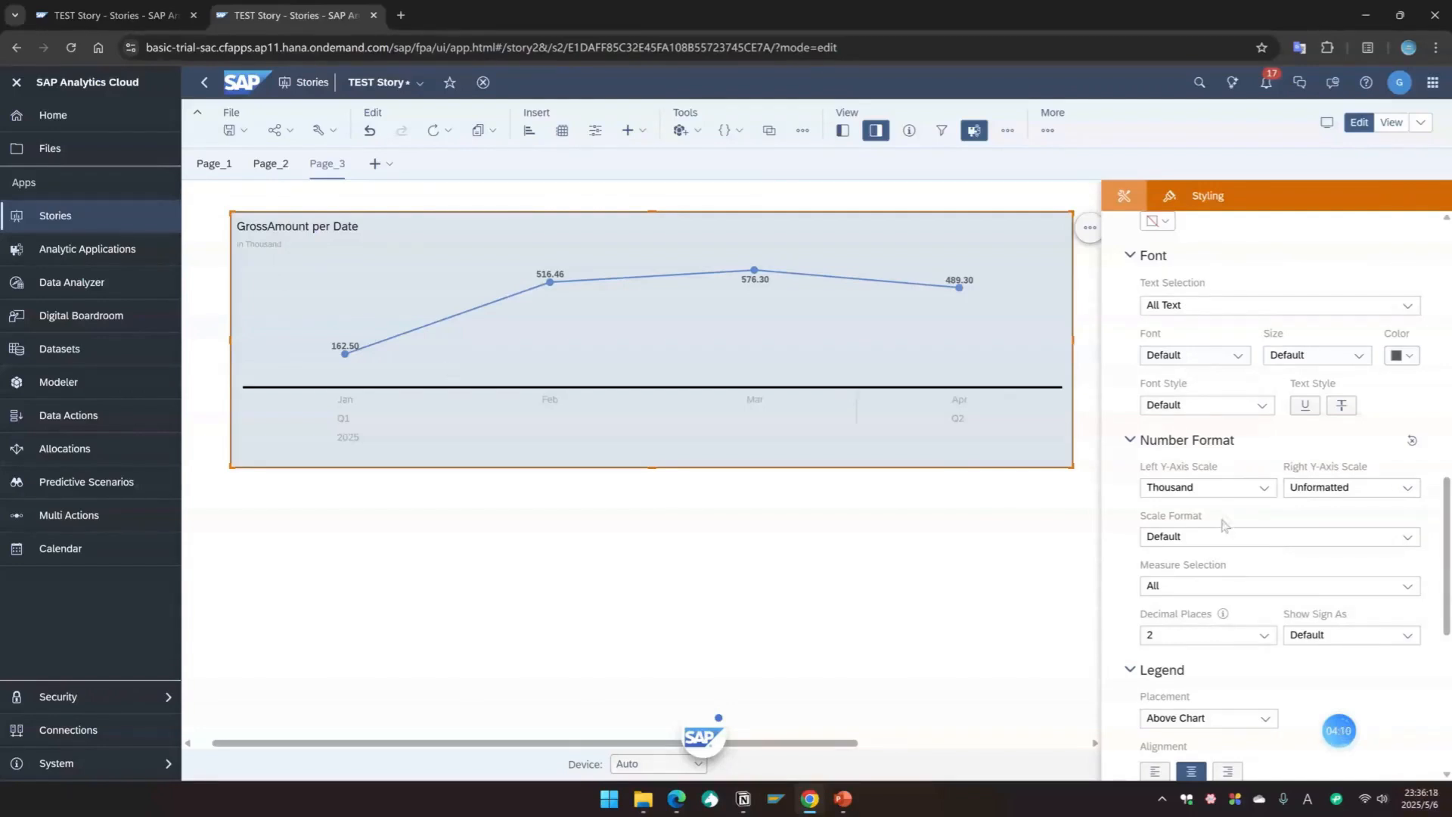
Step: Set the data label background color to a light blue
scroll(1225, 533, down, 1)
mouse_move(1221, 539)
scroll(1221, 540, down, 2)
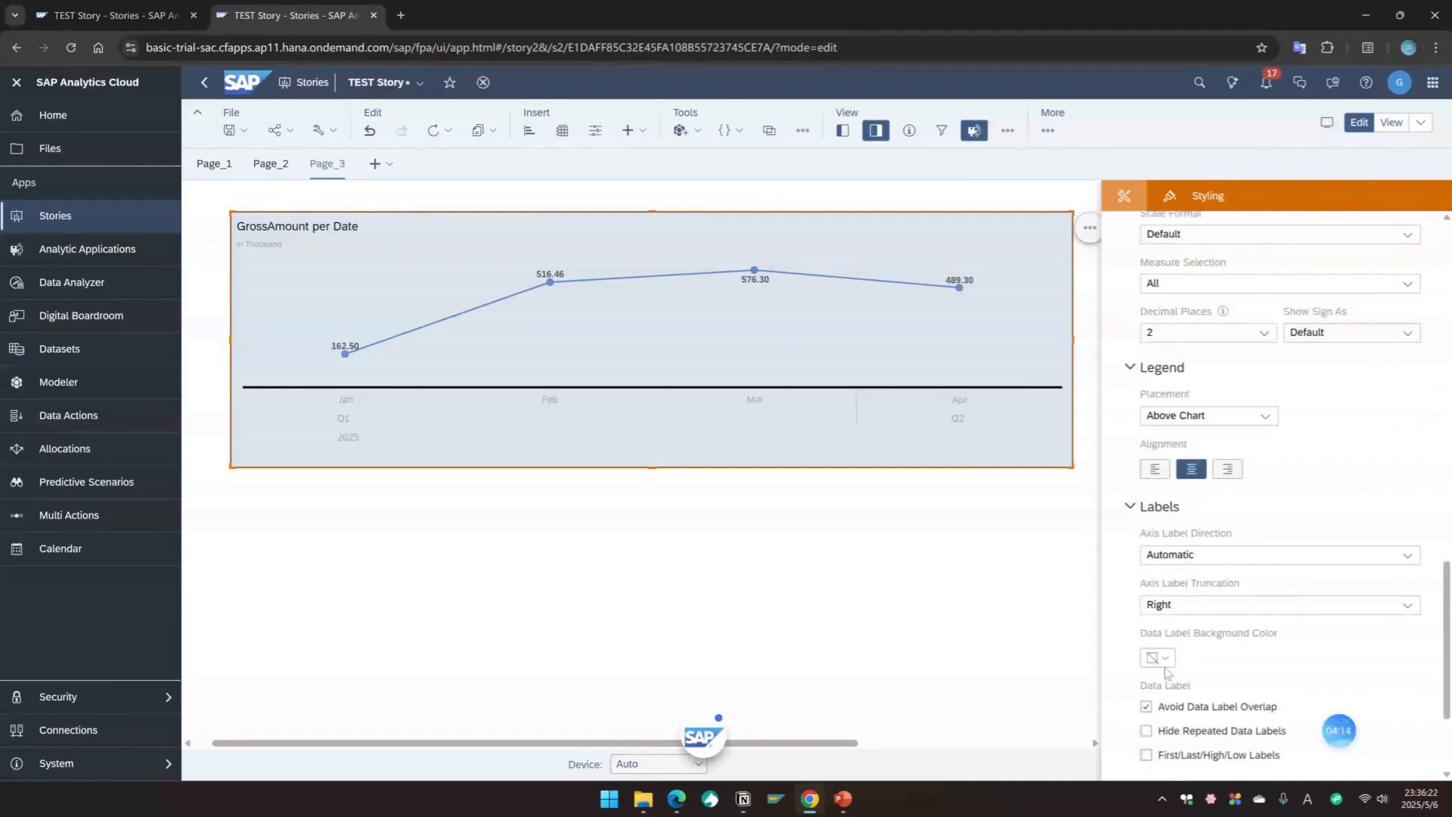
click(1157, 658)
click(1157, 206)
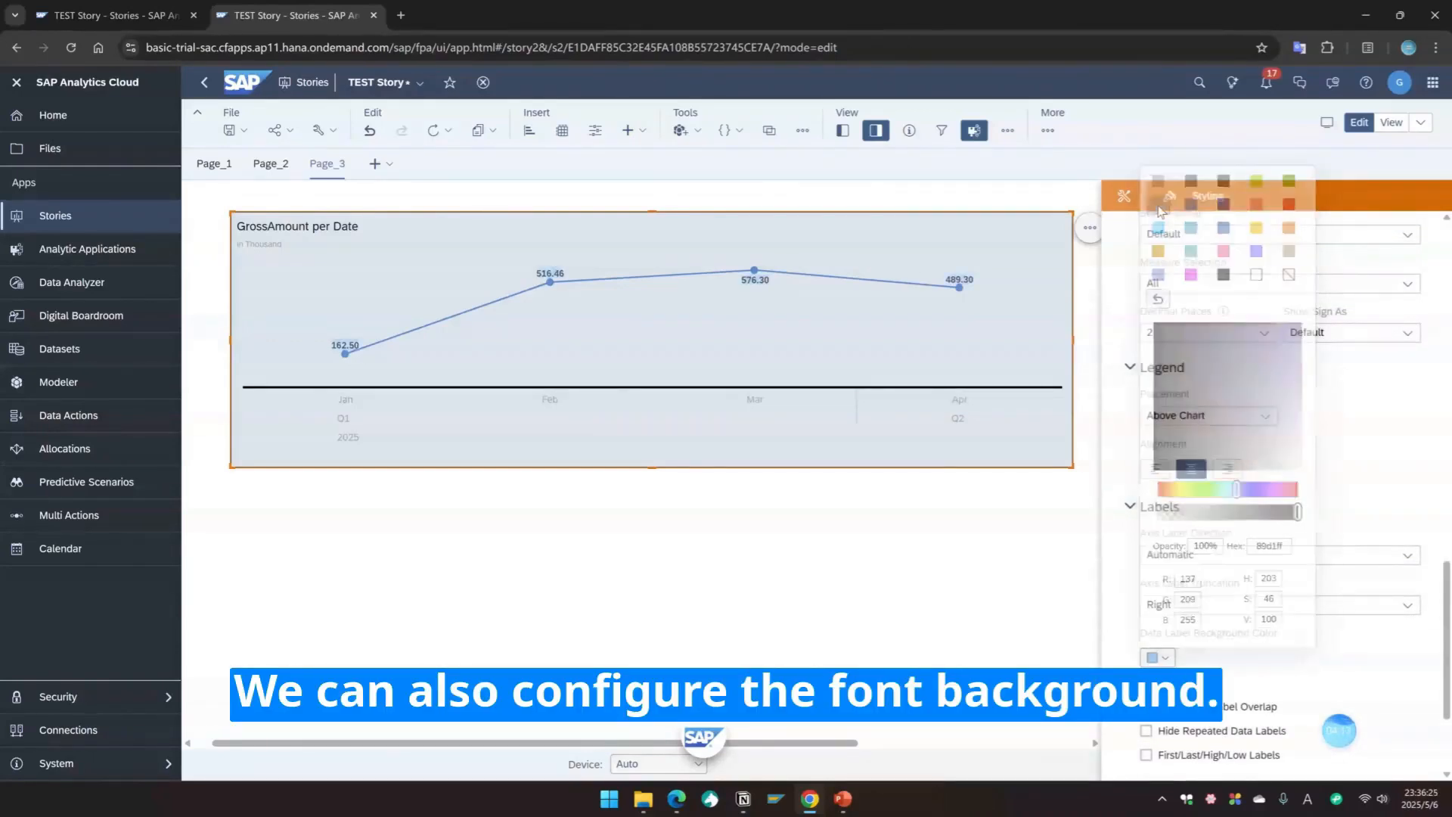
Step: Change the axis line color to purple and then back to black
scroll(1201, 639, down, 1)
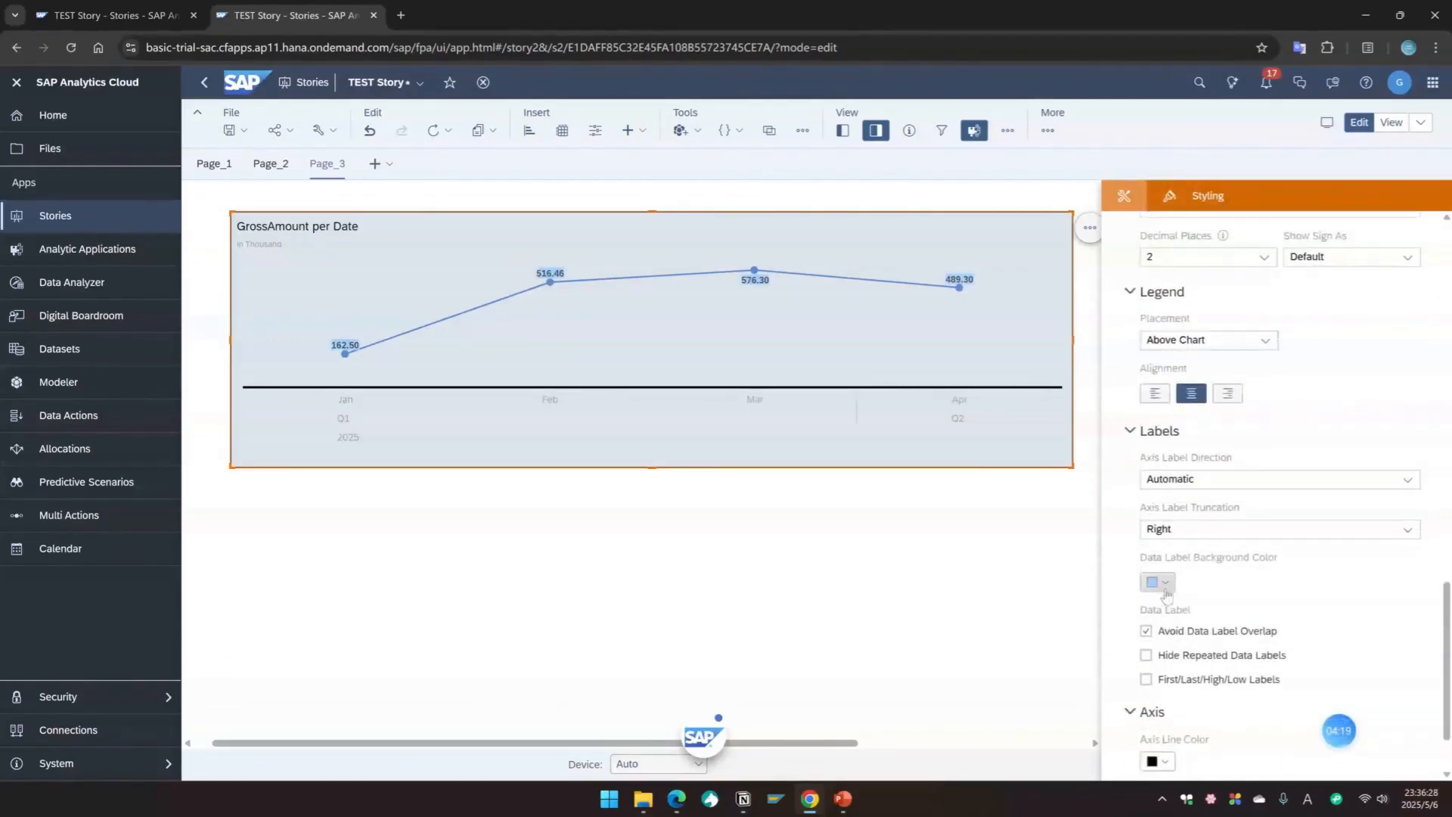
scroll(1241, 655, down, 2)
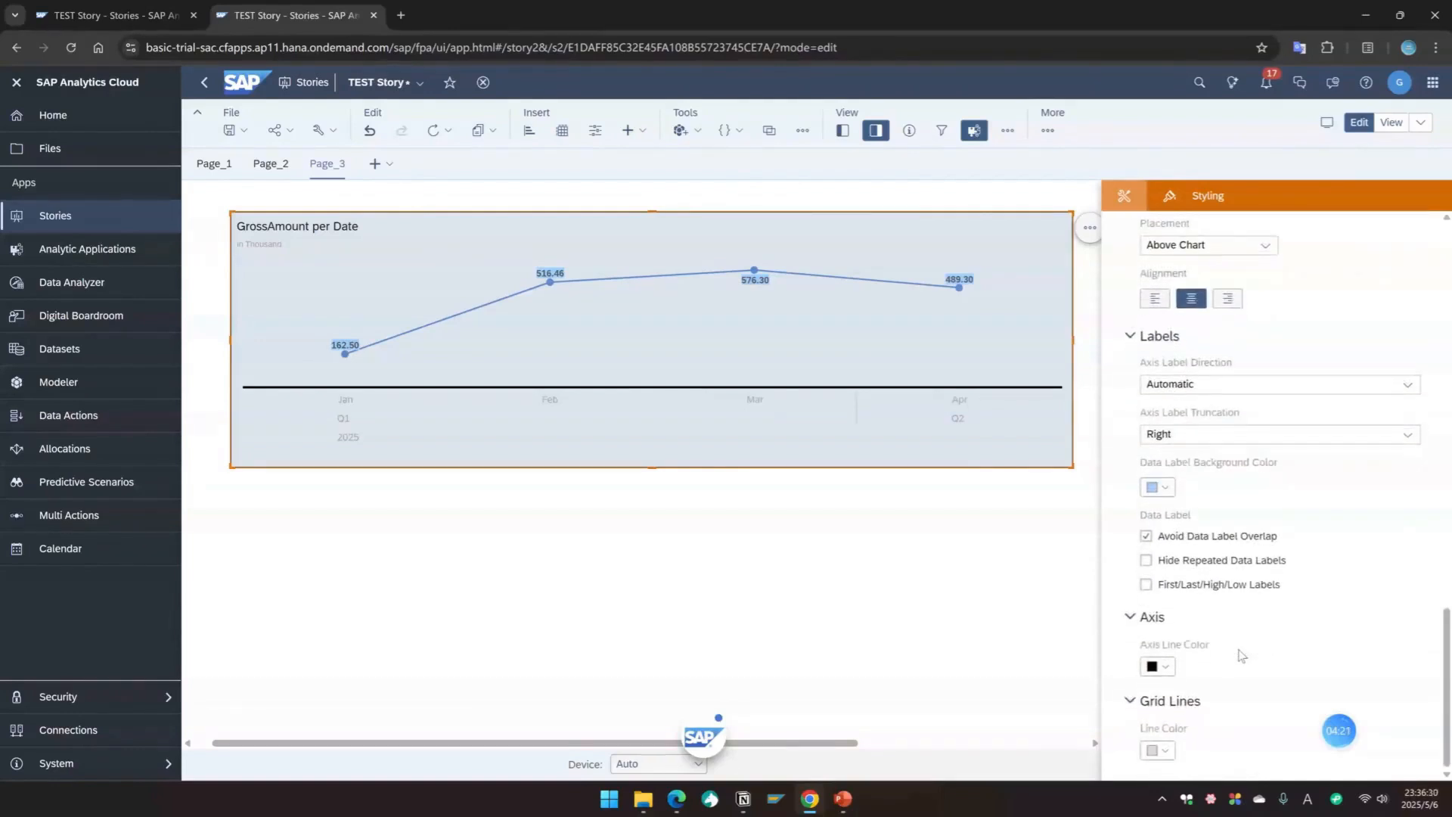
click(1165, 666)
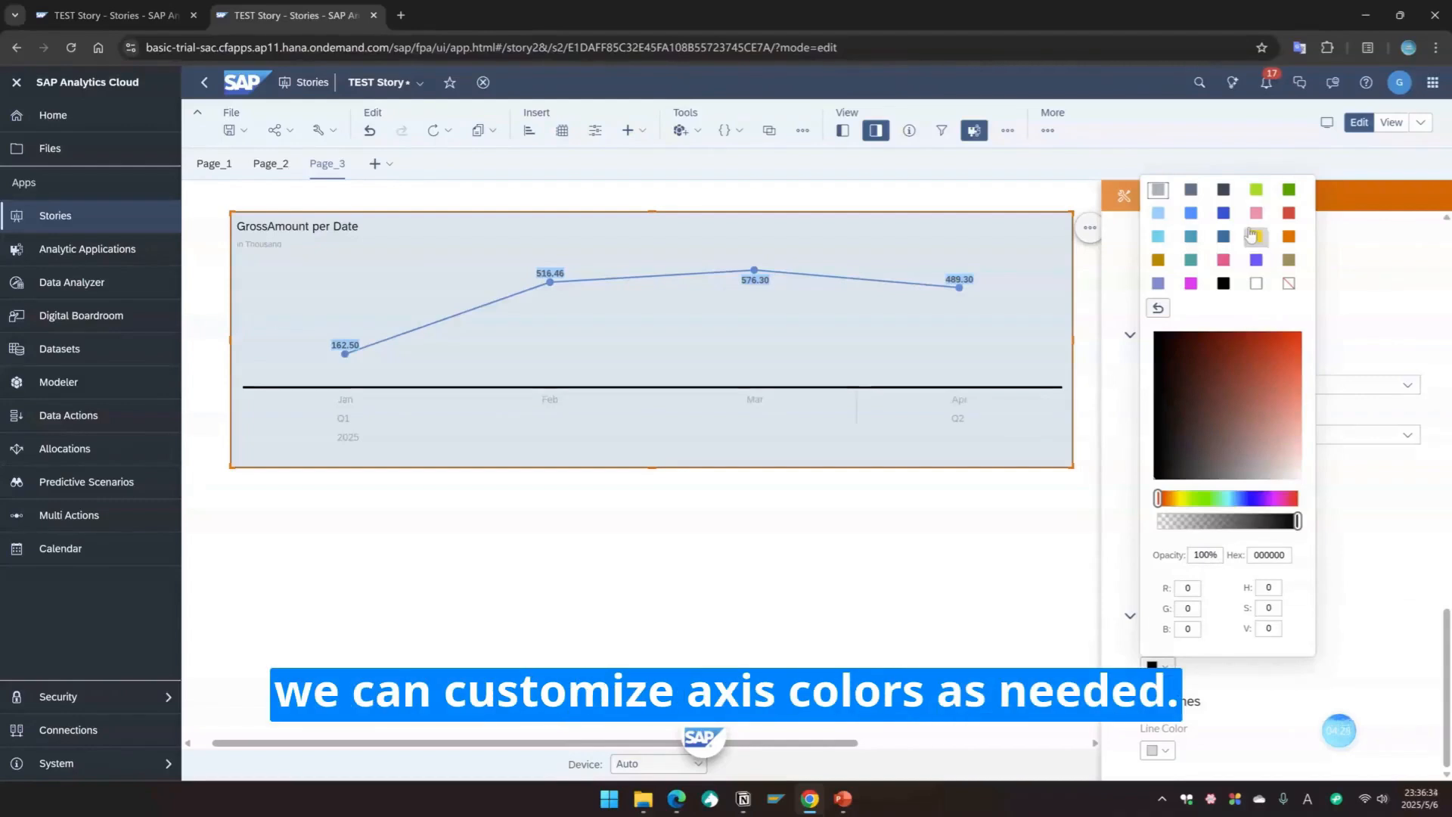
click(1256, 260)
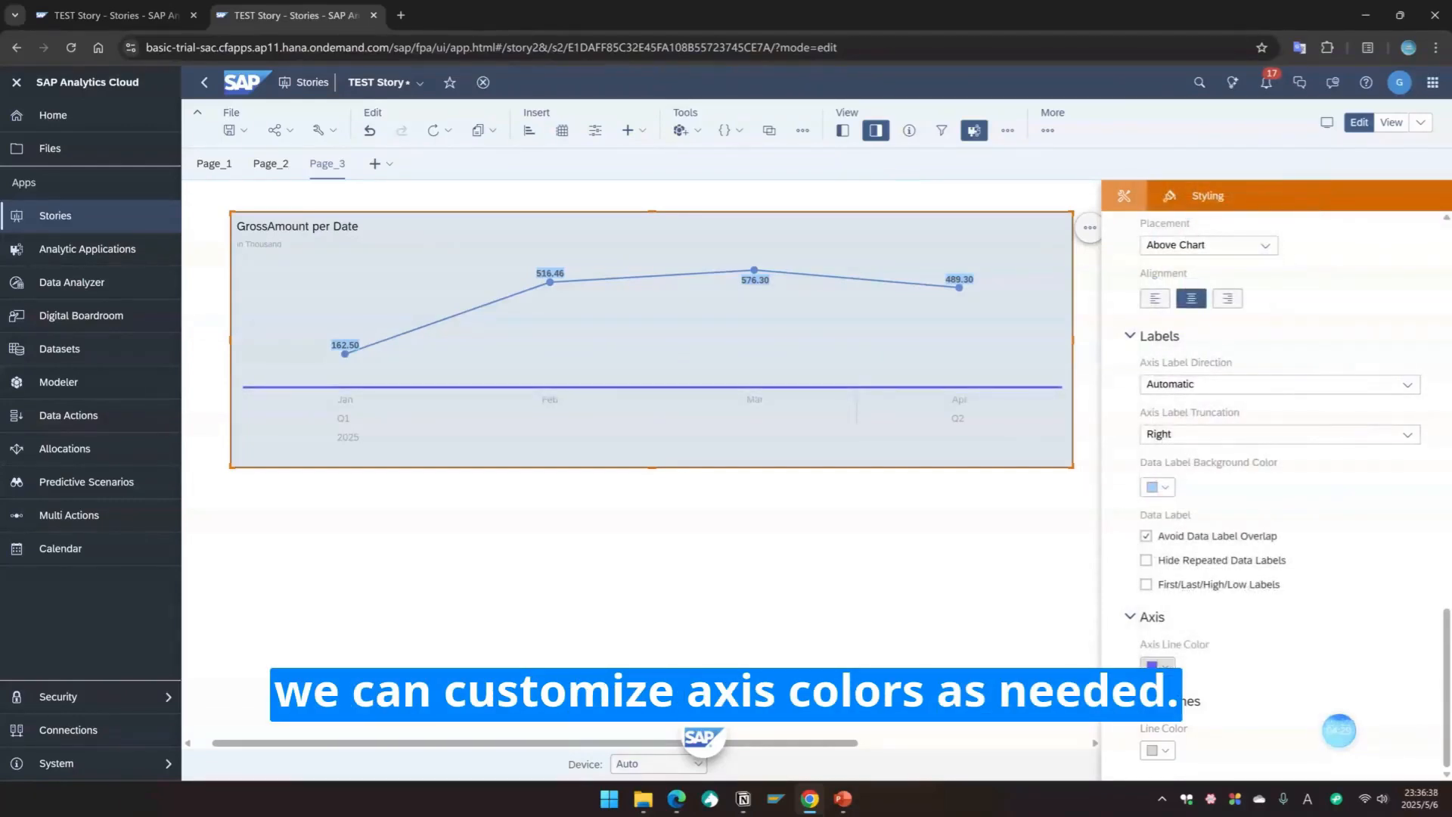
click(1156, 667)
click(1223, 283)
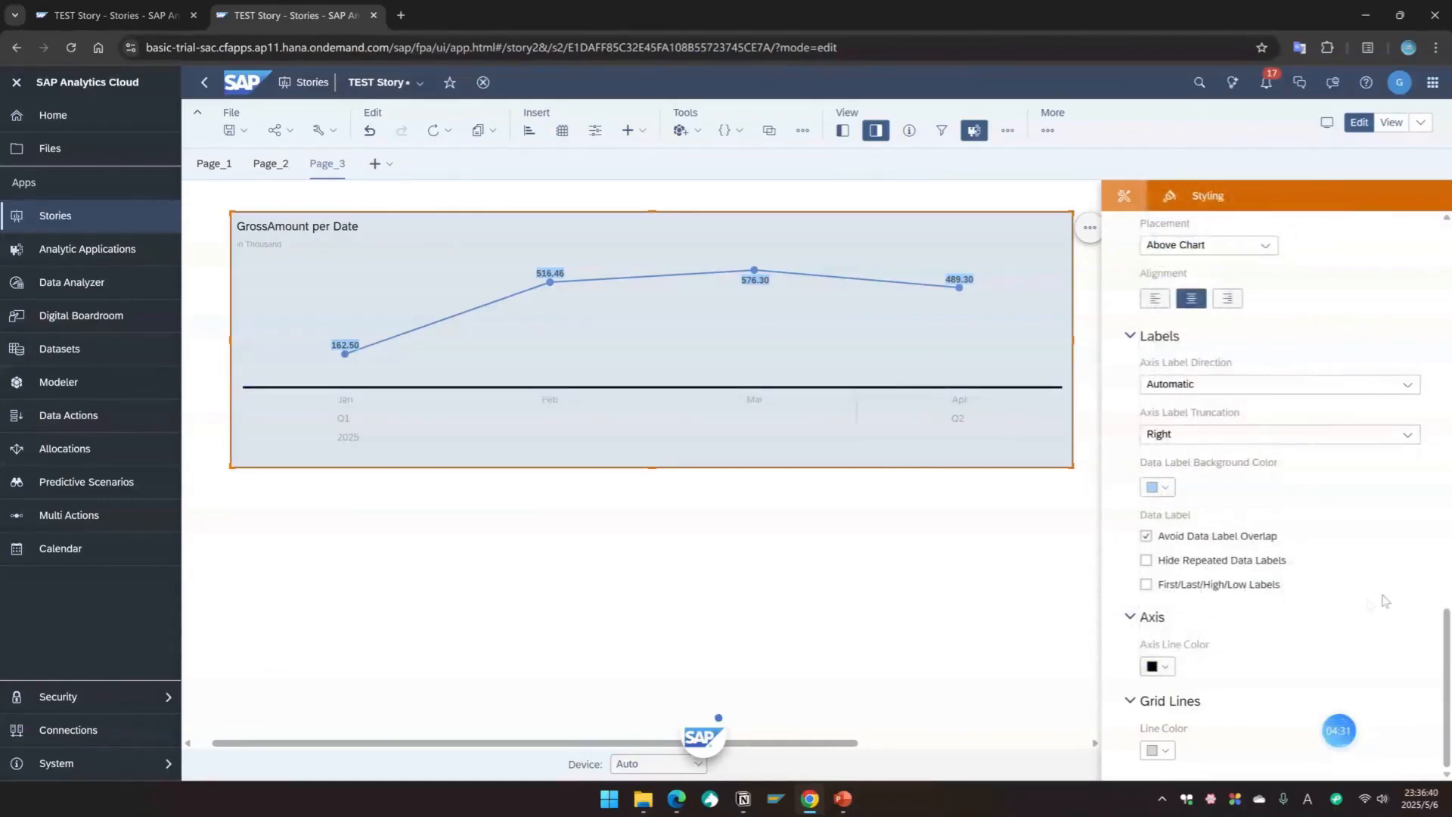
Step: Add Prodcut info as the chart's color dimension and then remove it again
scroll(1385, 599, up, 4)
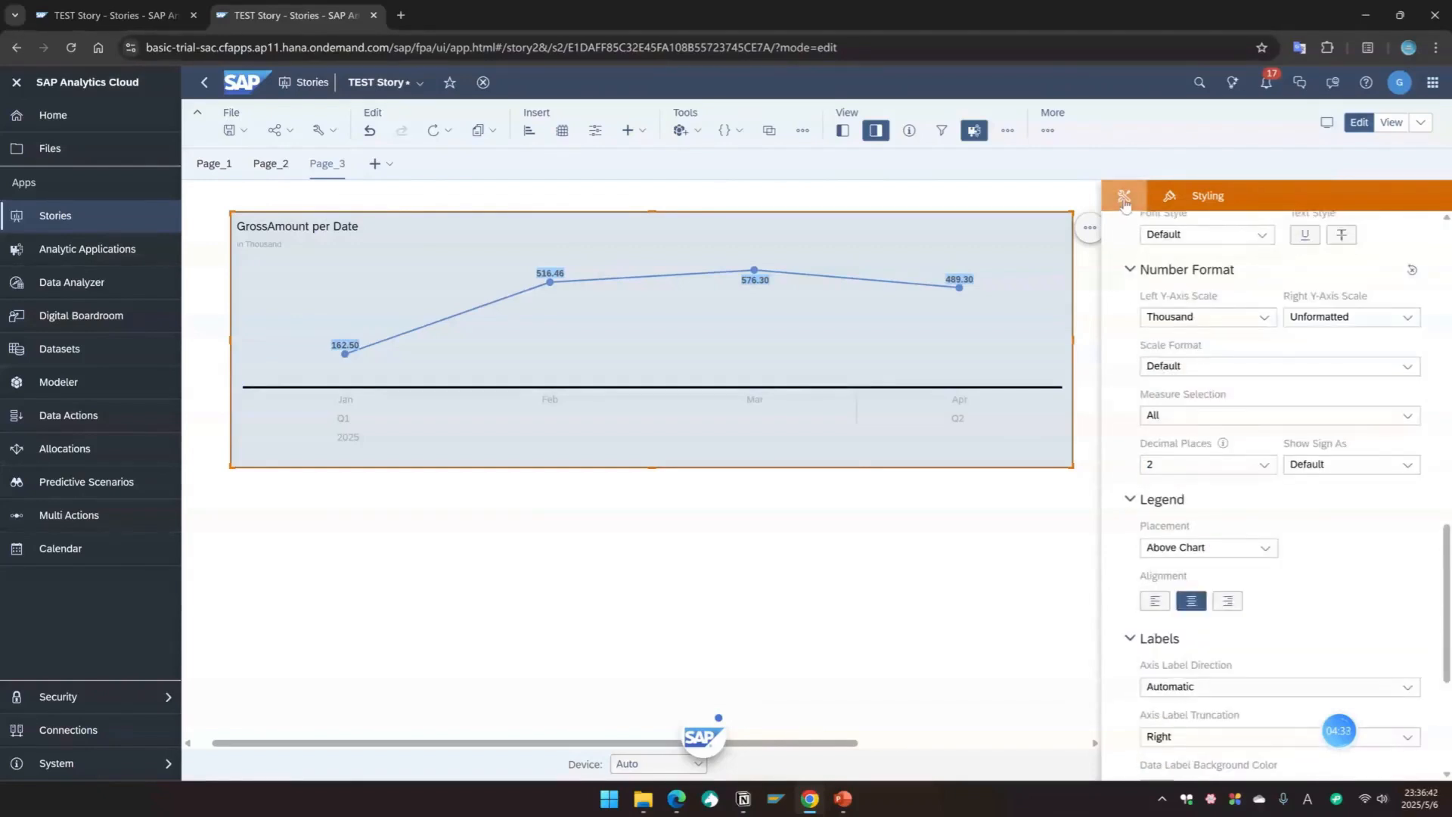
click(1124, 198)
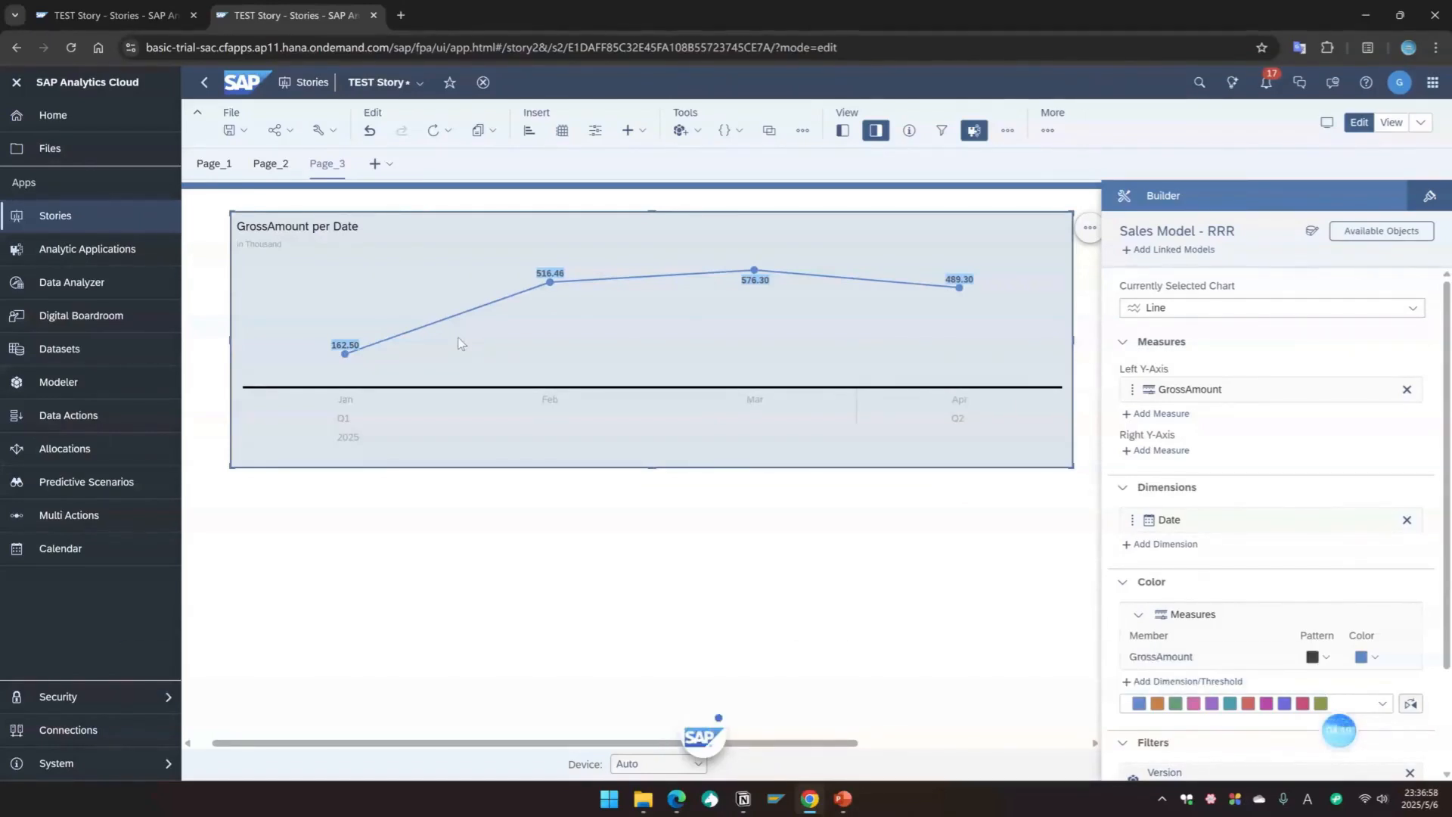
scroll(1138, 574, down, 2)
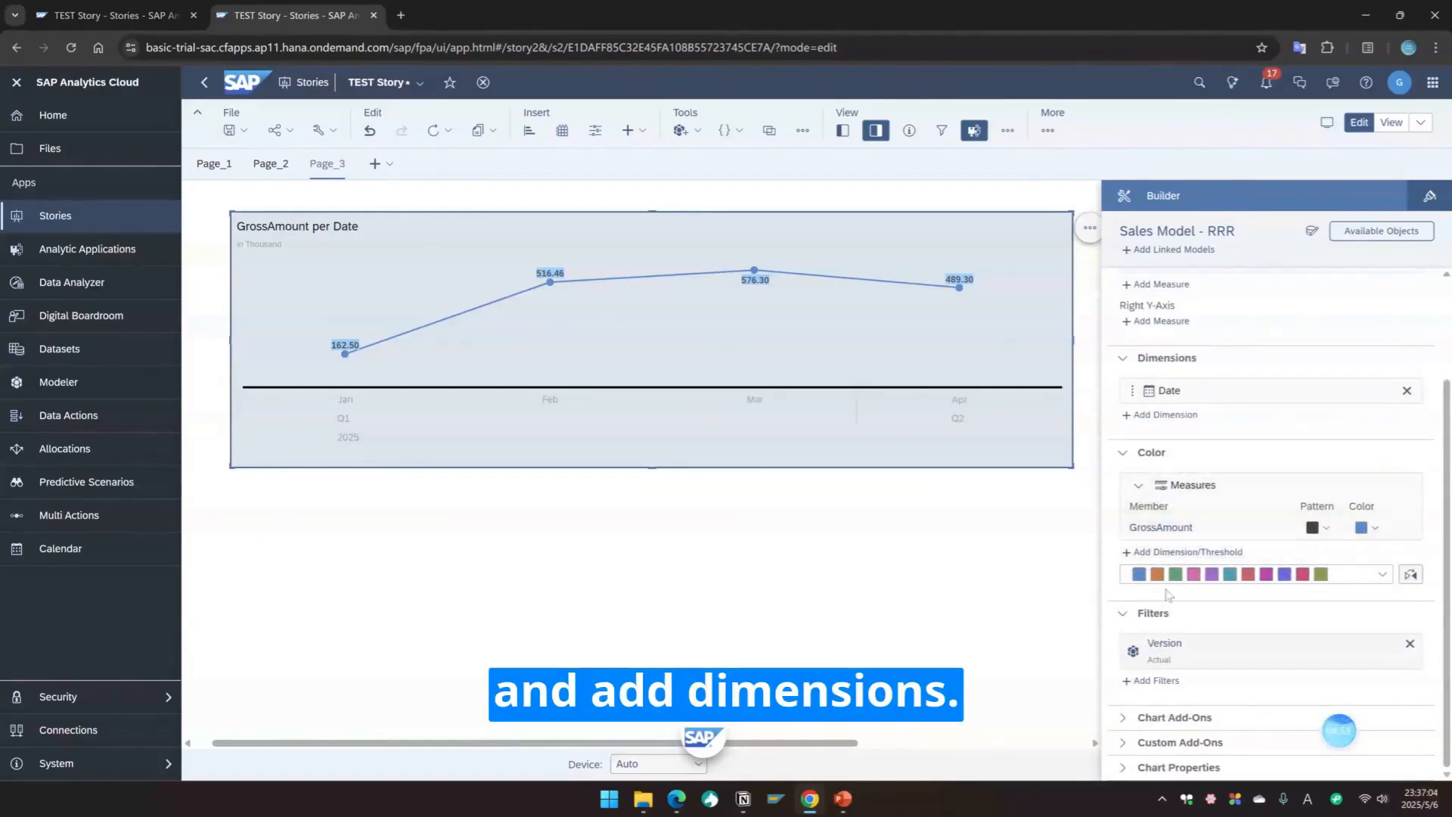
click(1185, 551)
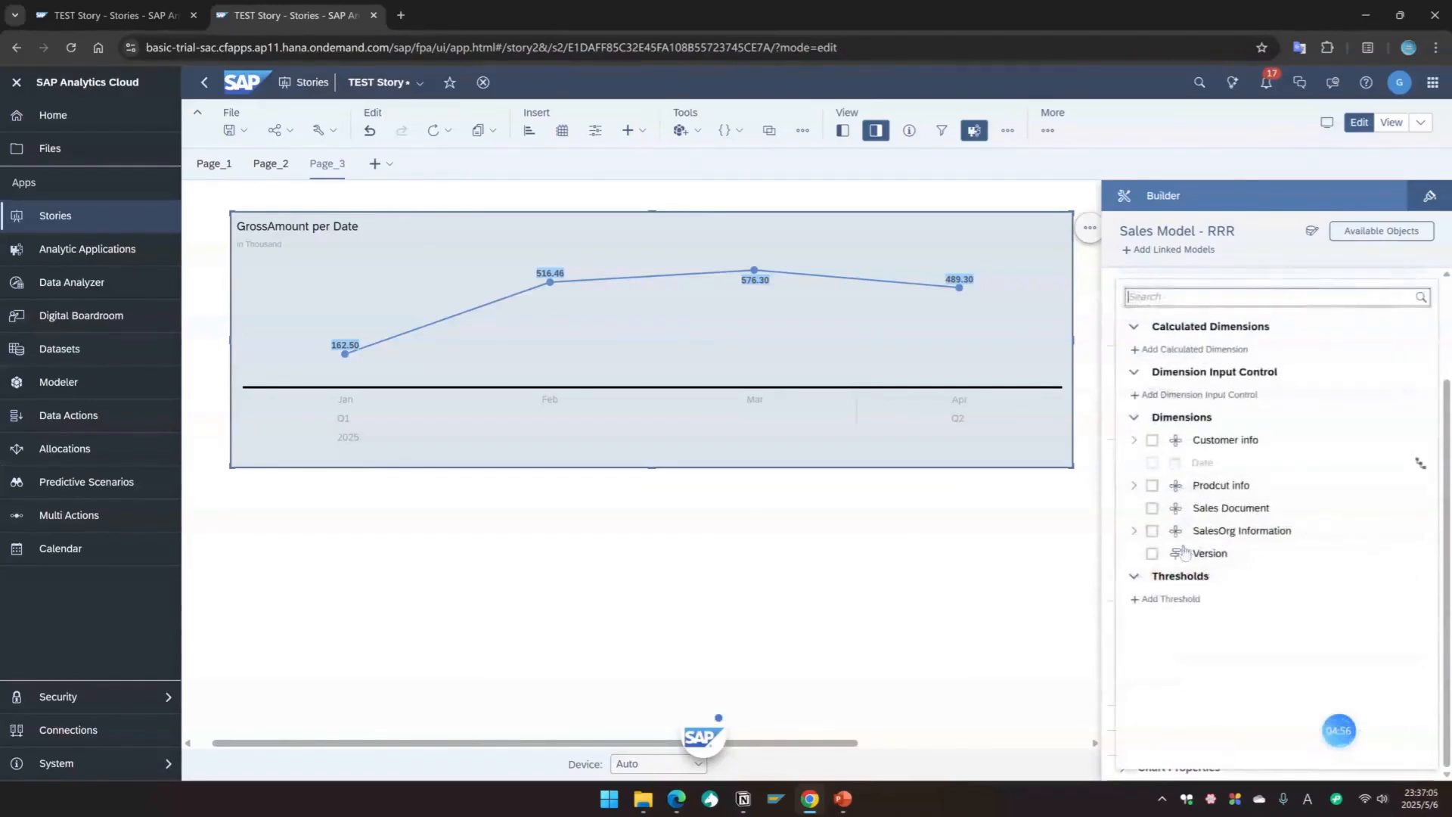
click(1152, 485)
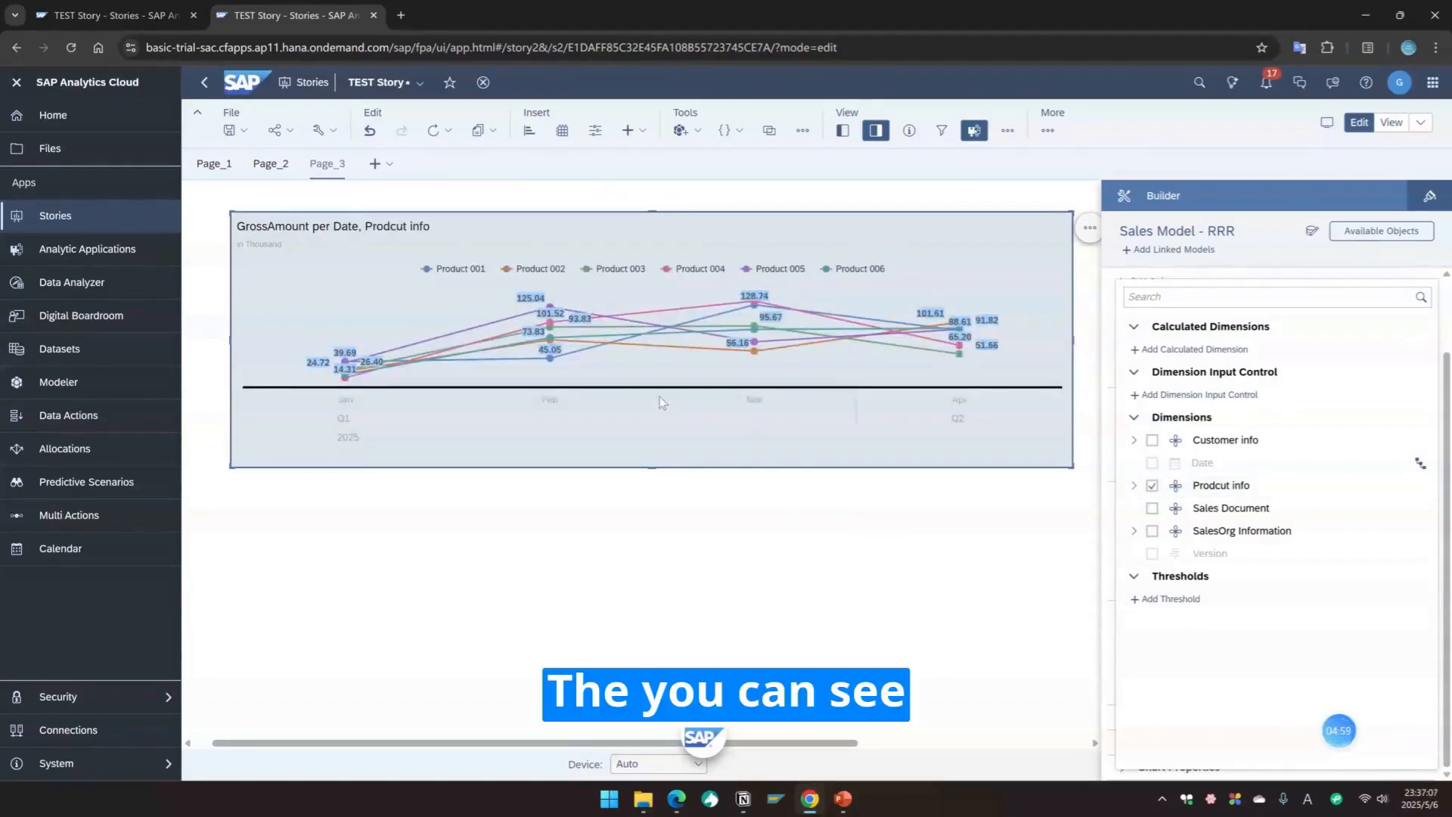
click(659, 396)
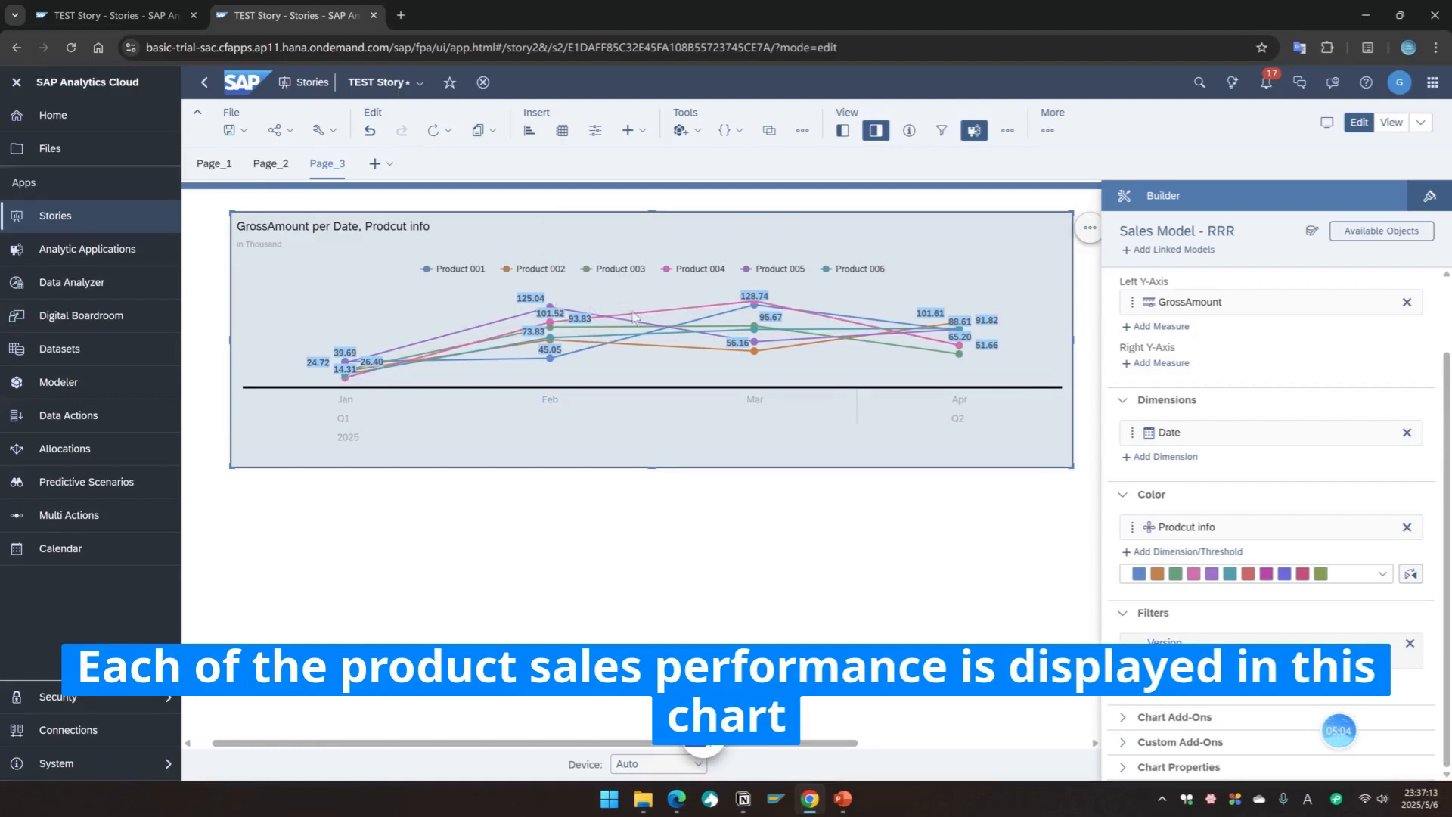
click(1406, 528)
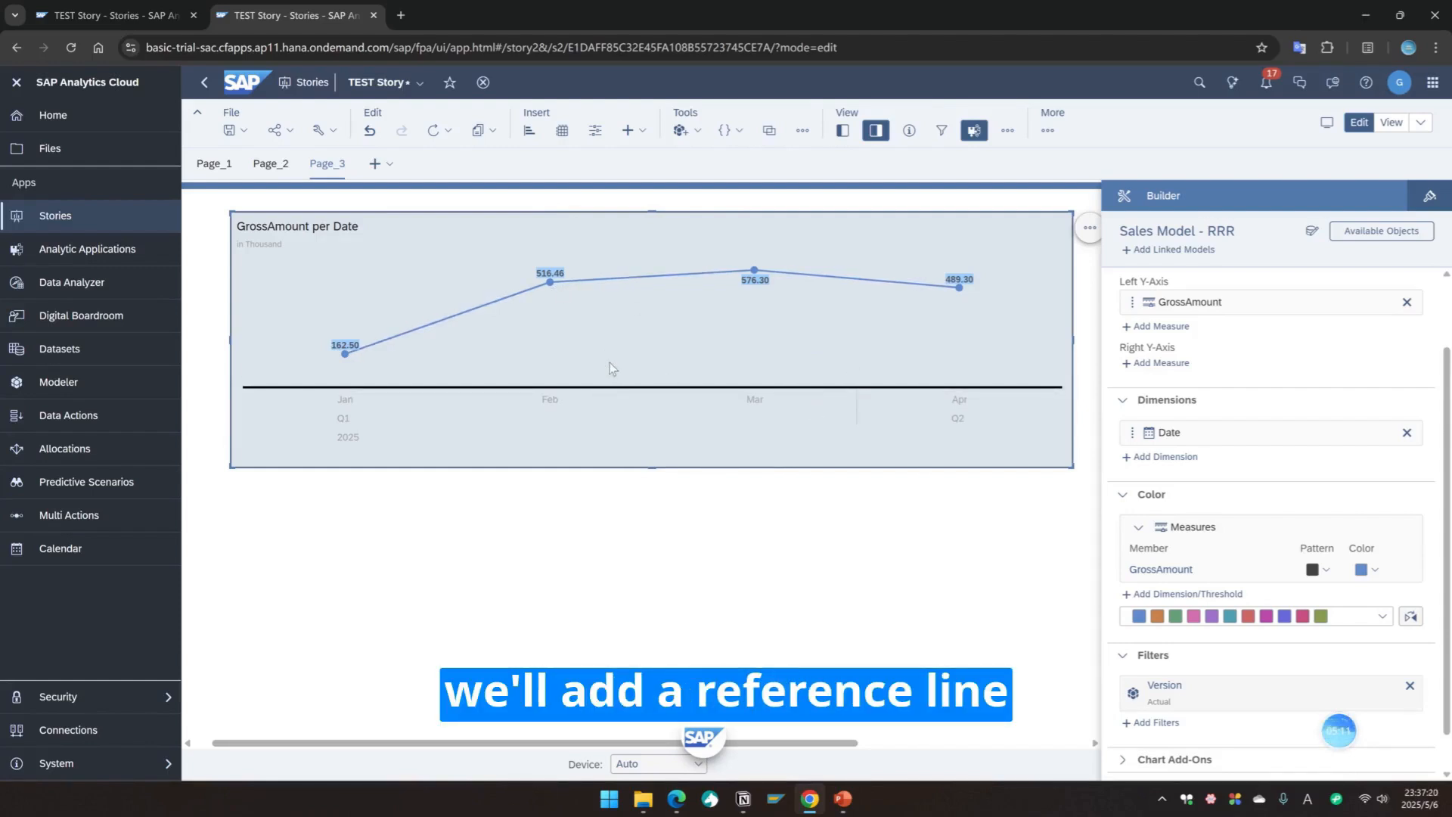
Step: Add a dynamic reference line on the left Y-axis for GrossAmount using the Average aggregation
scroll(1270, 545, down, 1)
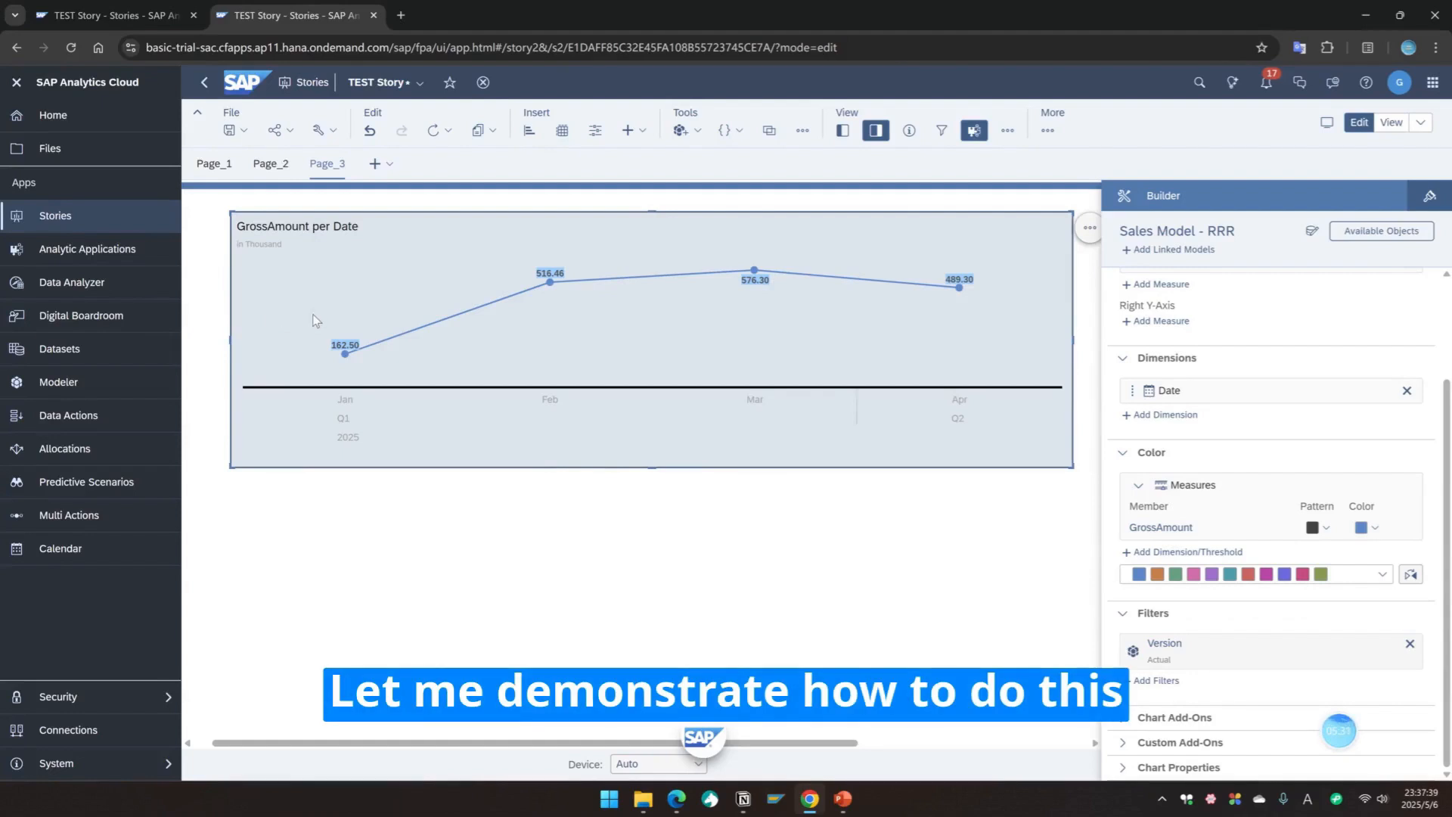
click(1122, 716)
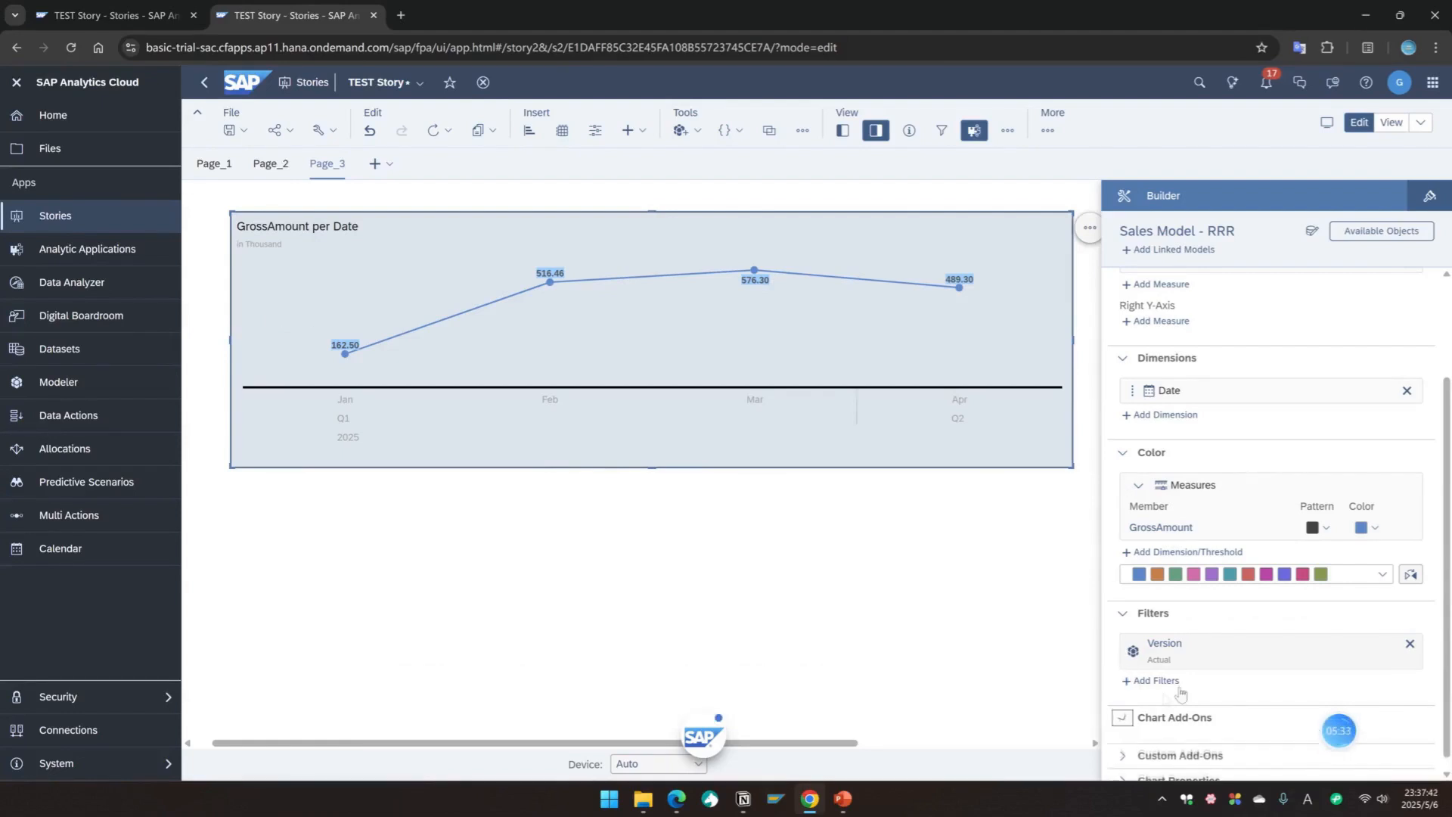
scroll(1285, 684, down, 1)
click(1316, 716)
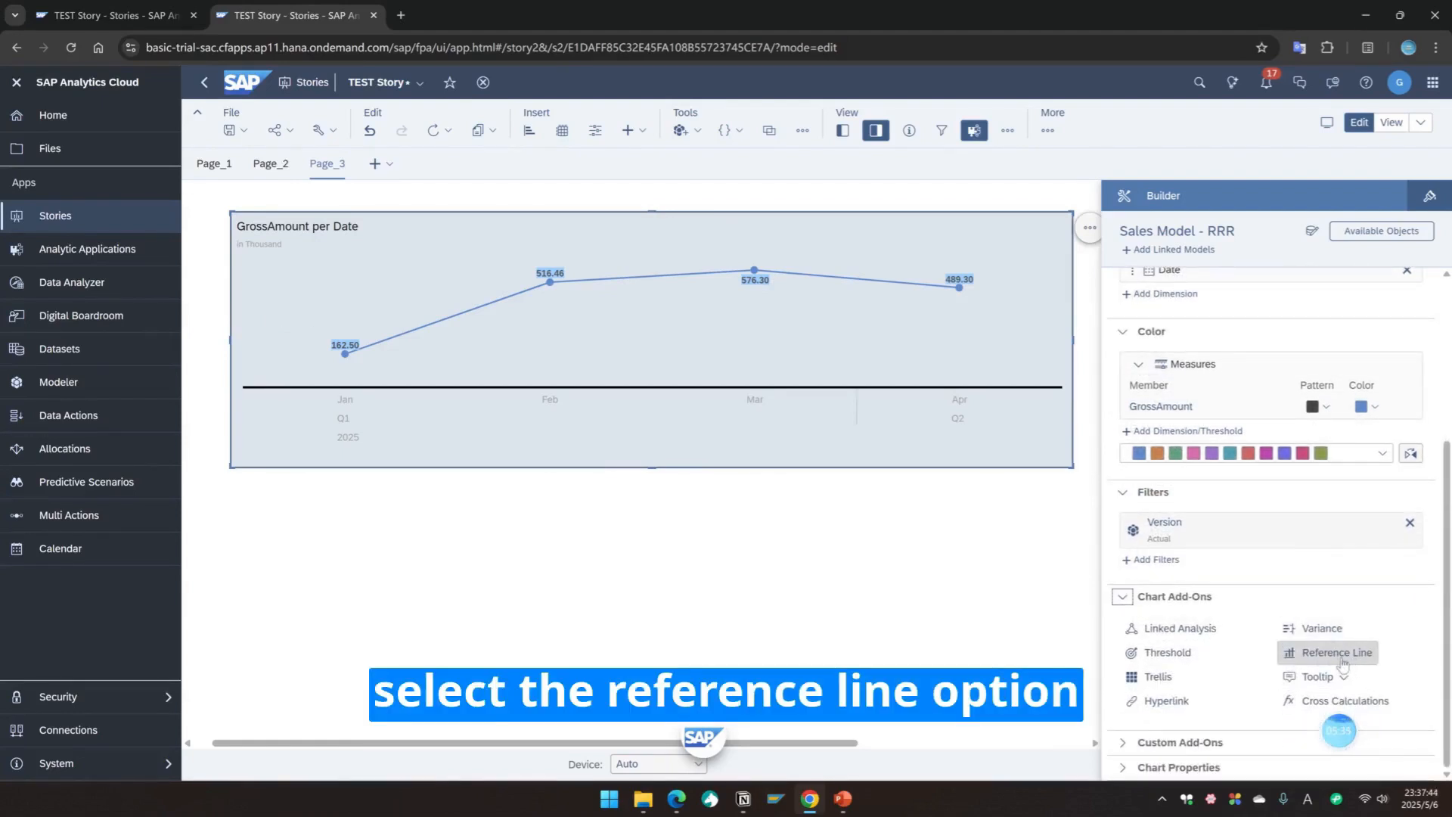
click(1175, 624)
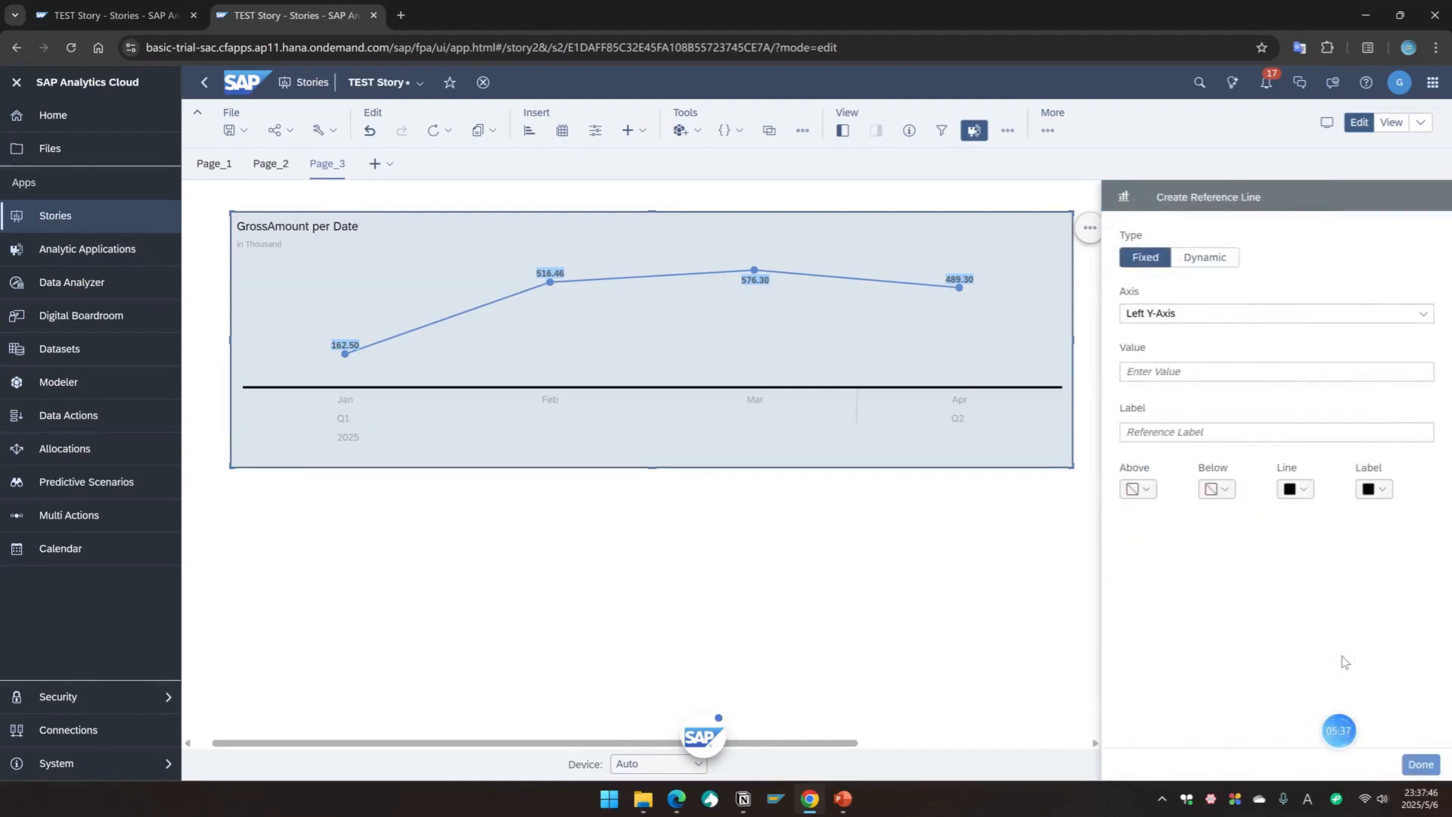
click(1198, 261)
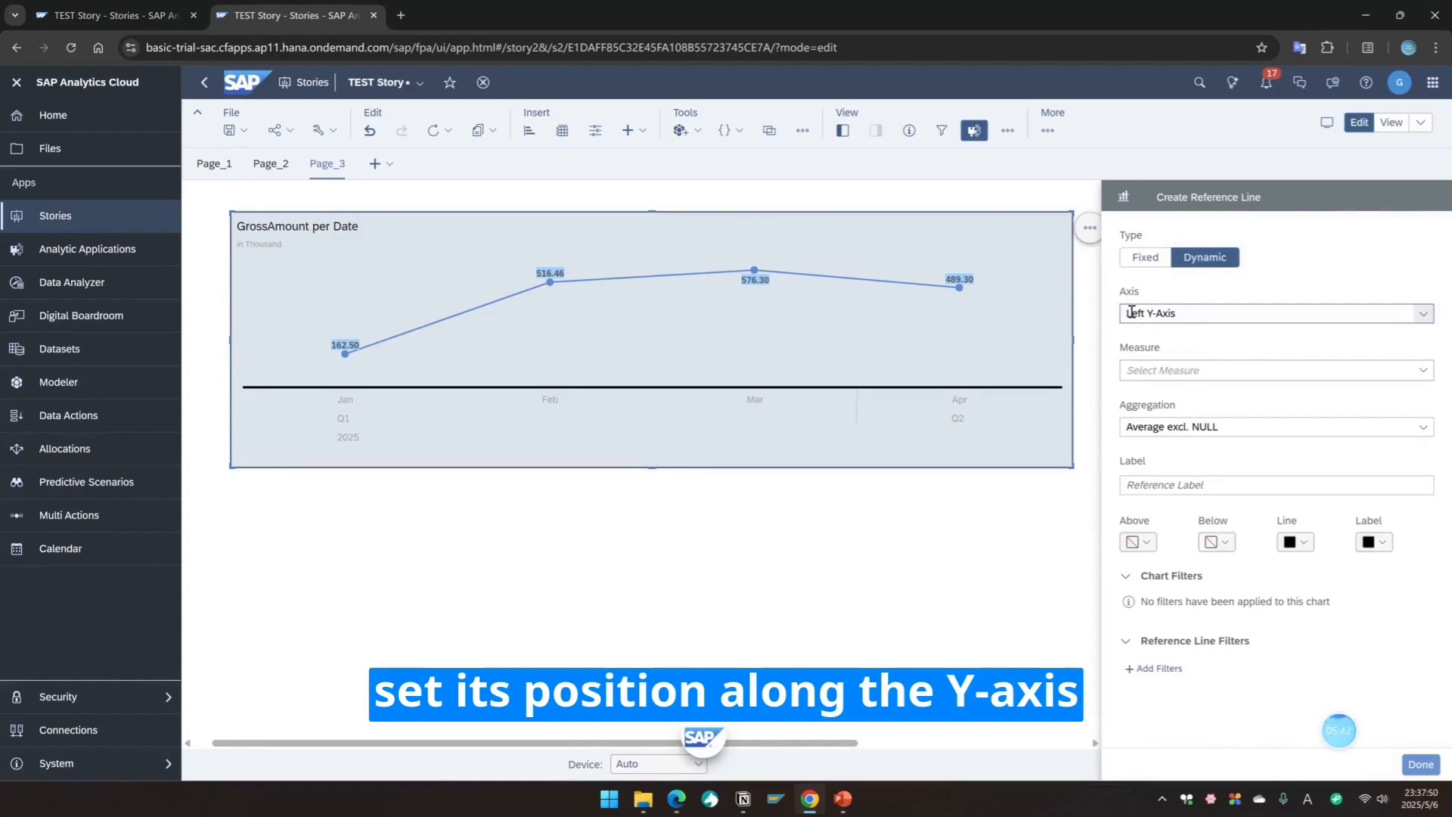
click(1142, 370)
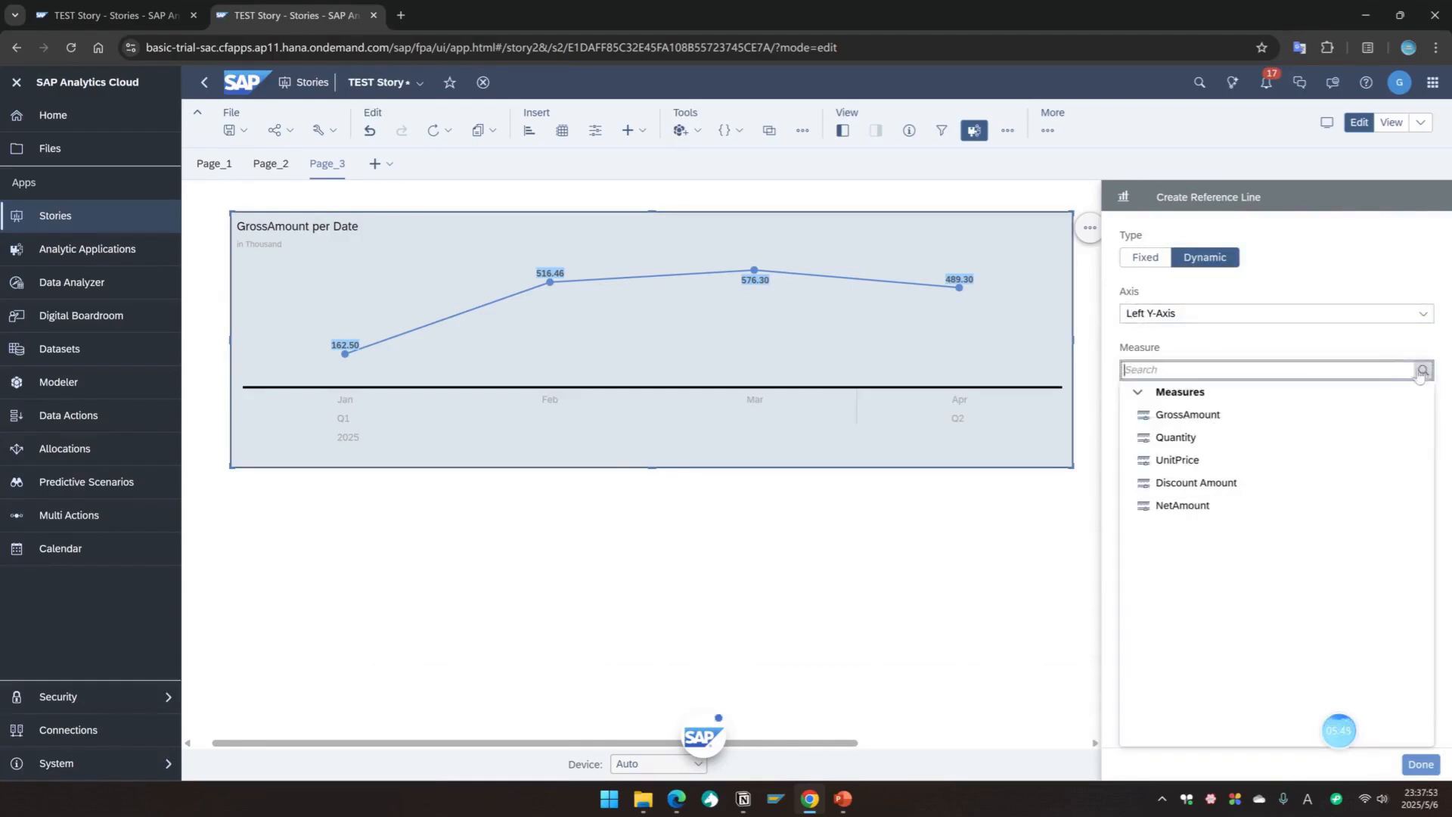
click(1160, 420)
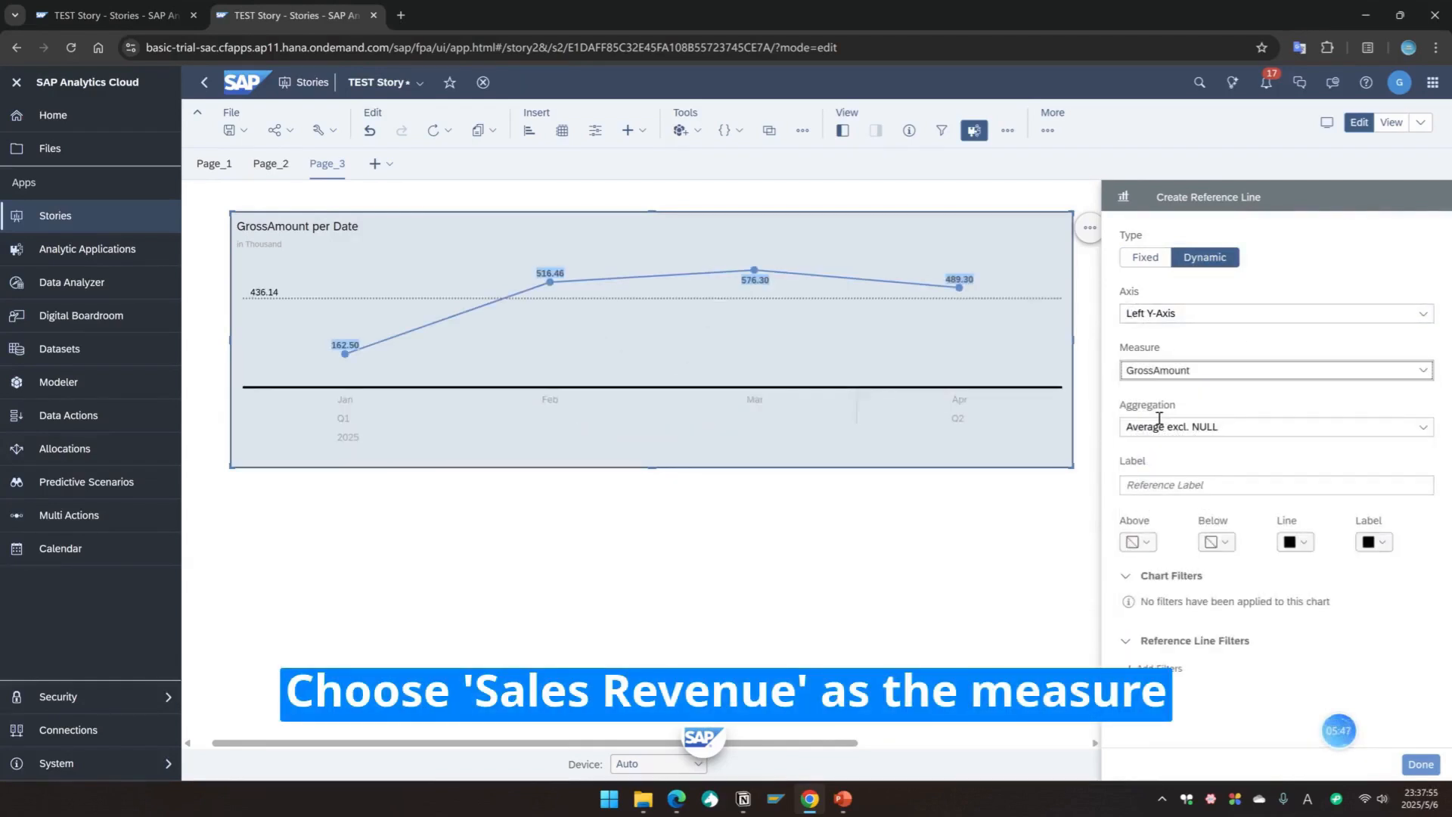
click(1421, 428)
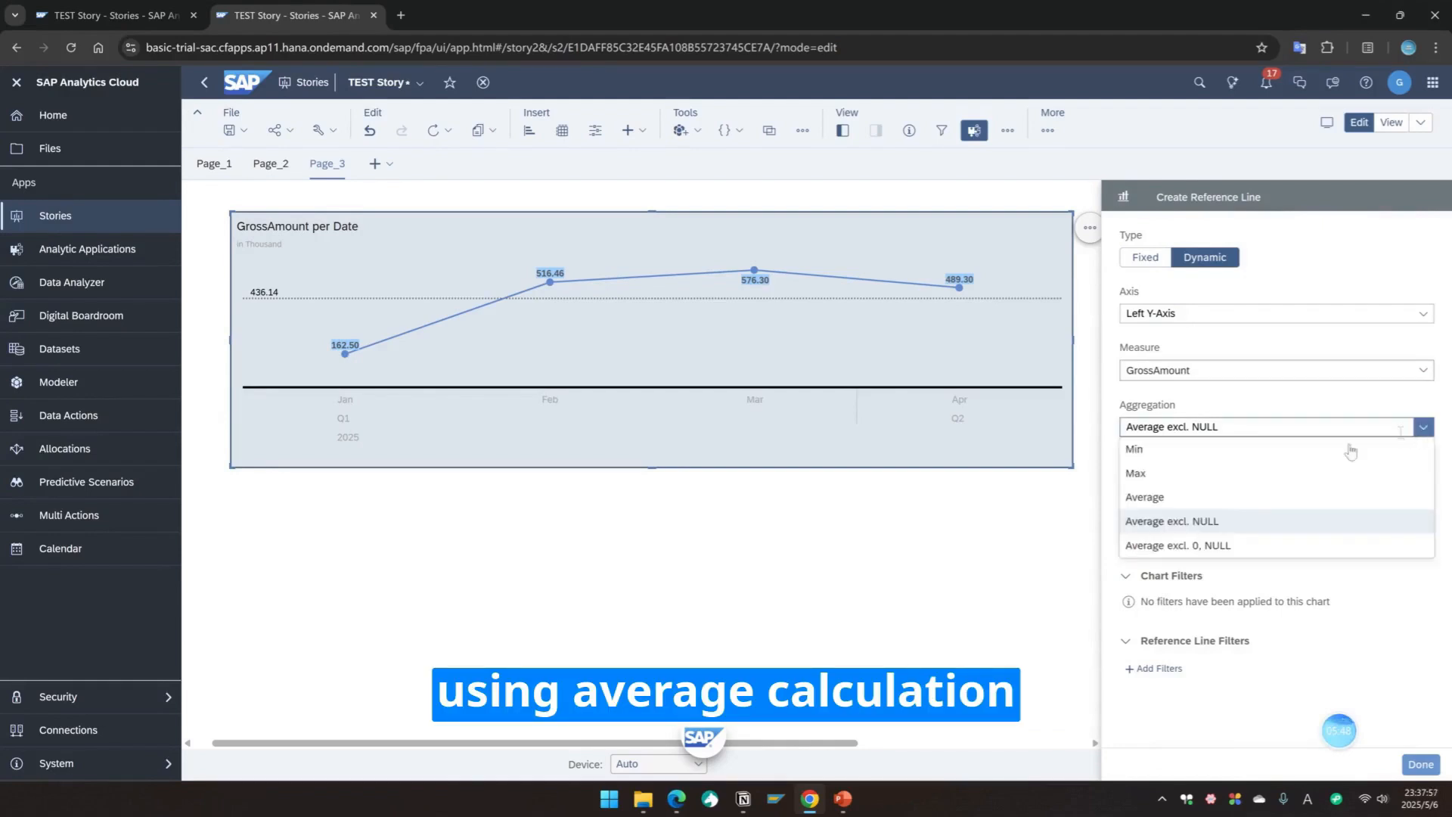
click(1143, 497)
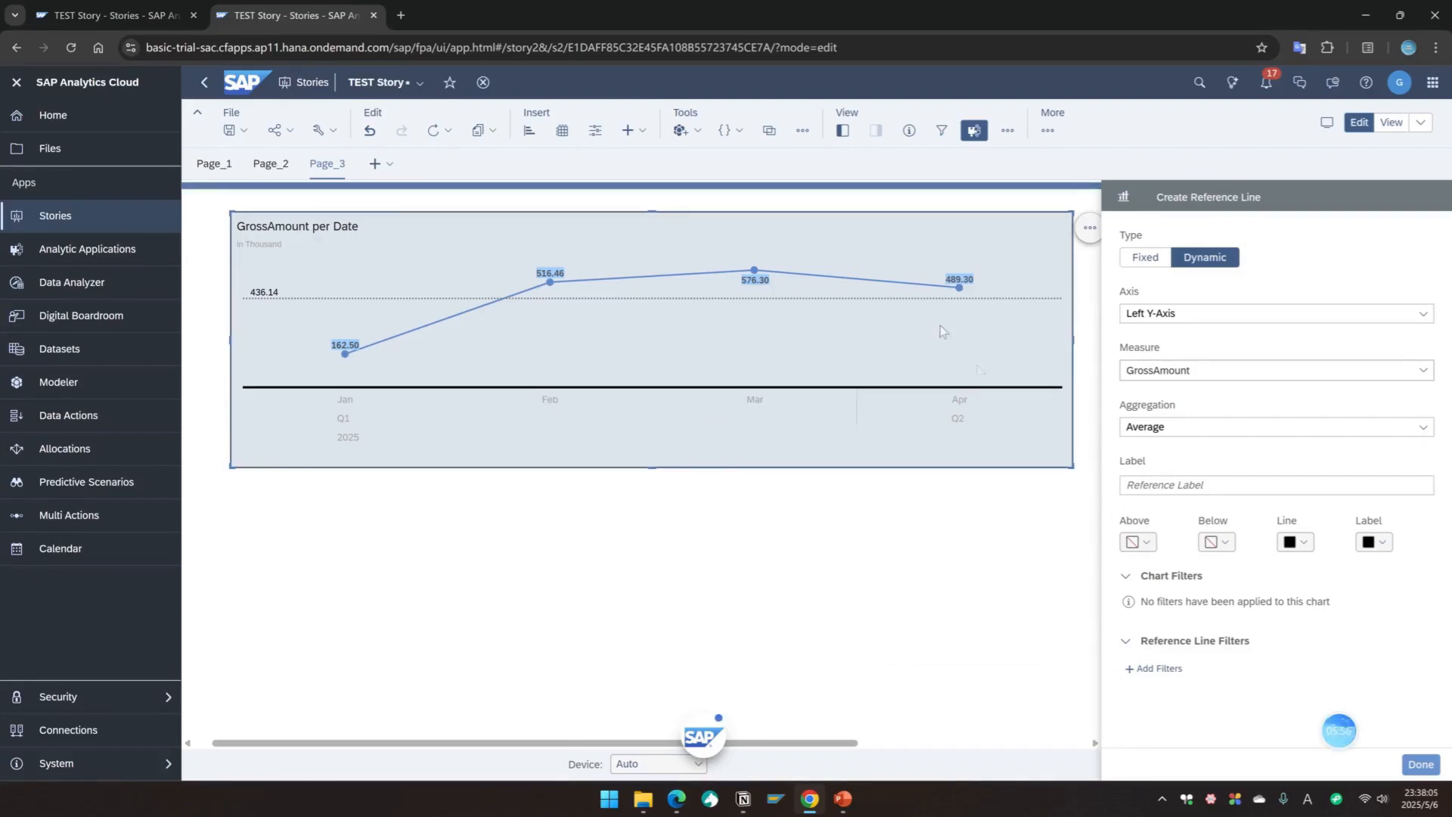
Step: Shade the area above the reference line green and the area below it red
click(1138, 541)
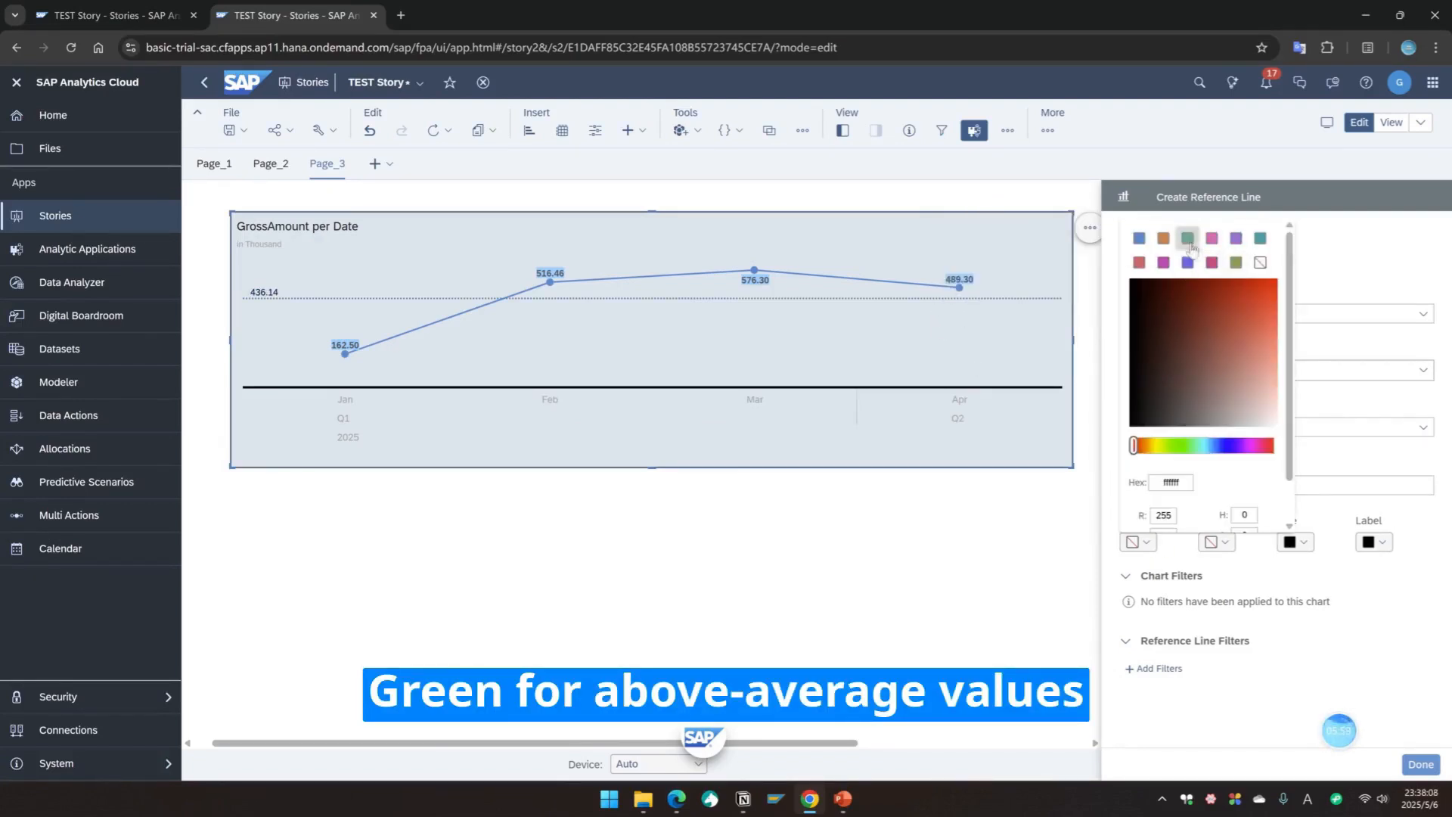
click(1210, 261)
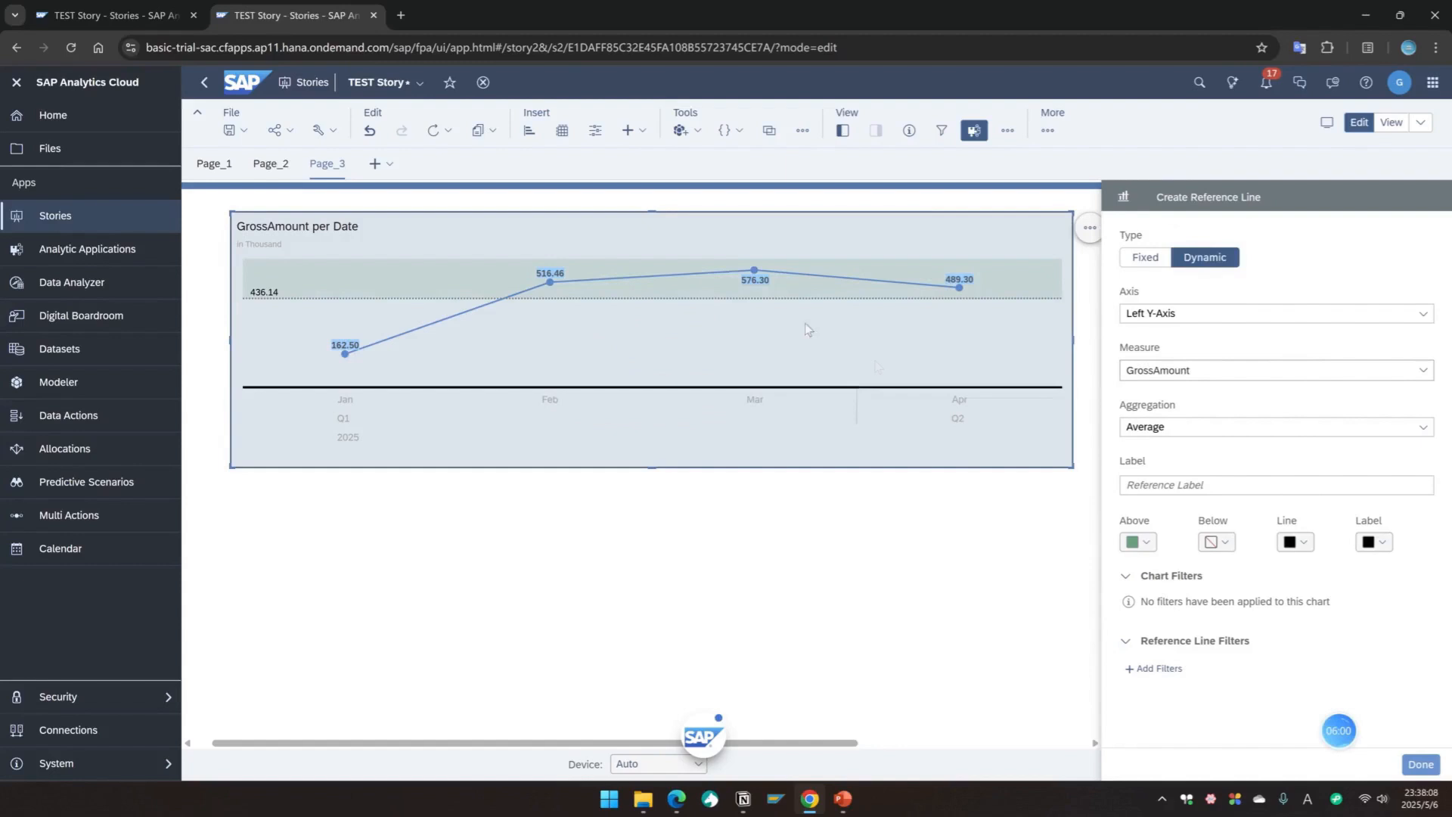
click(1224, 543)
click(1217, 262)
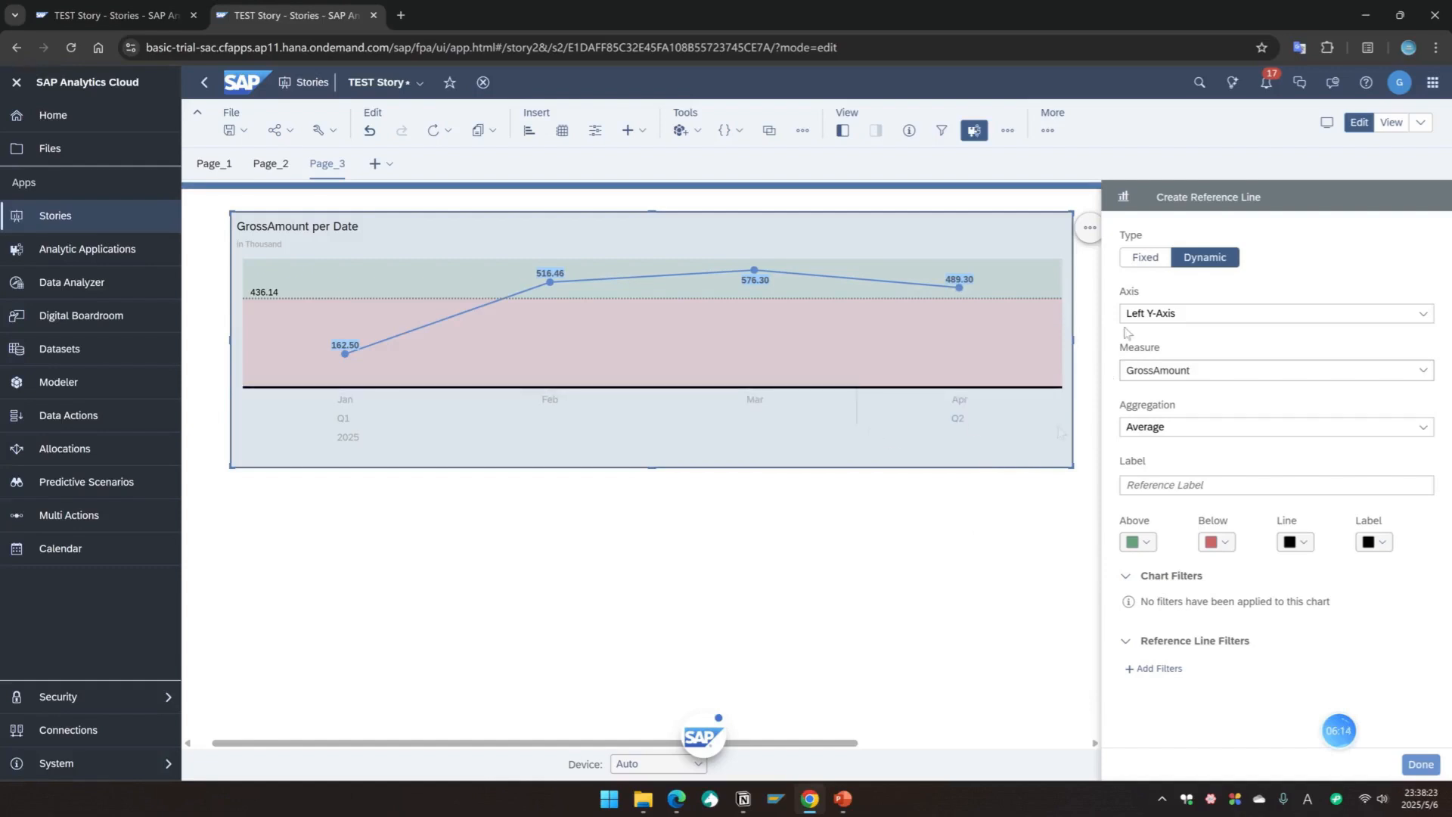
Step: Switch the reference line type to Fixed and back to Dynamic
click(1148, 258)
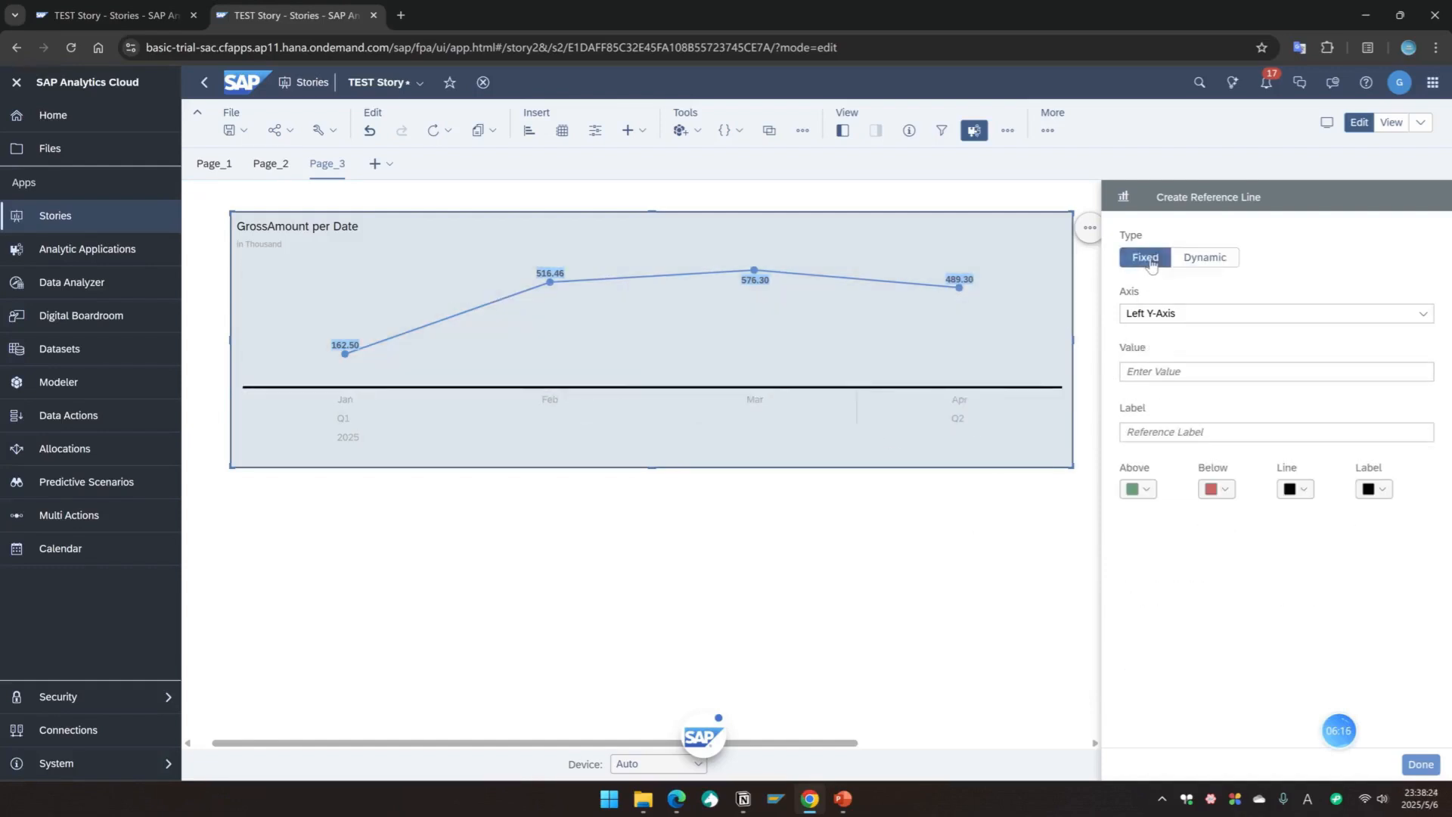
click(1214, 264)
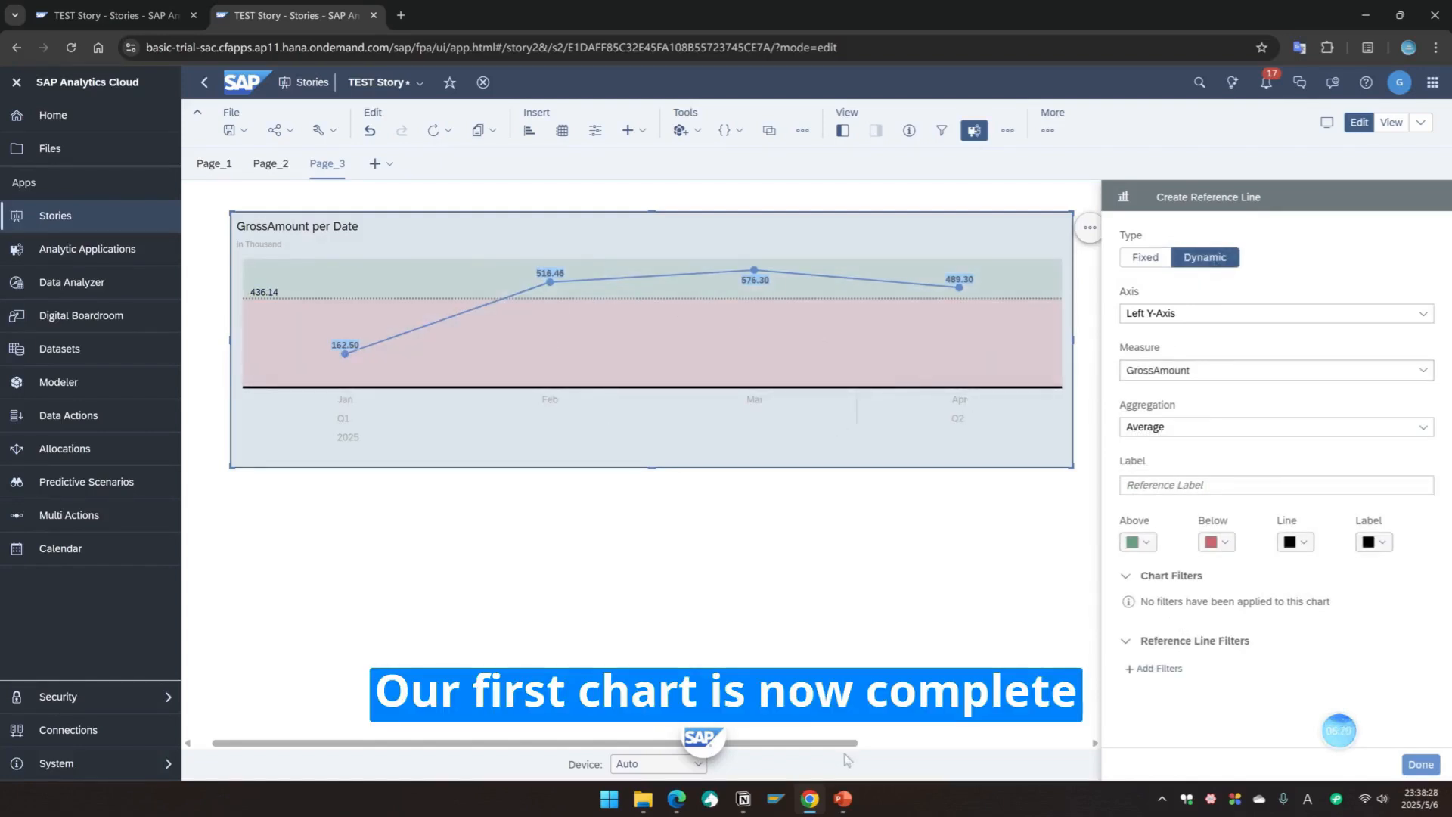
Step: Switch to the PowerPoint presentation, review the target line-chart slides, and return to the browser
click(843, 802)
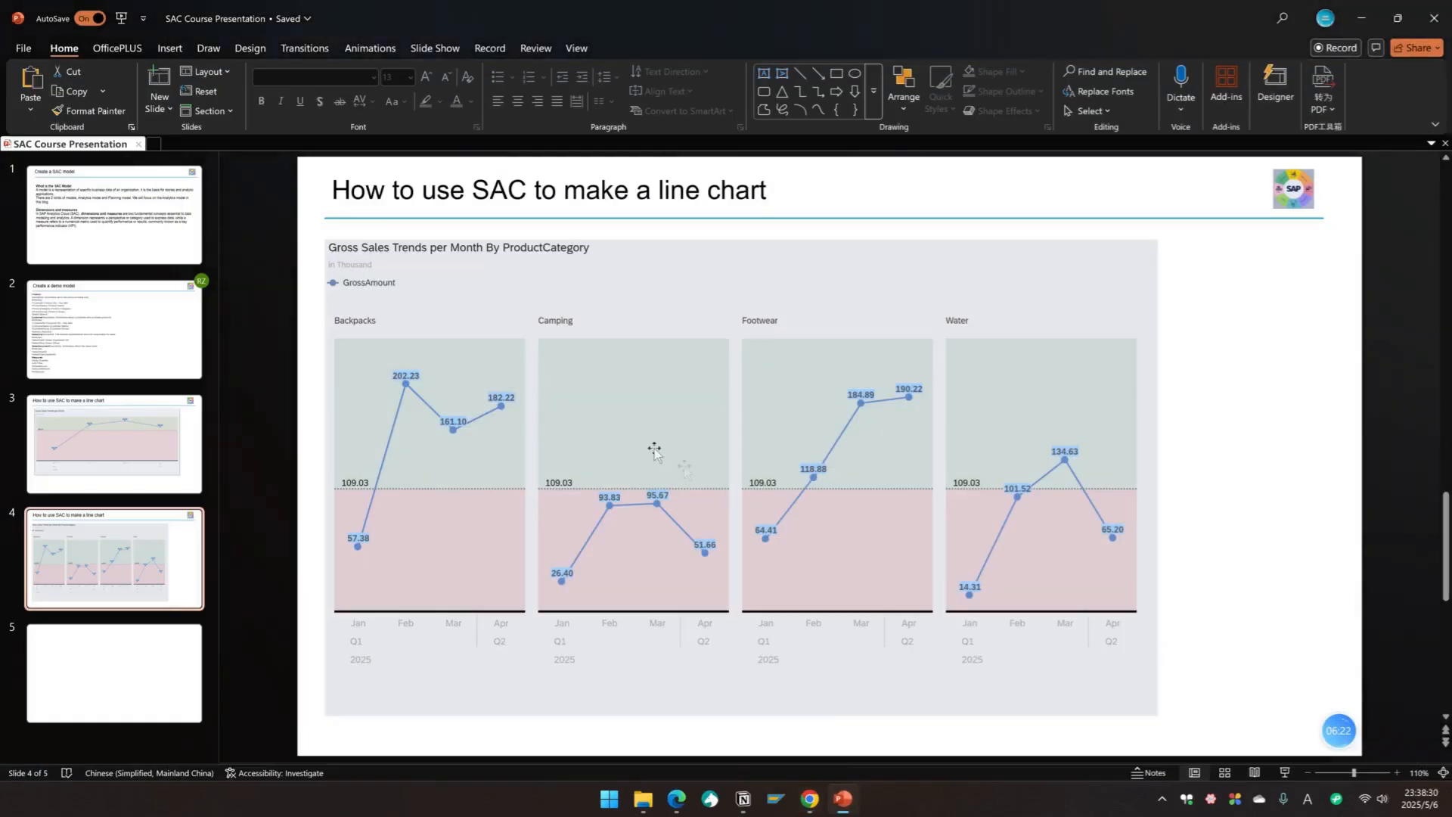
click(109, 447)
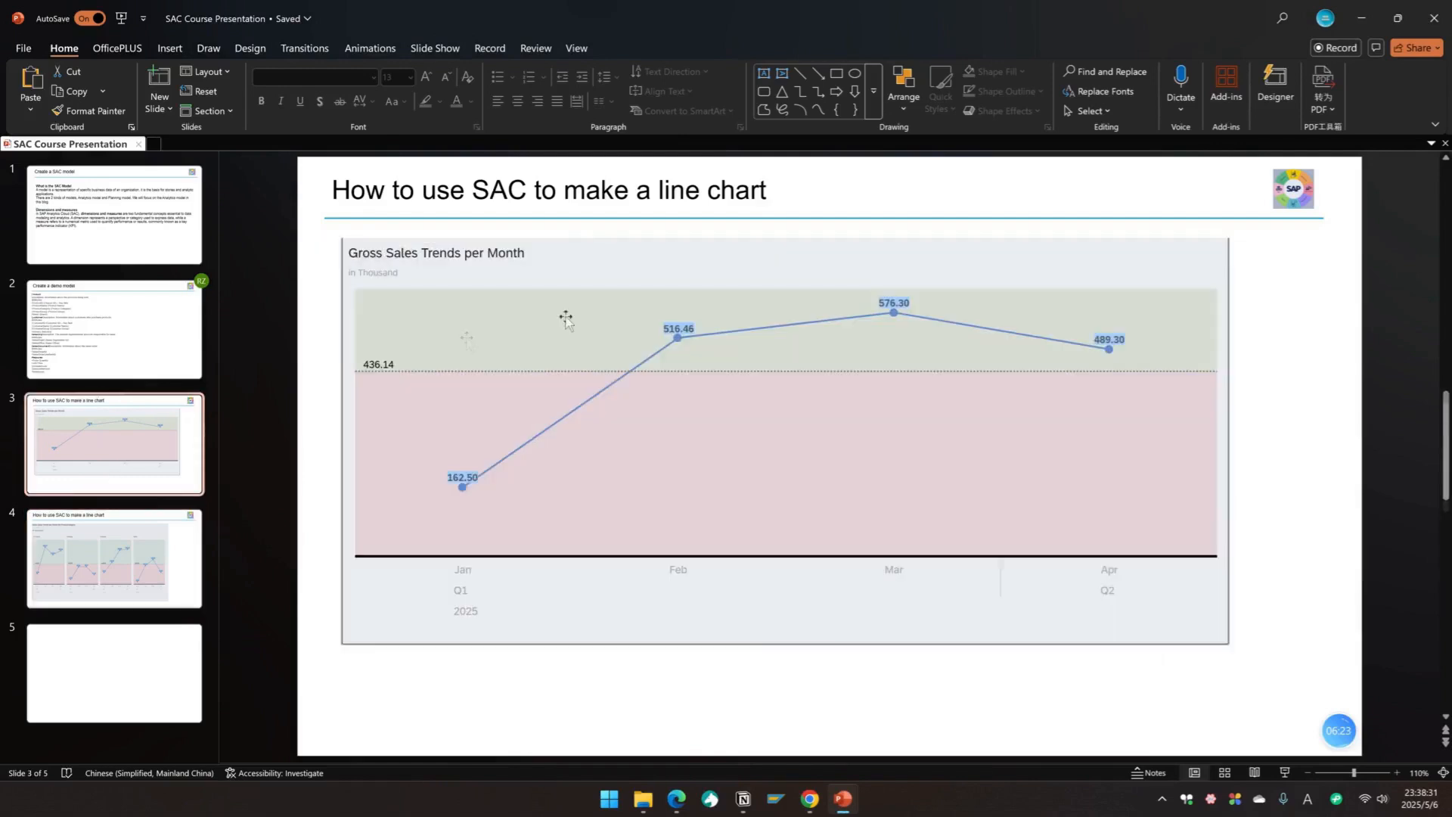
click(159, 552)
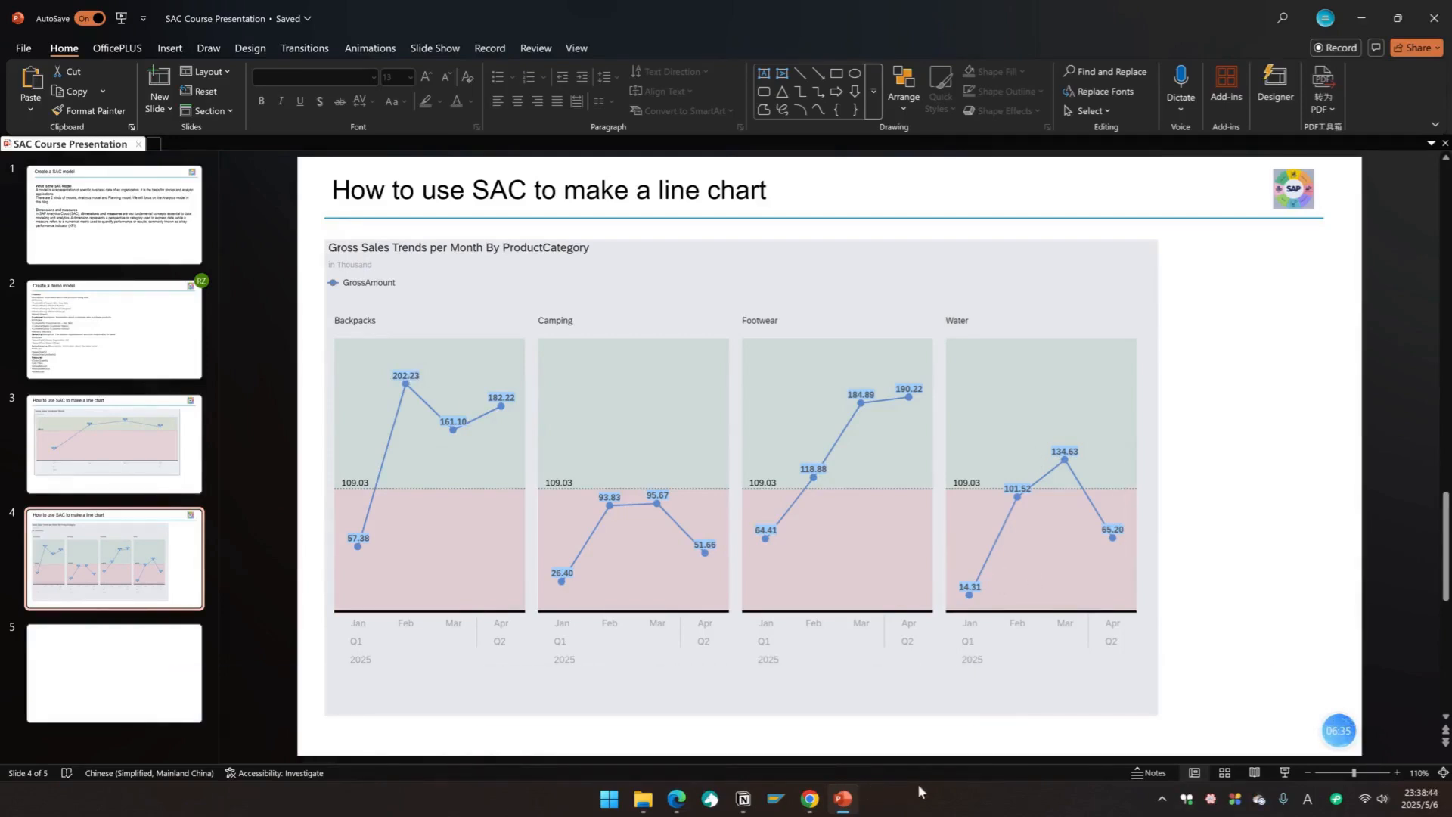
click(811, 798)
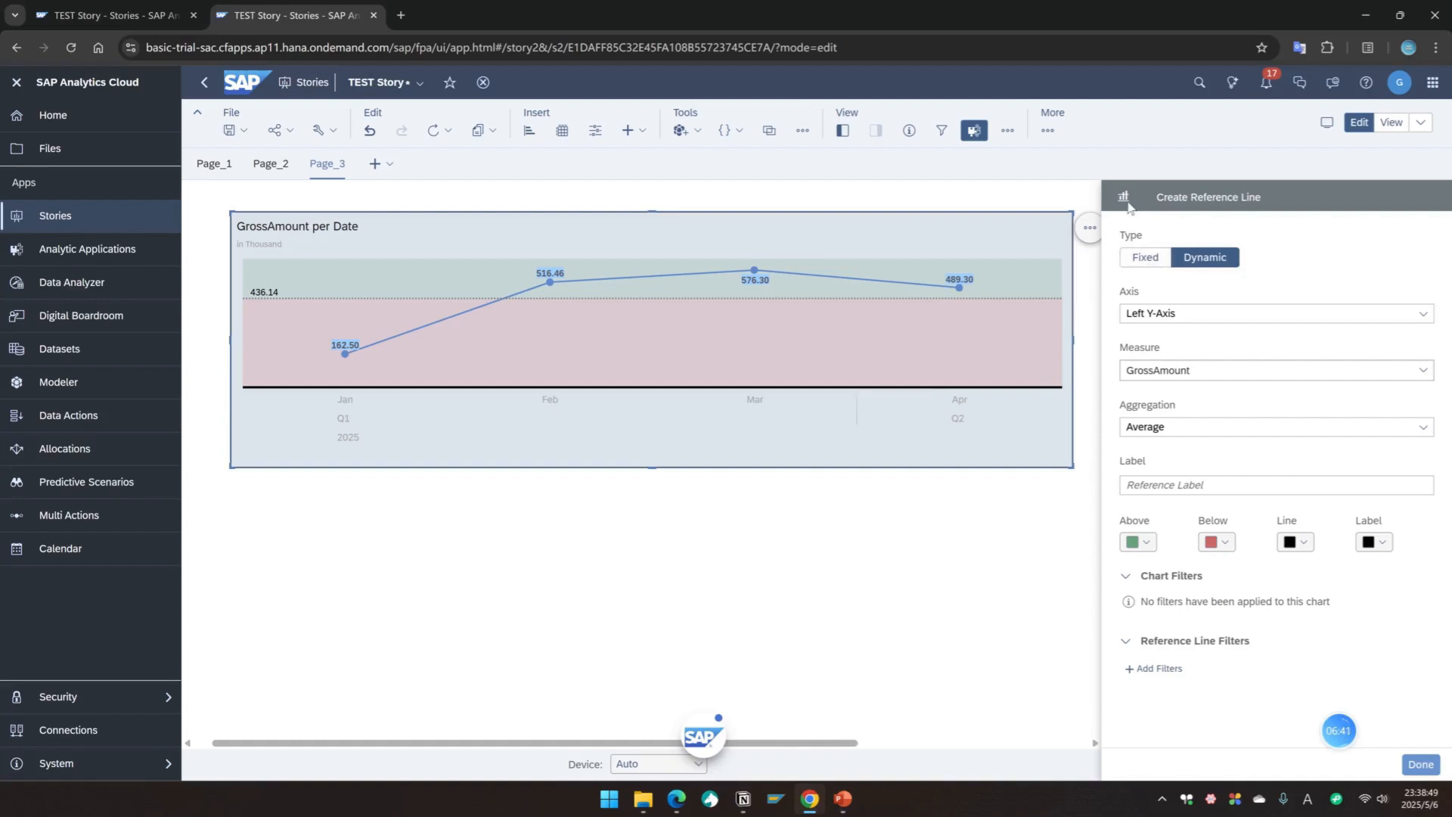
Step: Finish the reference line and add ProductCategory from Prodcut info as the chart's trellis dimension
click(1420, 765)
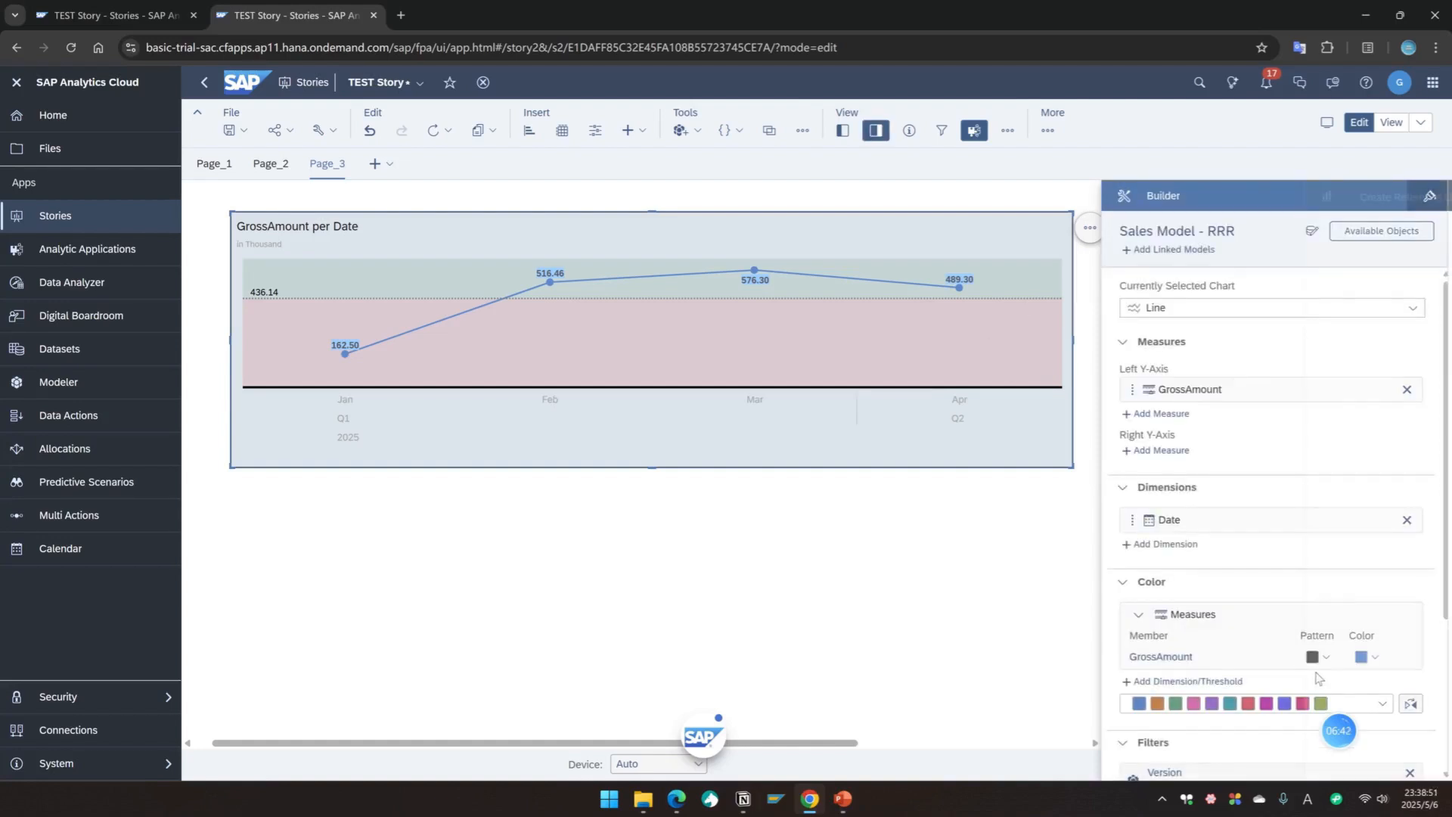
scroll(1251, 544, down, 3)
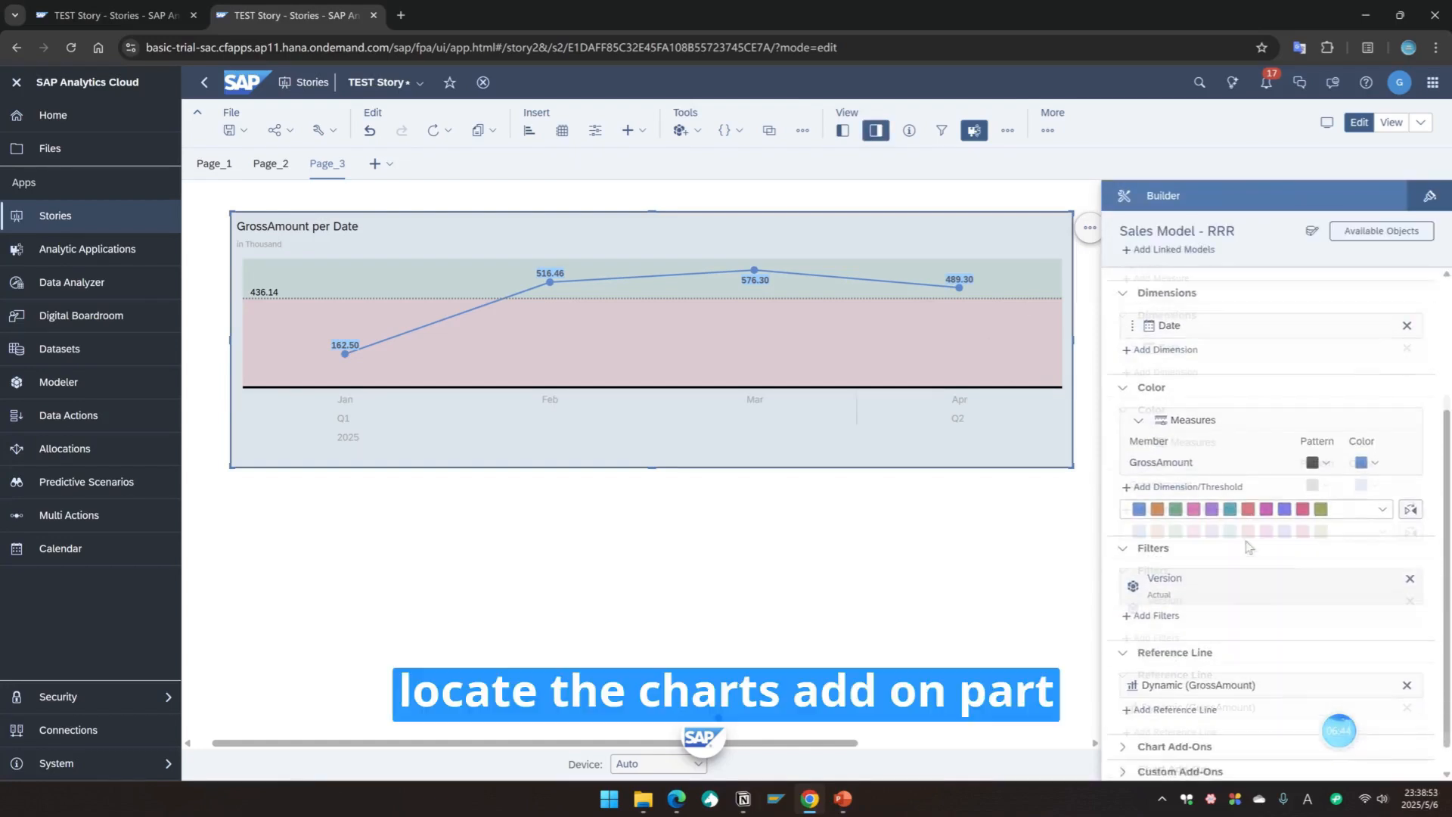
click(1174, 716)
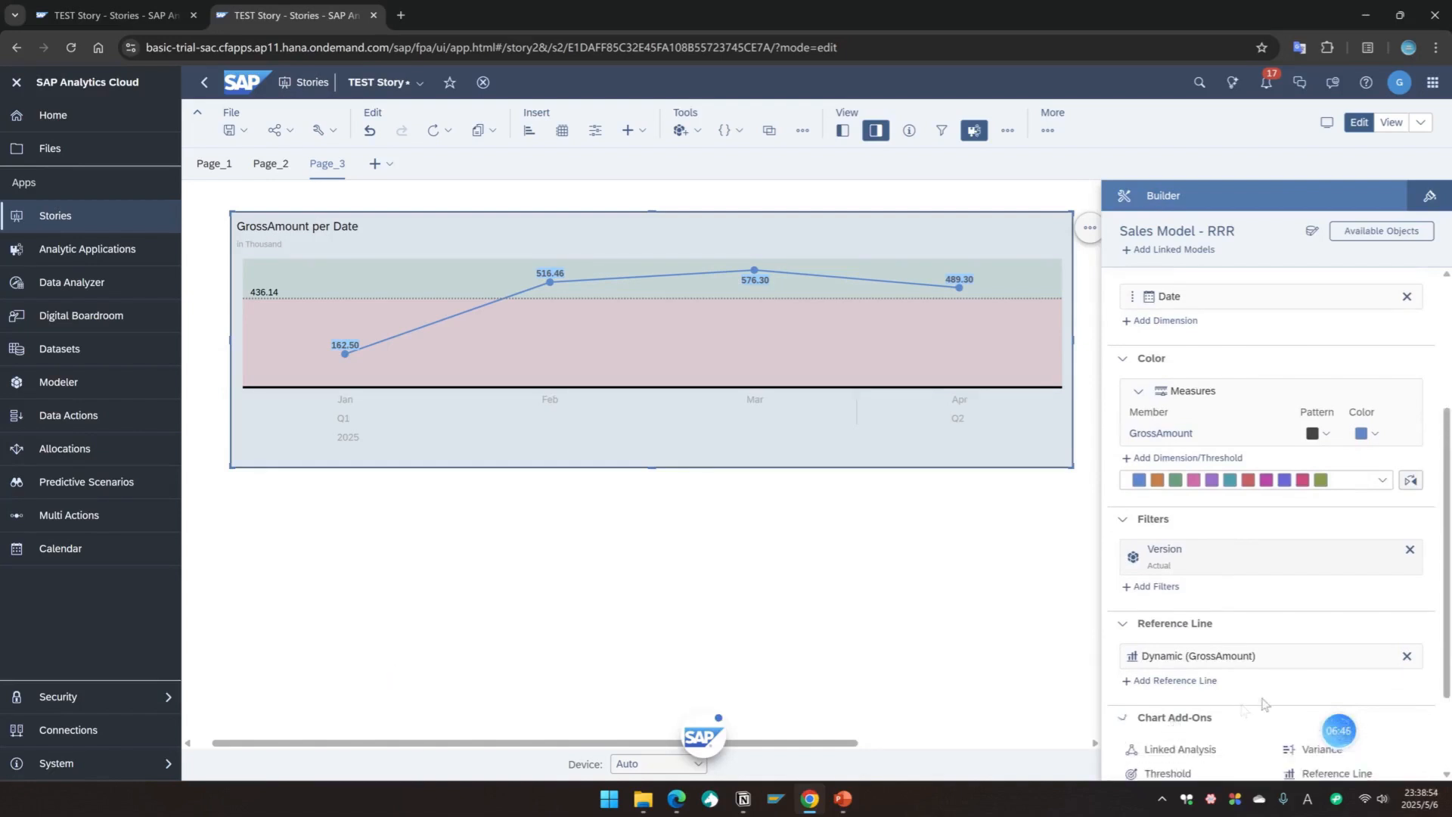
scroll(1259, 632, down, 2)
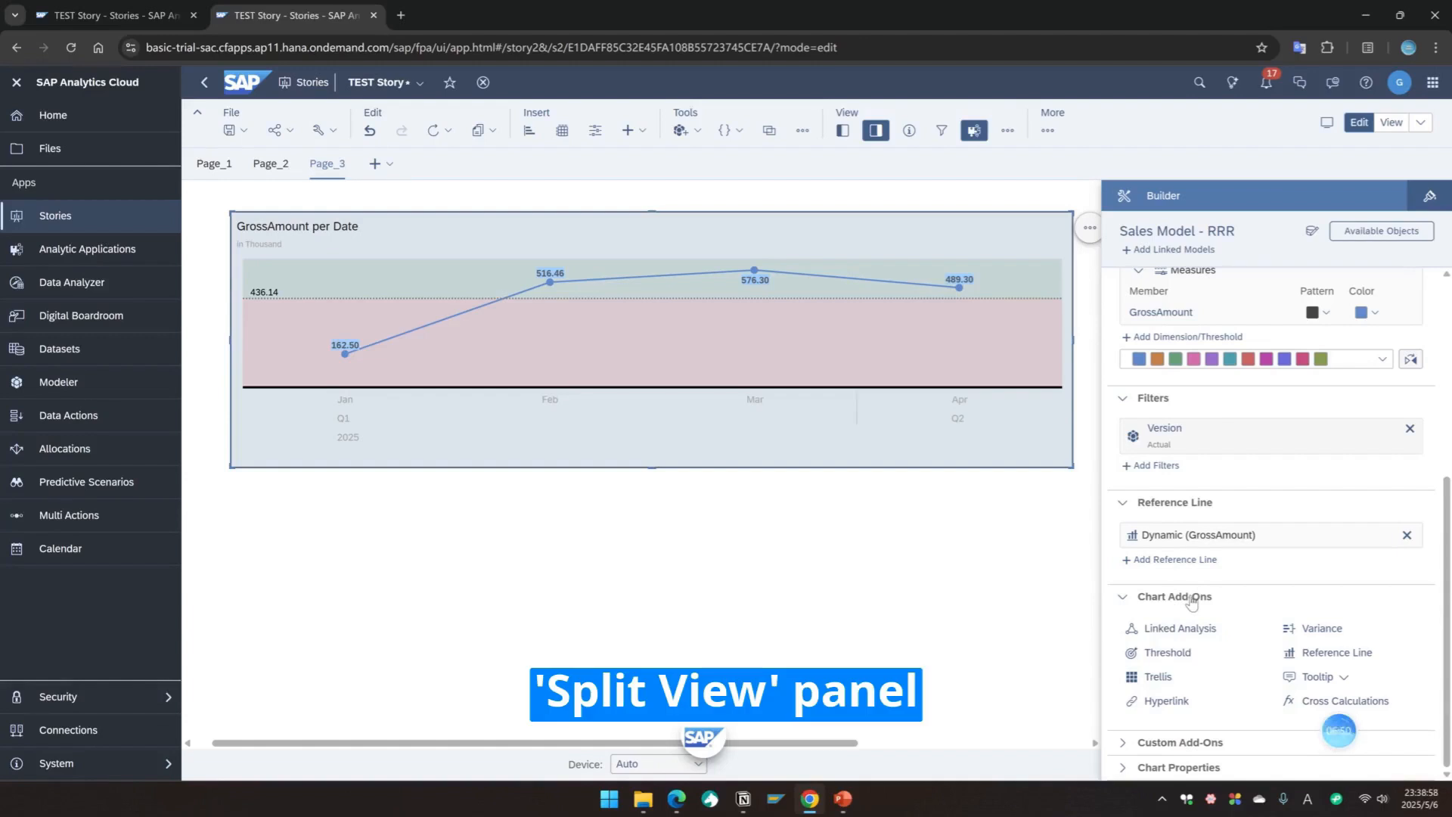
click(1156, 676)
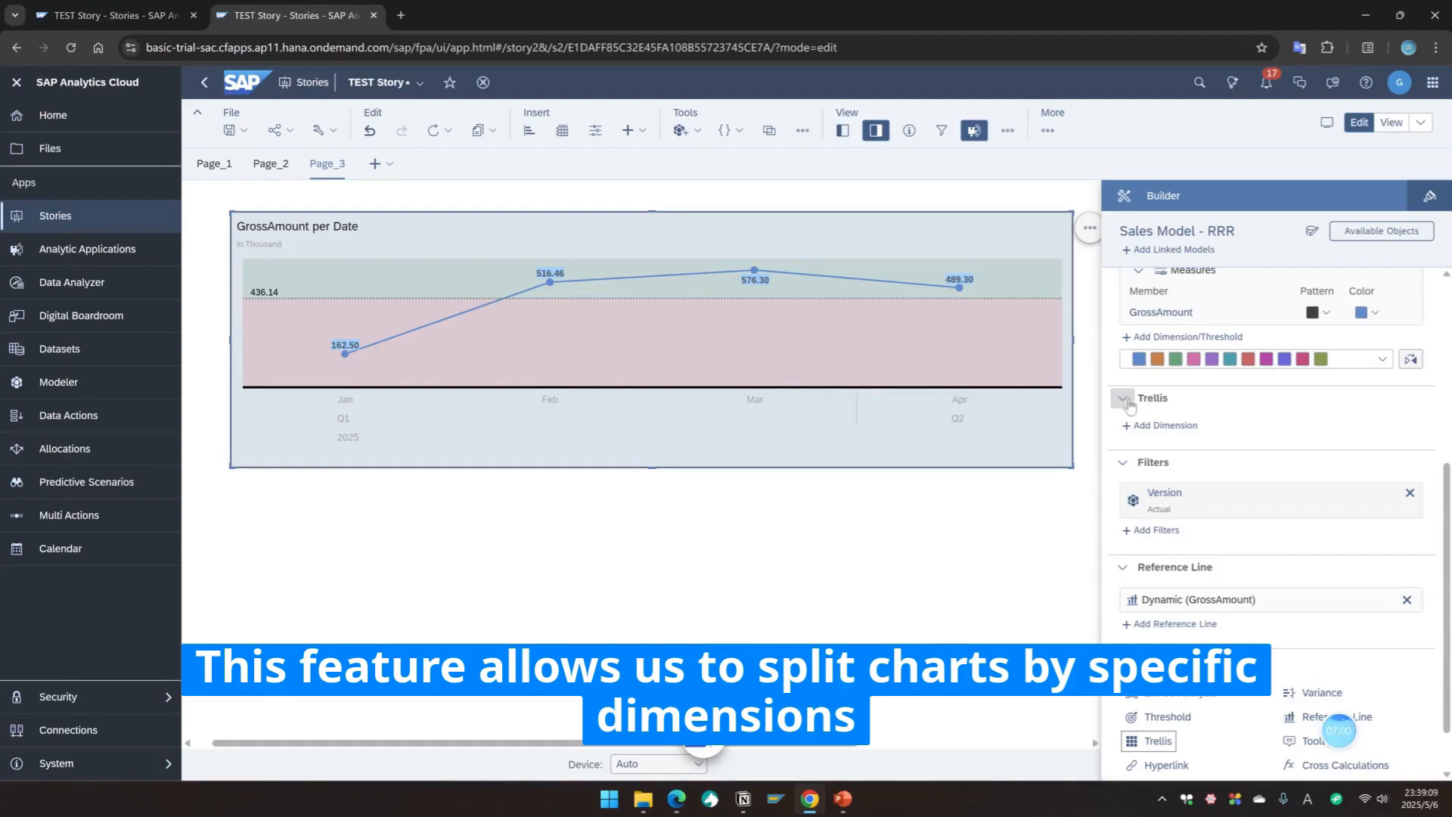
click(1182, 426)
click(1134, 485)
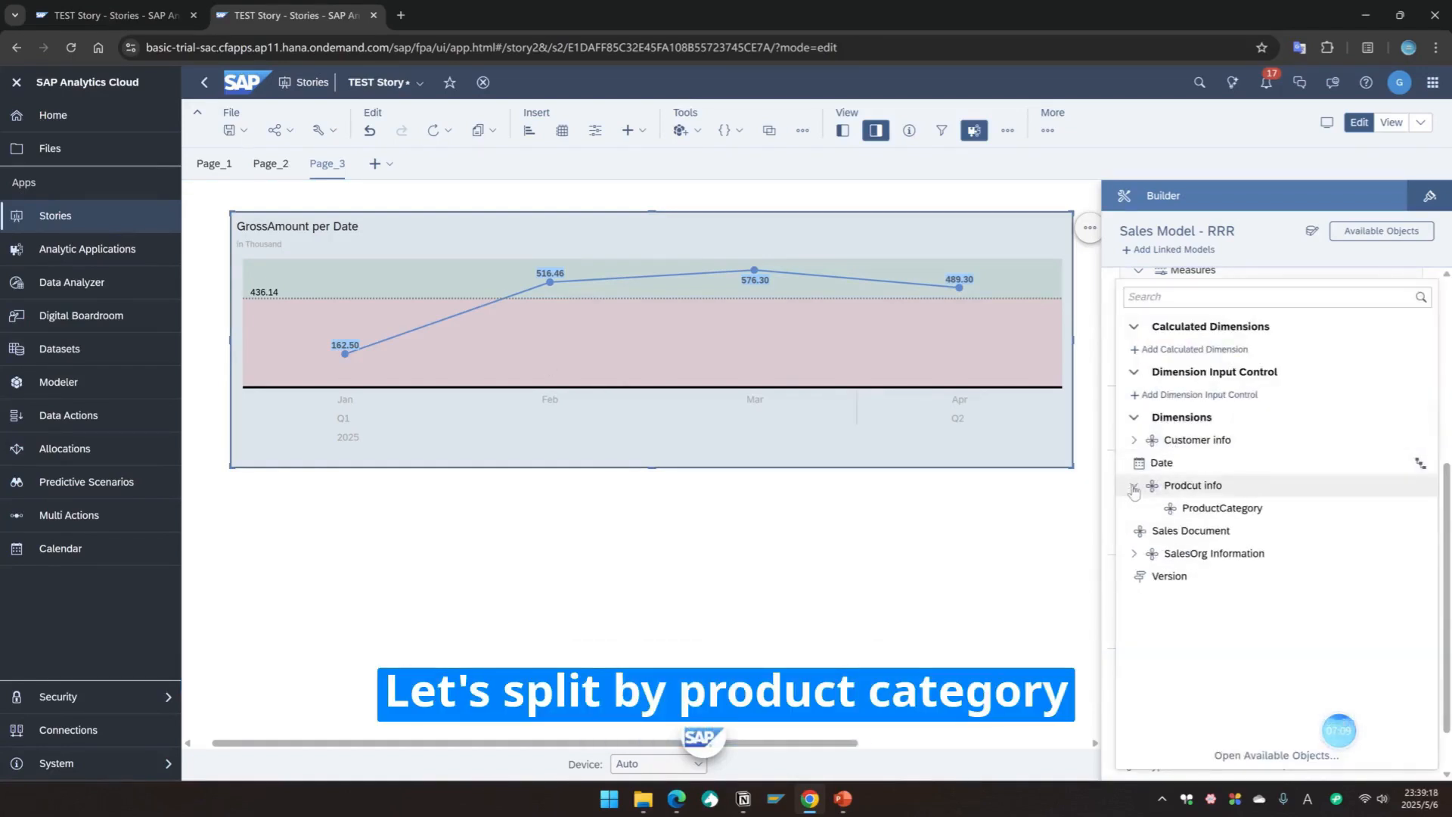
click(1222, 508)
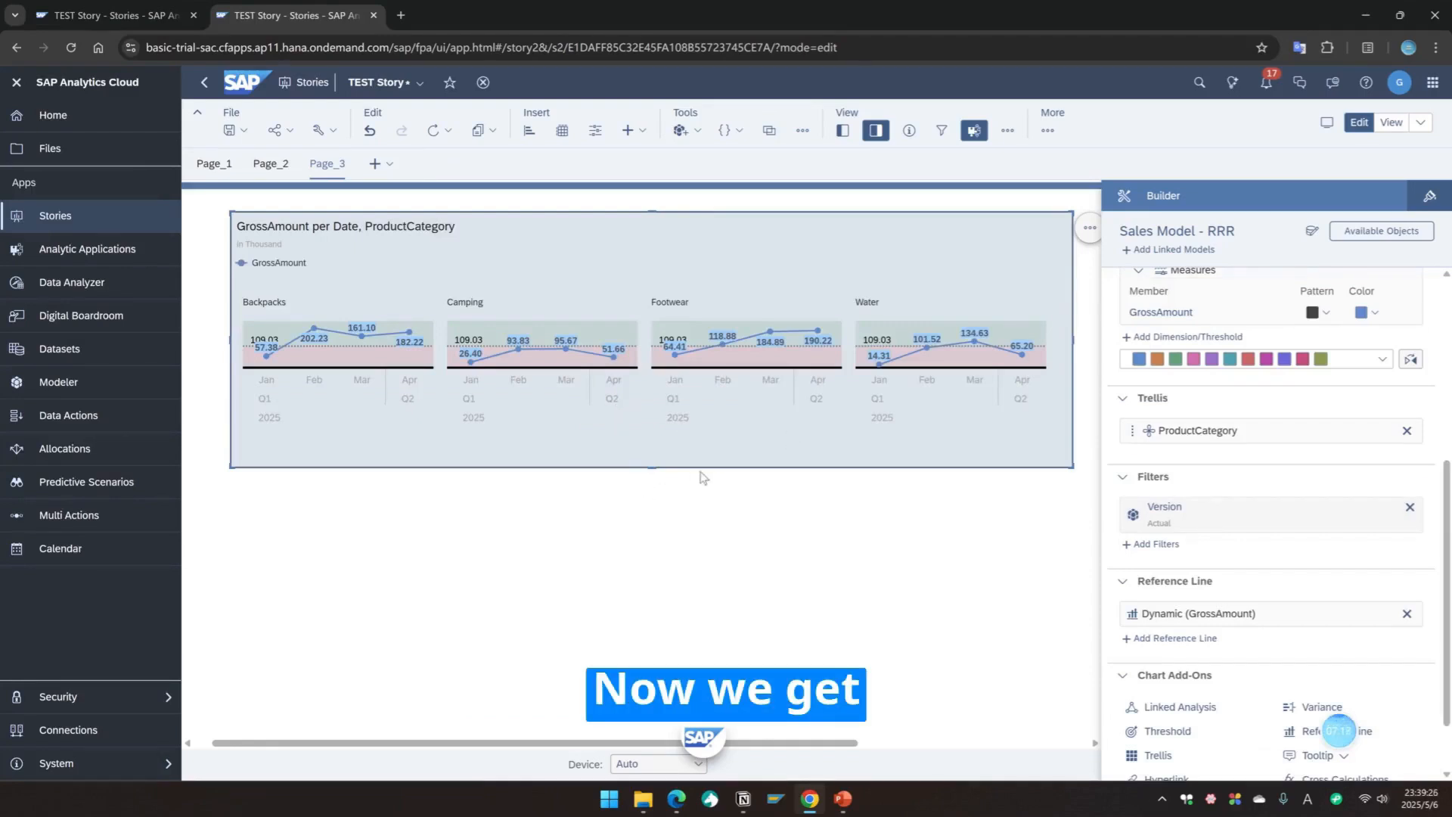
Step: Enlarge the chart vertically and rename its title to Gross Sales Value by ProductCategory
drag(654, 467, 654, 668)
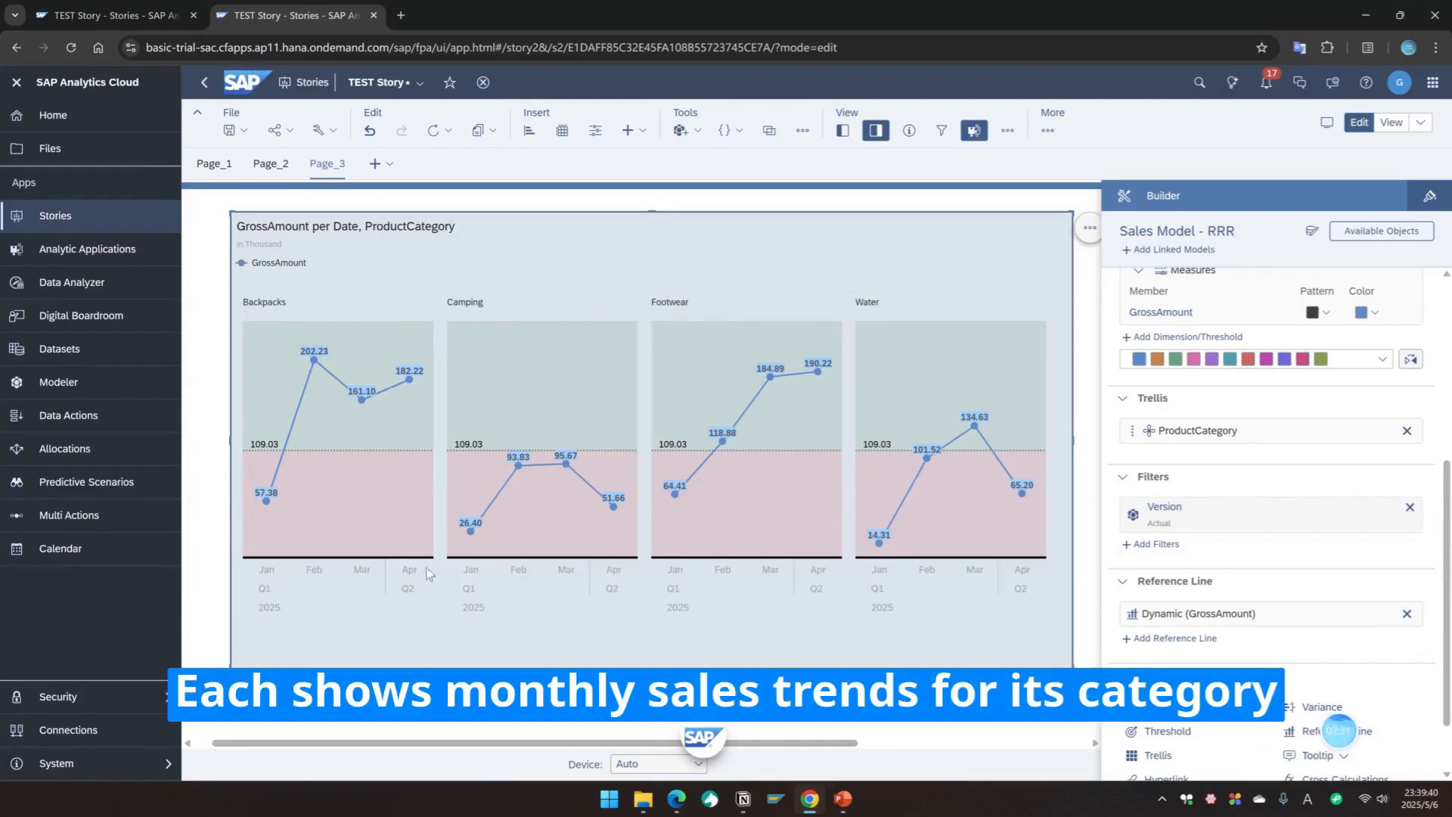
double_click(308, 226)
click(350, 226)
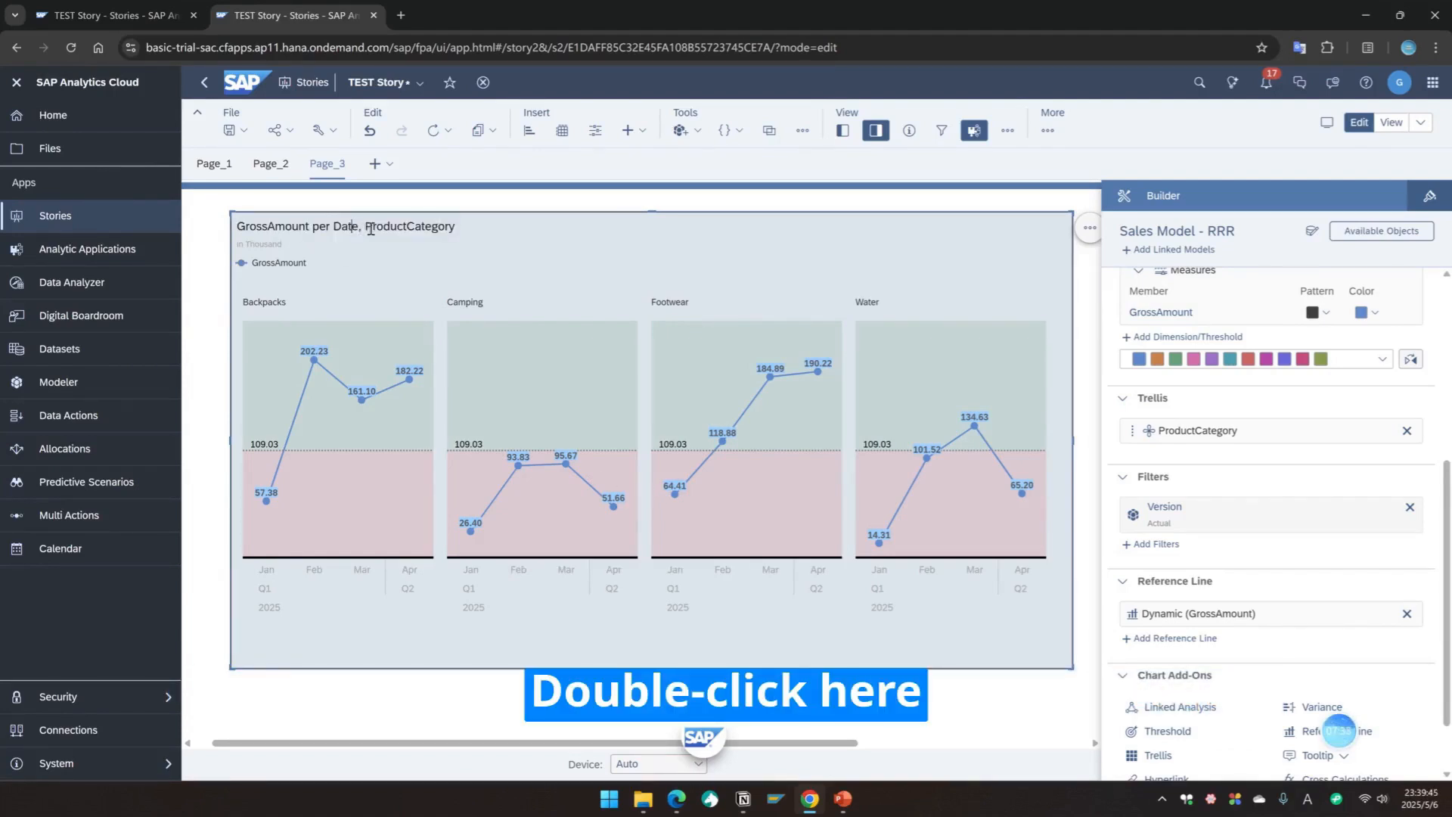
drag(245, 226, 451, 227)
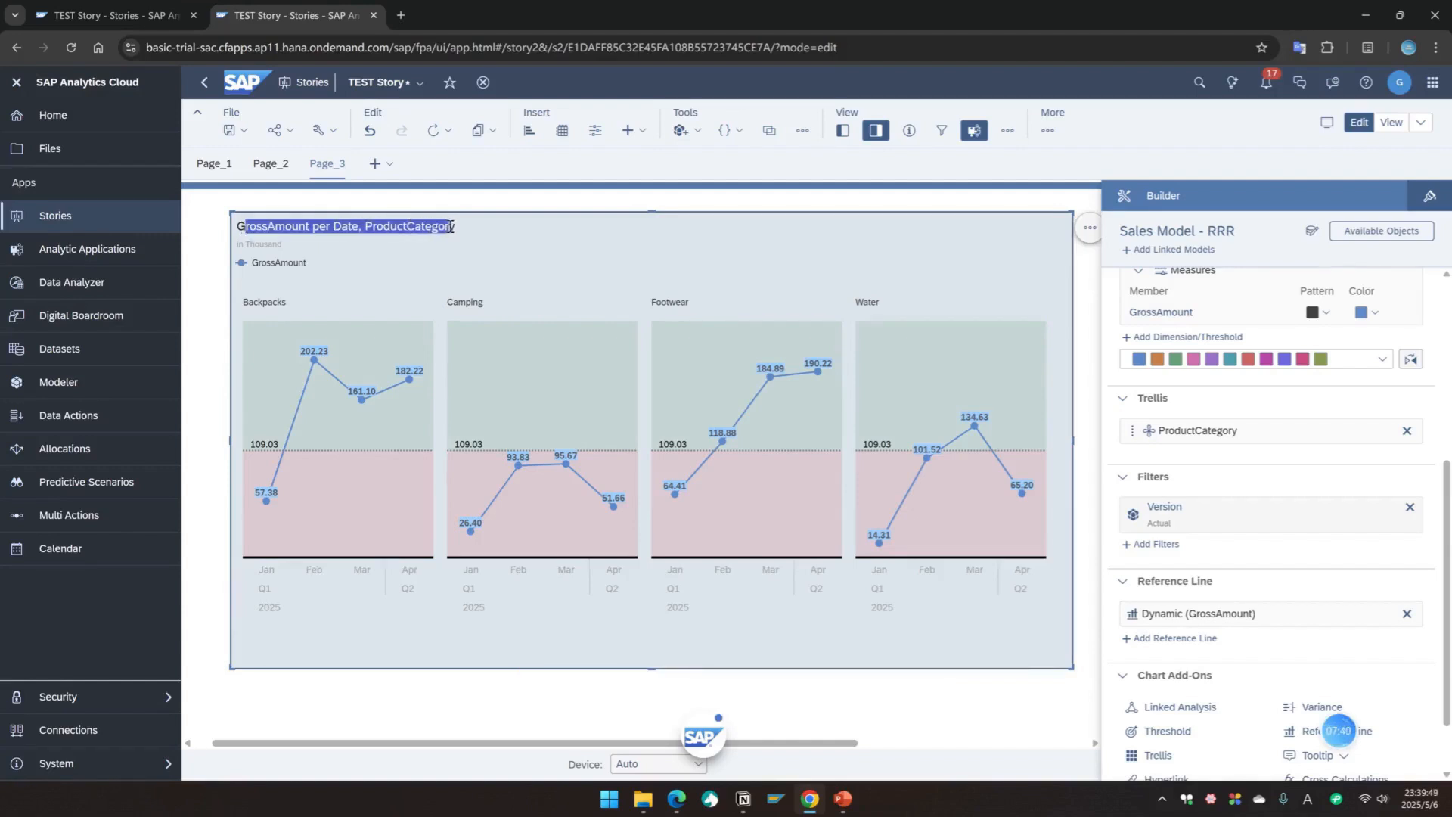
click(365, 227)
drag(365, 227, 225, 227)
key(BackSpace)
key(Caps_Lock)
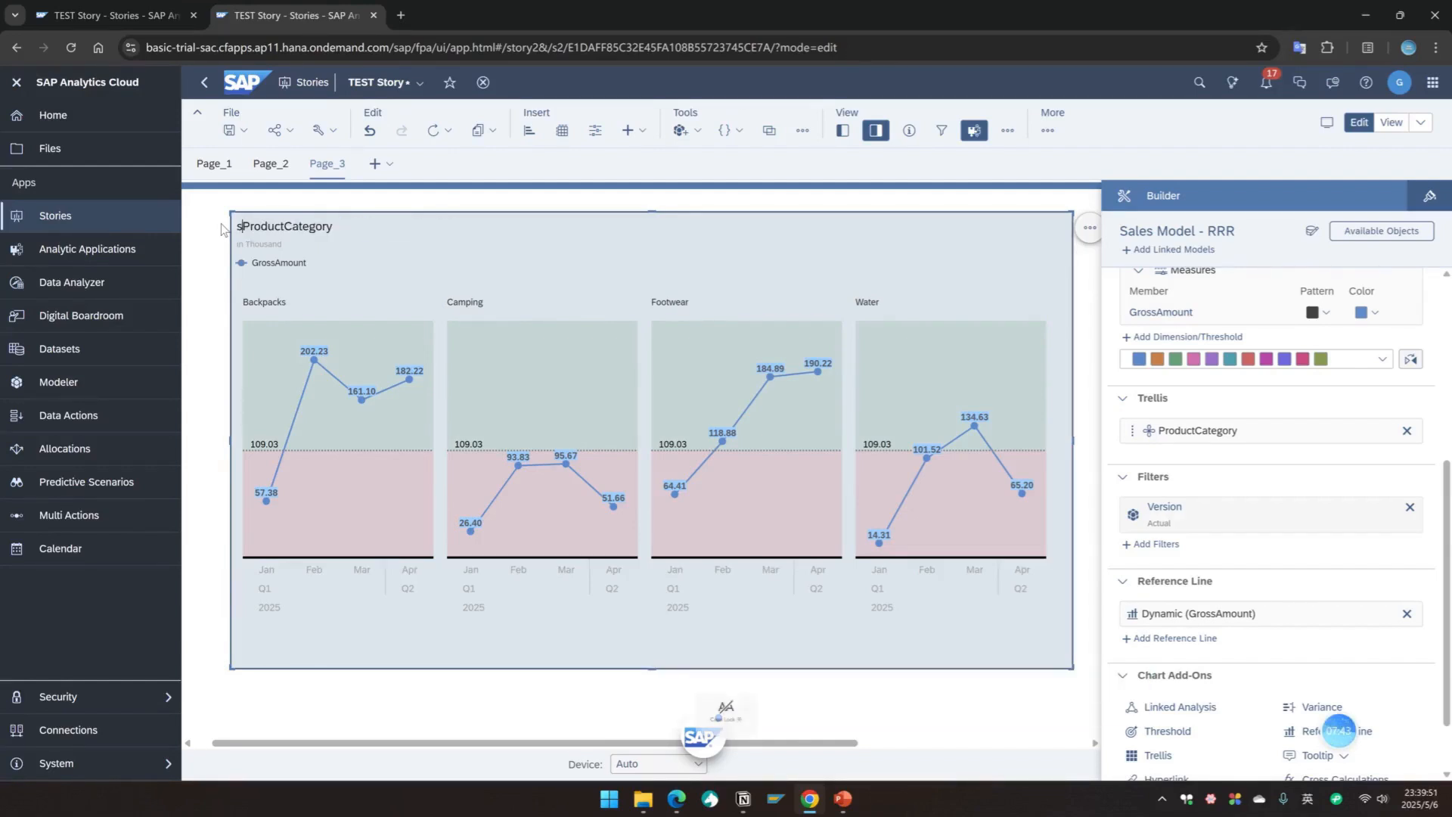
text(G)
key(Caps_Lock)
text(ross )
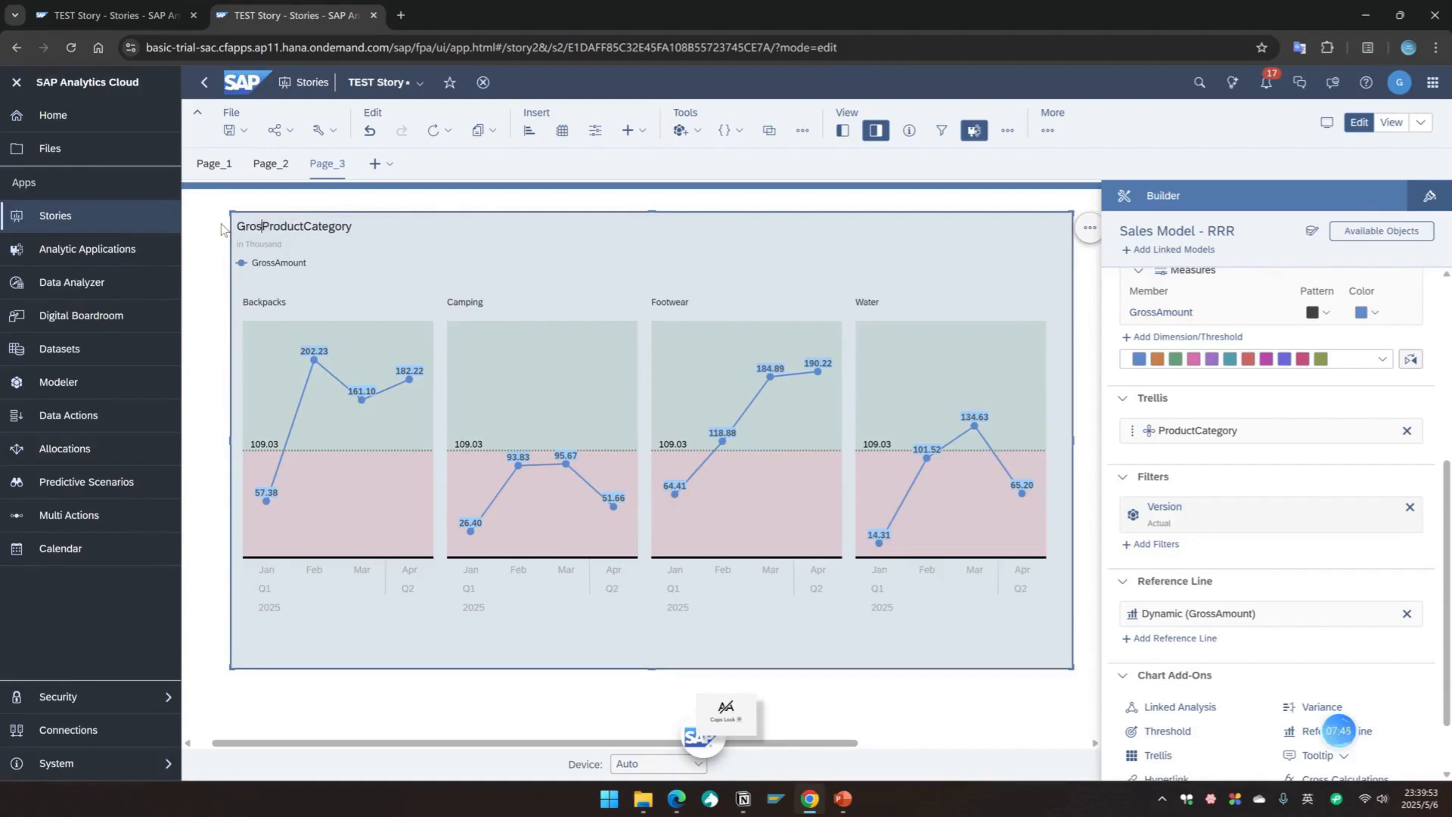
text(s)
key(BackSpace)
text(Sales Va)
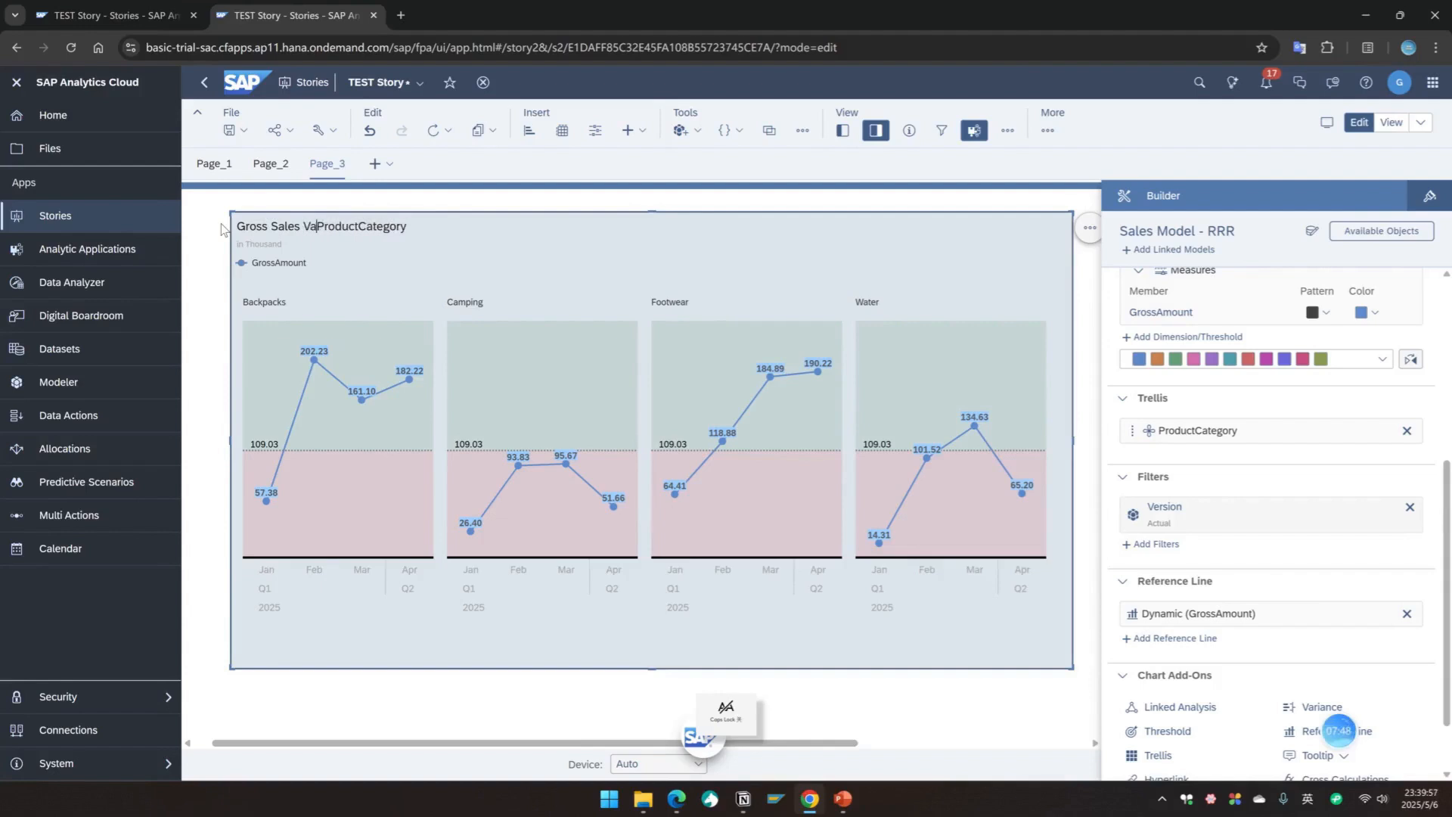
text(l)
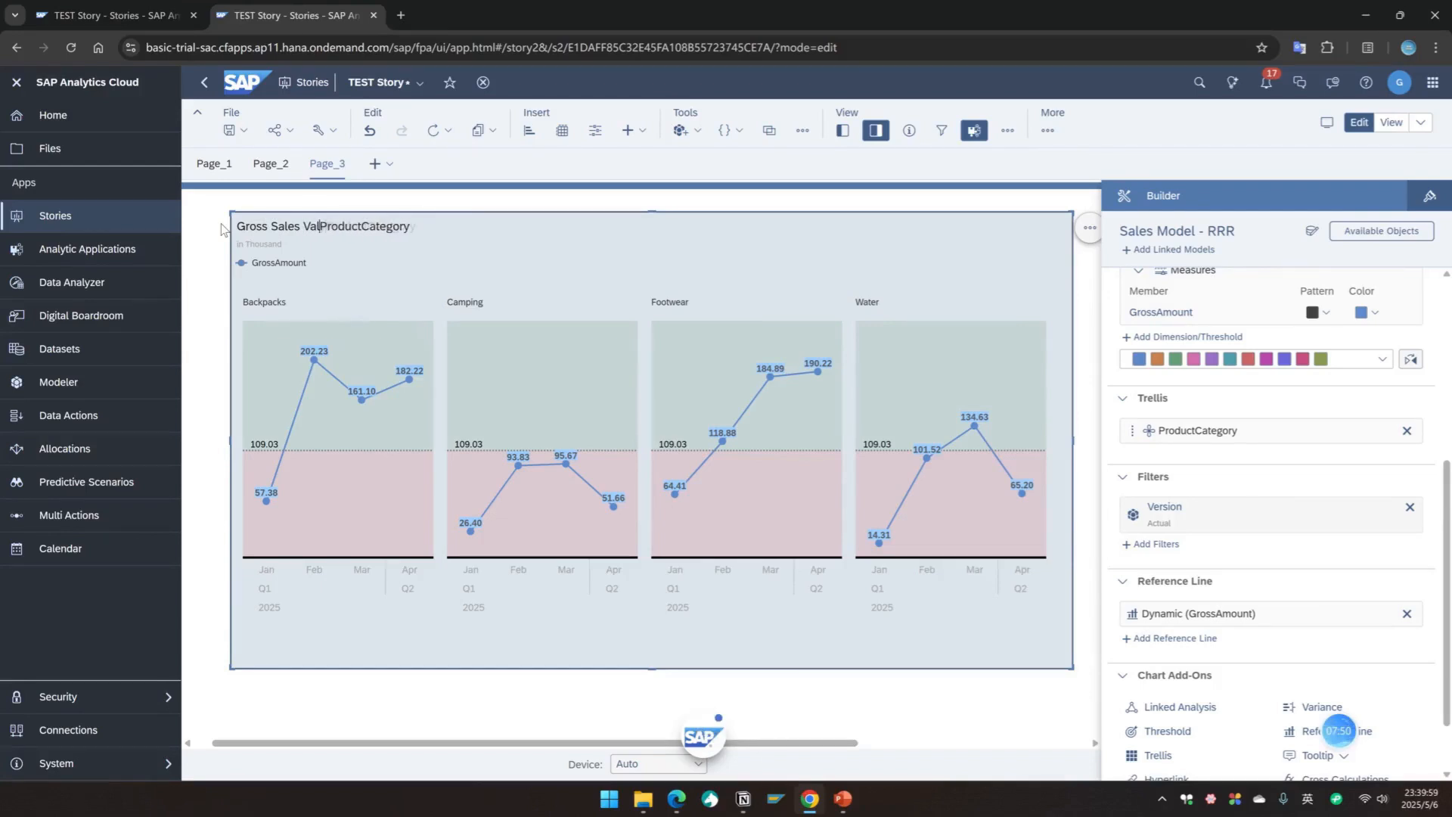
text(ue by)
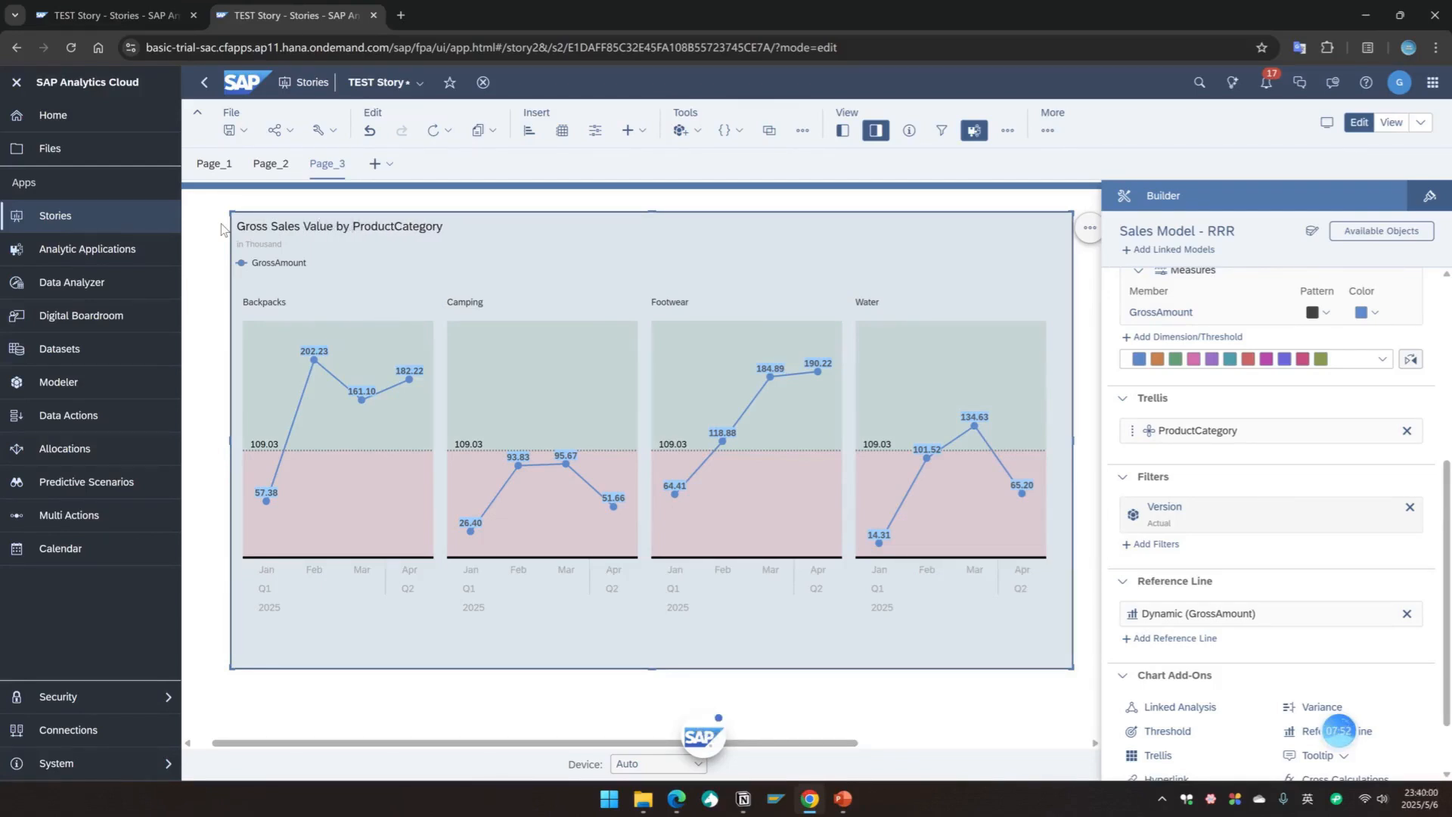
click(929, 696)
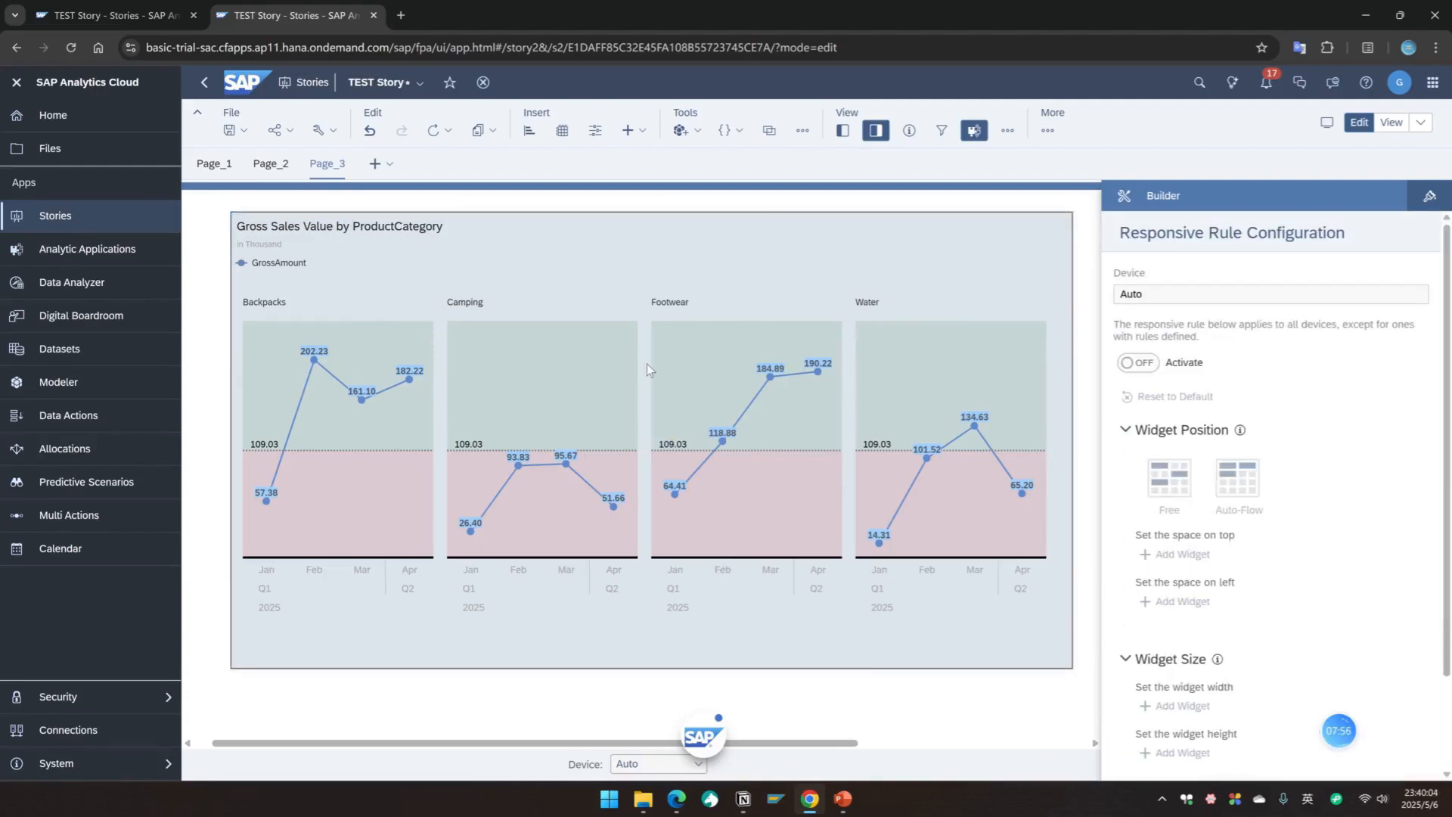
click(775, 628)
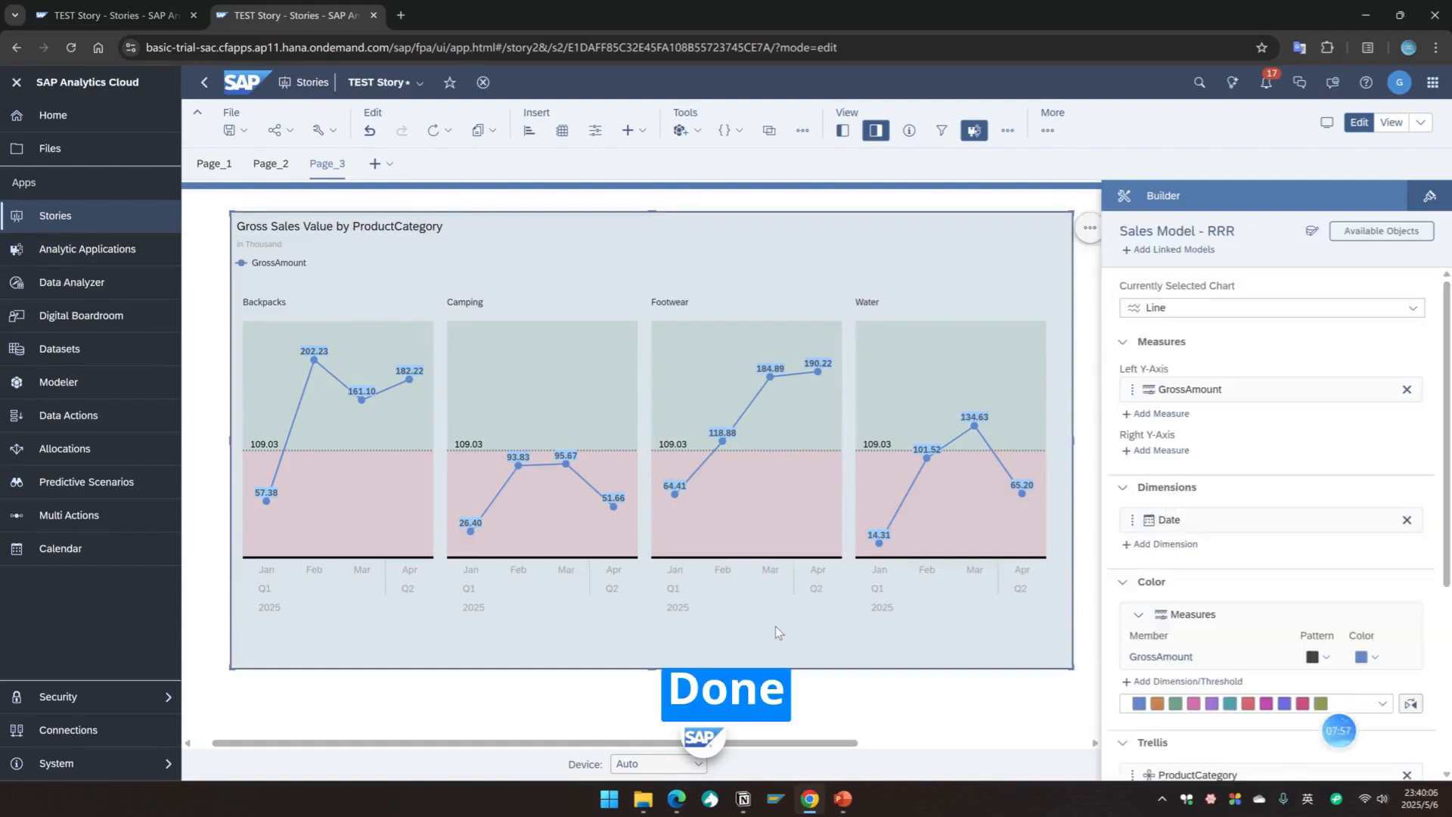